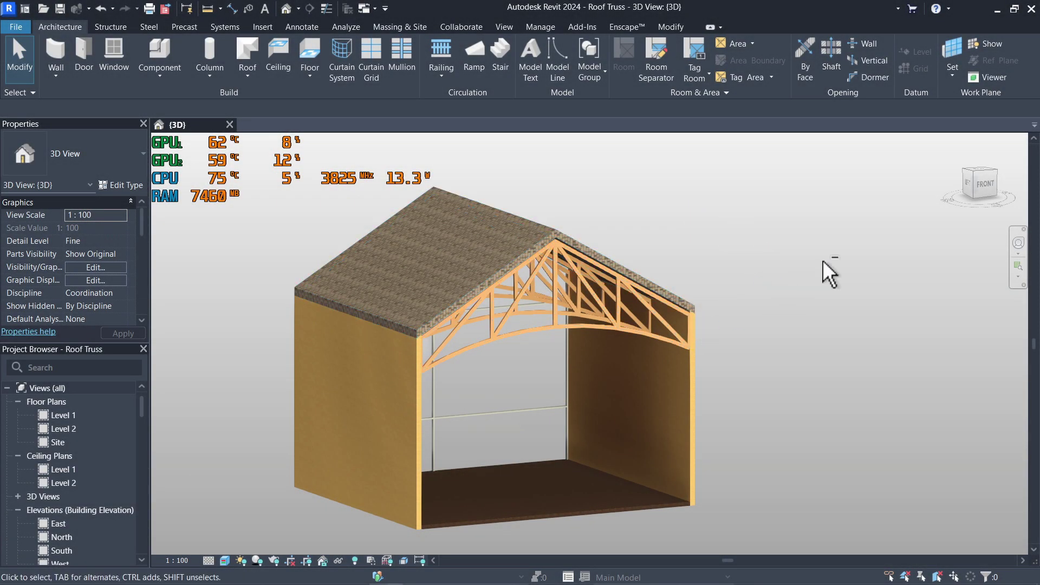
- Orbit the house frontally, temporarily hide the roof to expose the trusses, and zoom in
{"action": "middle_click_drag", "start_coordinate": [824, 272], "coordinate": [699, 216], "text": "shift"}
{"action": "left_click", "coordinate": [631, 209]}
{"action": "key", "text": "h"}
{"action": "key", "text": "h"}
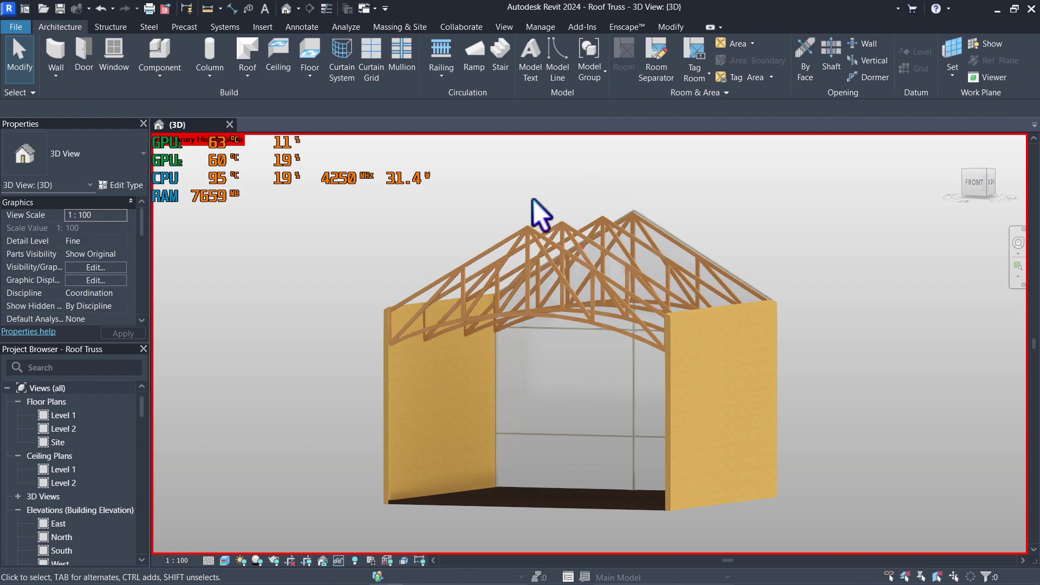
{"action": "scroll", "coordinate": [504, 232], "scroll_direction": "up", "scroll_amount": 5}
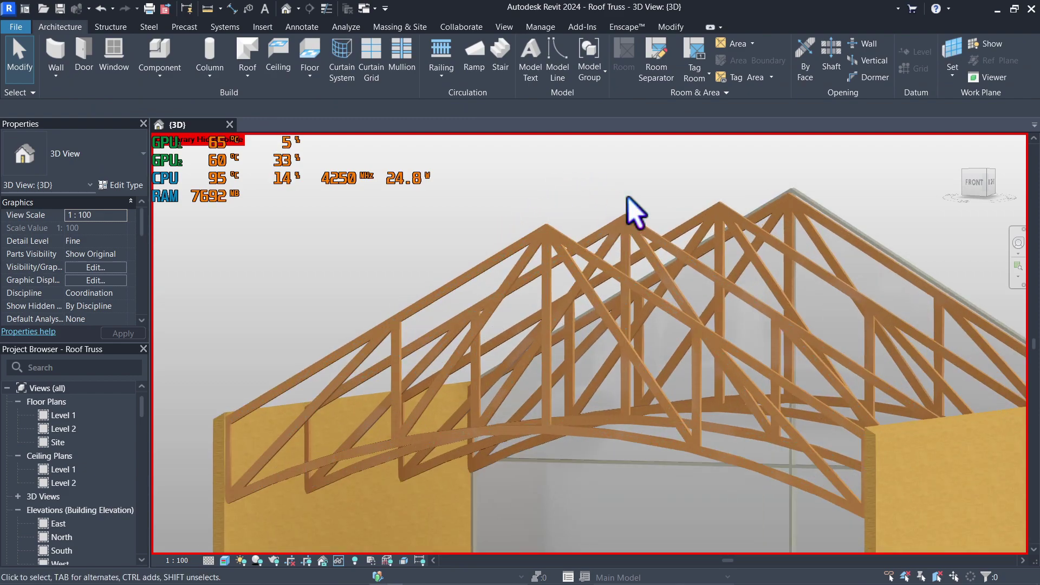
{"action": "key", "text": "z"}
{"action": "key", "text": "r"}
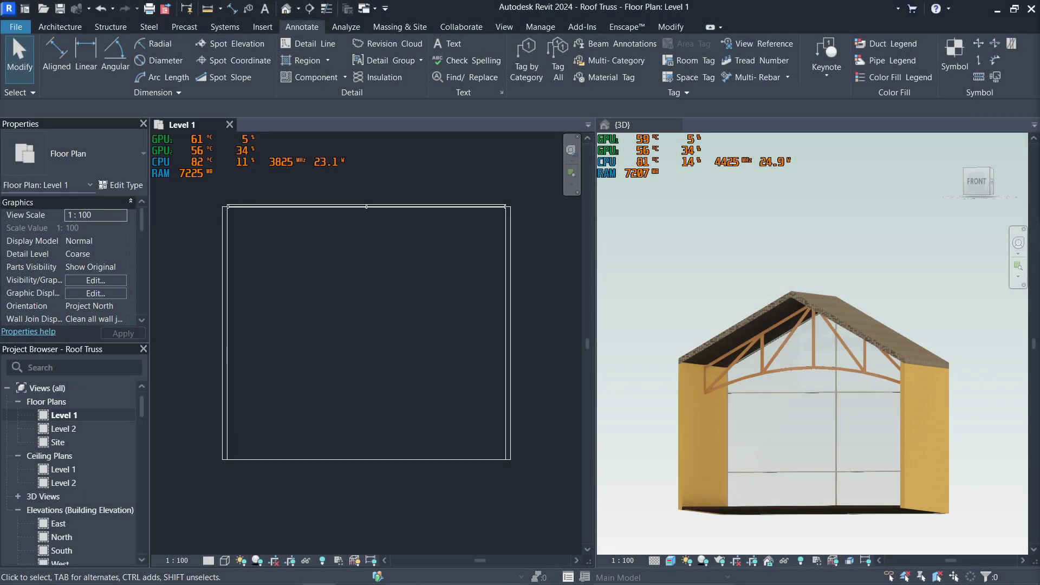
- Draw a building section line across the front of the house in the Level 1 plan
{"action": "left_click", "coordinate": [843, 269]}
{"action": "middle_click_drag", "start_coordinate": [894, 289], "coordinate": [863, 313], "text": "shift"}
{"action": "left_click", "coordinate": [378, 318]}
{"action": "scroll", "coordinate": [378, 318], "scroll_direction": "down", "scroll_amount": 1}
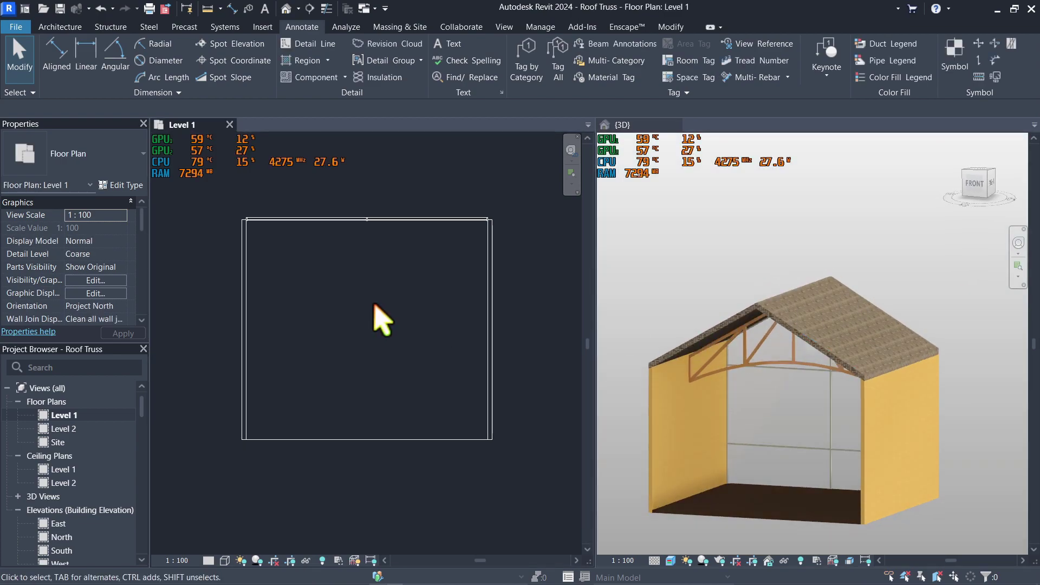
{"action": "left_click", "coordinate": [309, 8]}
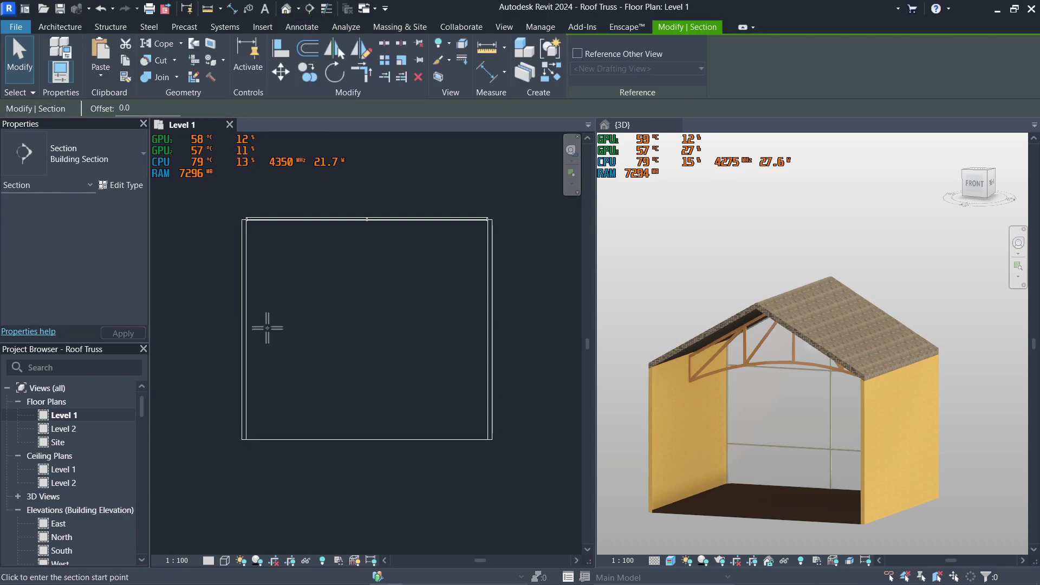
{"action": "left_click", "coordinate": [200, 496]}
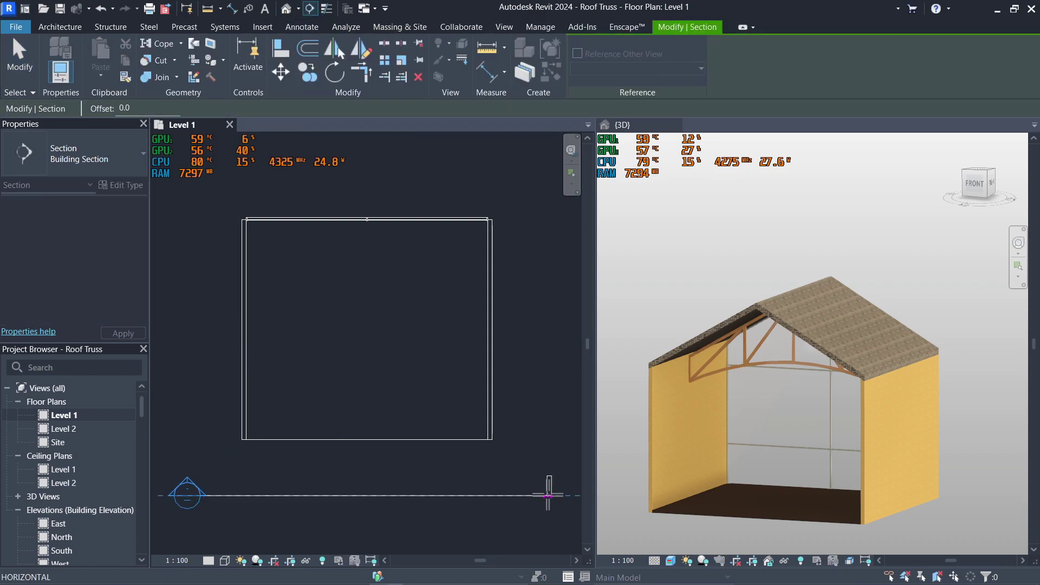
{"action": "left_click", "coordinate": [549, 495]}
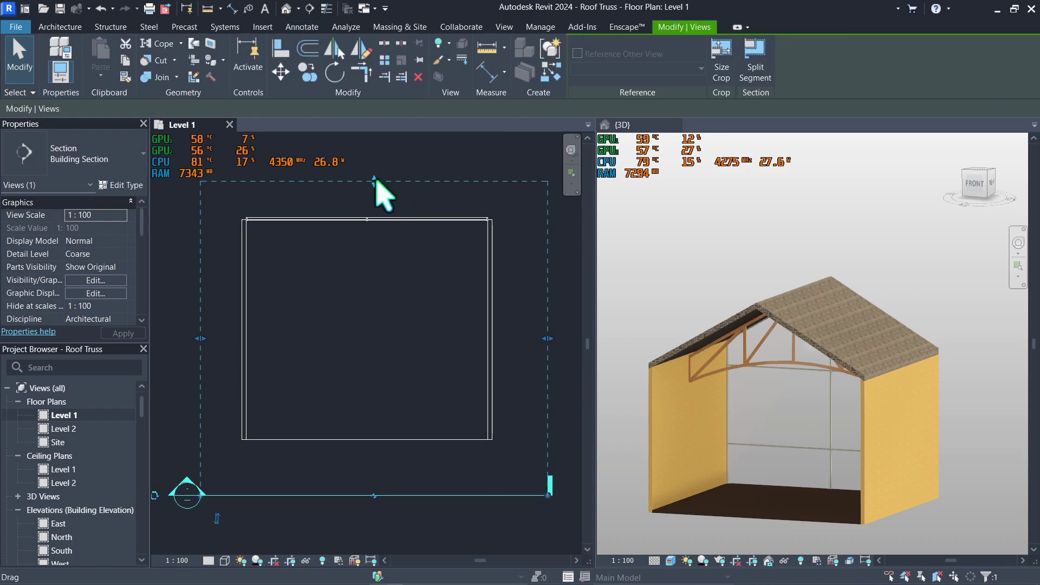
- Pull the section's far clip back to mid-house and bring up the section's context menu
{"action": "left_click_drag", "start_coordinate": [374, 182], "coordinate": [375, 210]}
{"action": "left_click_drag", "start_coordinate": [371, 297], "coordinate": [368, 328]}
{"action": "left_click", "coordinate": [367, 331]}
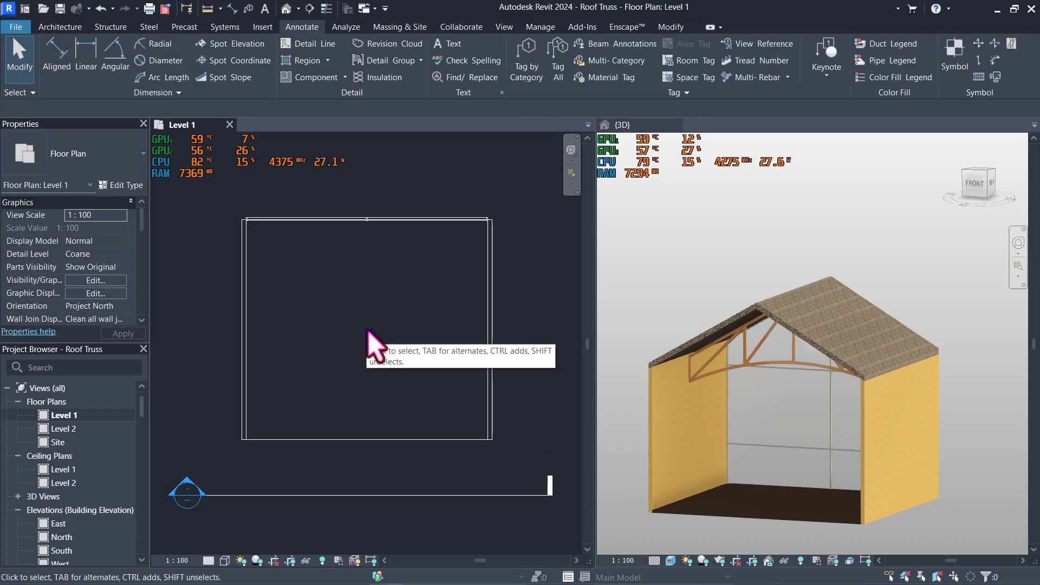
{"action": "left_click", "coordinate": [428, 494]}
{"action": "right_click", "coordinate": [428, 494]}
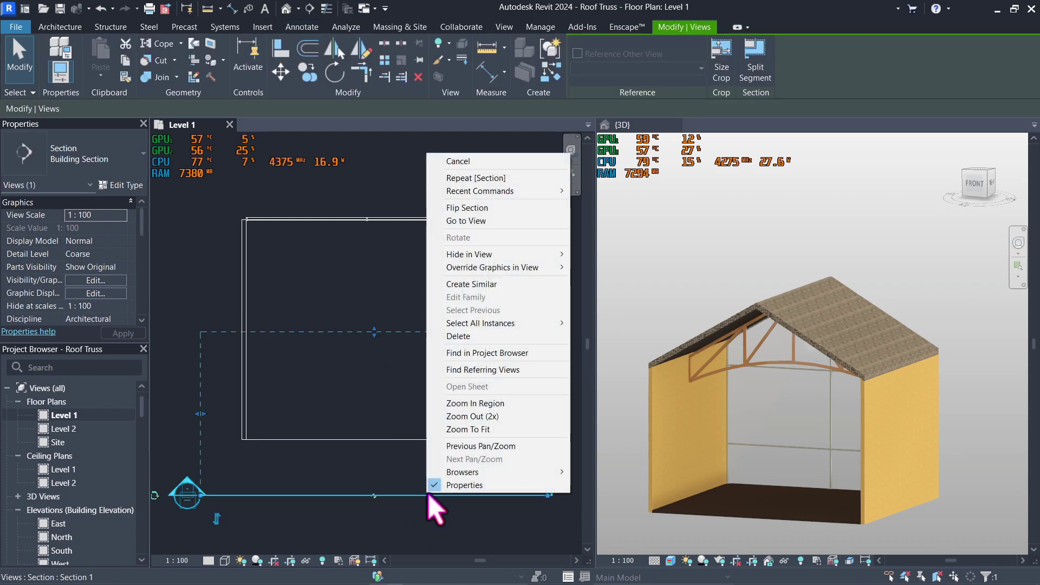
- Open Section 1, extend its crop boundary upward, and hide the crop region
{"action": "left_click", "coordinate": [476, 222]}
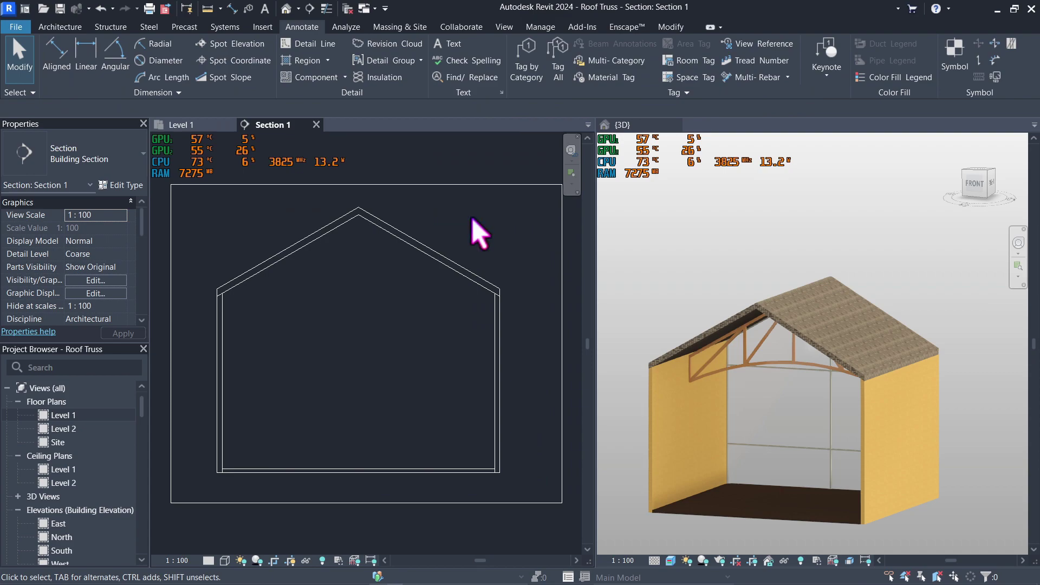
{"action": "left_click", "coordinate": [441, 186]}
{"action": "scroll", "coordinate": [441, 209], "scroll_direction": "down", "scroll_amount": 1}
{"action": "left_click_drag", "start_coordinate": [375, 299], "coordinate": [378, 229]}
{"action": "left_click", "coordinate": [550, 264]}
{"action": "scroll", "coordinate": [128, 274], "scroll_direction": "down", "scroll_amount": 3}
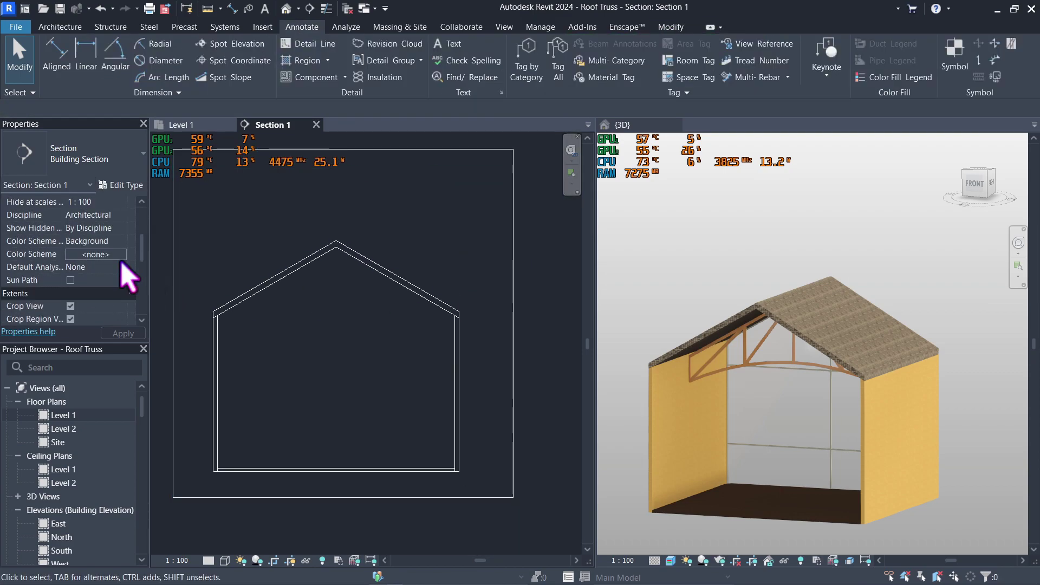
{"action": "scroll", "coordinate": [127, 274], "scroll_direction": "down", "scroll_amount": 1}
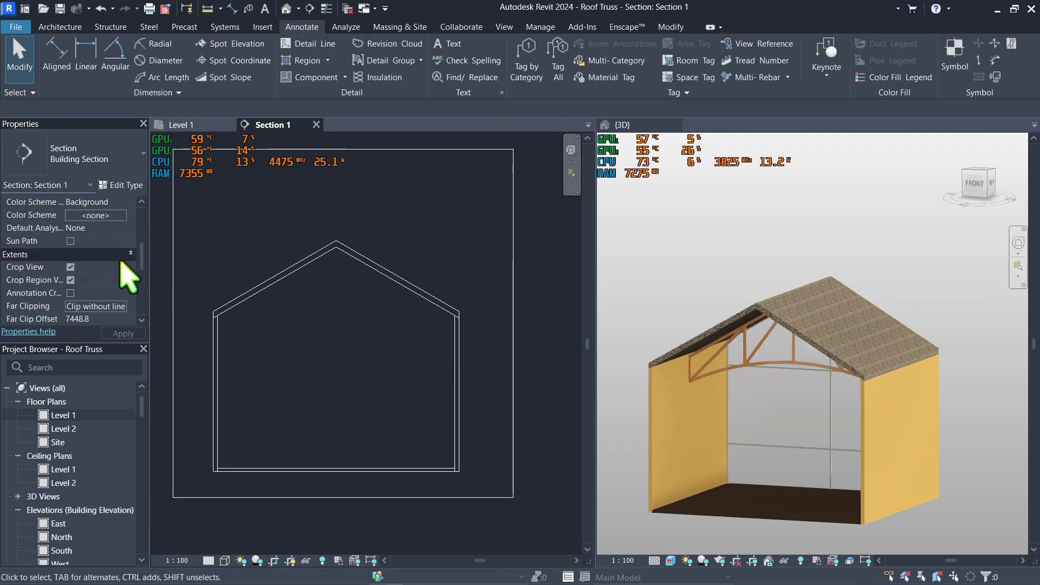
{"action": "left_click", "coordinate": [71, 280]}
{"action": "scroll", "coordinate": [394, 371], "scroll_direction": "down", "scroll_amount": 1}
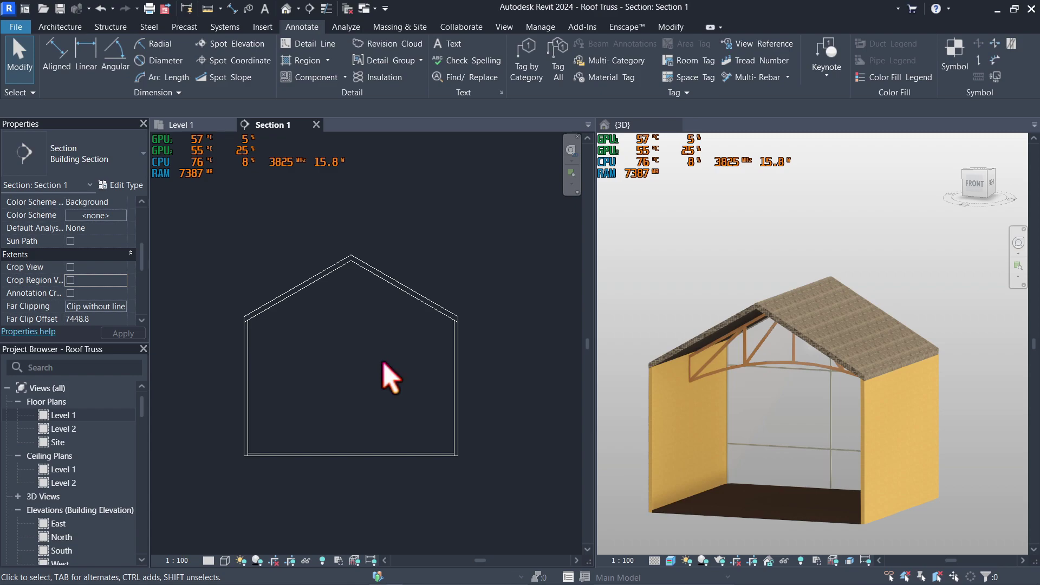
- Draw a start-end-radius arc detail line from the left wall to the right wall
{"action": "left_click", "coordinate": [312, 50]}
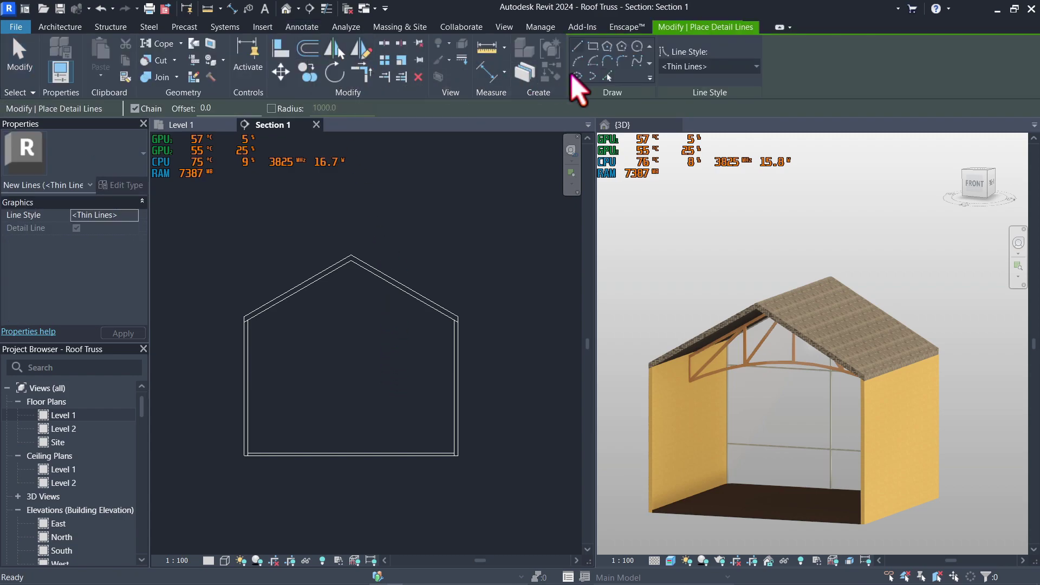
{"action": "left_click", "coordinate": [577, 60]}
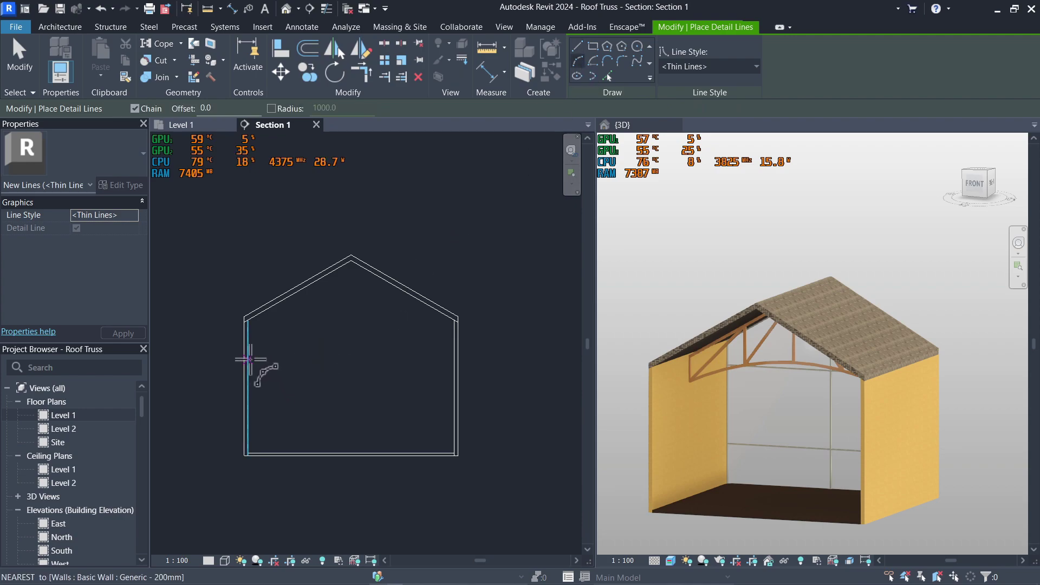
{"action": "left_click", "coordinate": [223, 359]}
{"action": "left_click", "coordinate": [480, 359]}
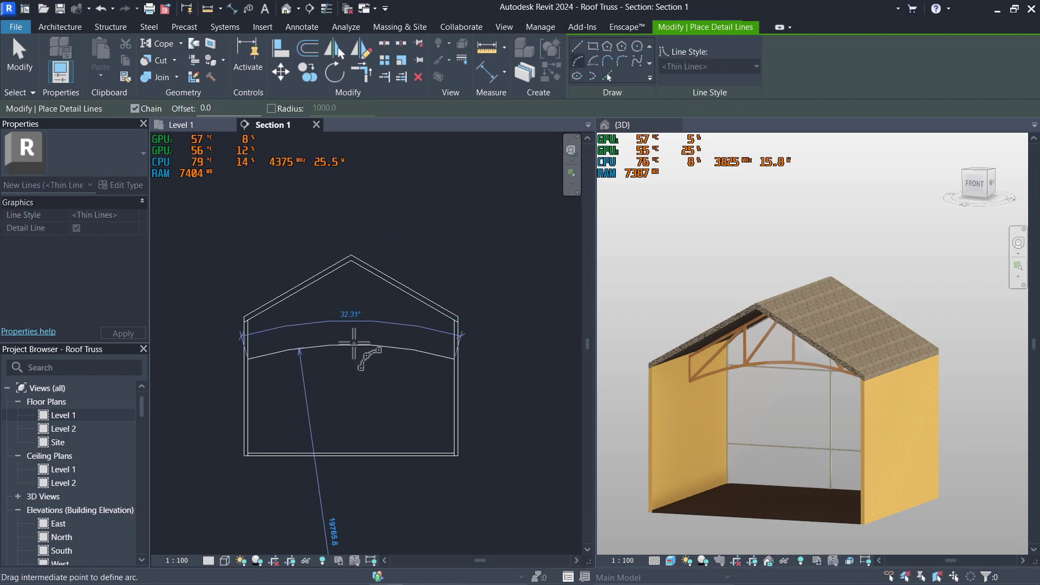
{"action": "left_click", "coordinate": [352, 329]}
{"action": "key", "text": "Escape"}
{"action": "key", "text": "Escape"}
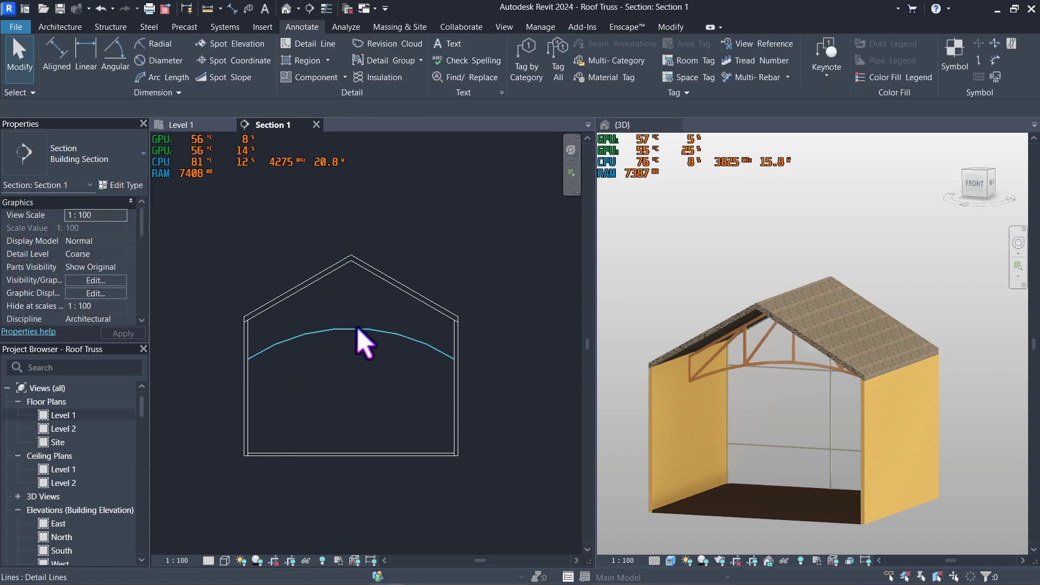
- Move the arc up with MV to sit just below the roof
{"action": "left_click", "coordinate": [360, 339]}
{"action": "key", "text": "m"}
{"action": "key", "text": "v"}
{"action": "left_click", "coordinate": [365, 395]}
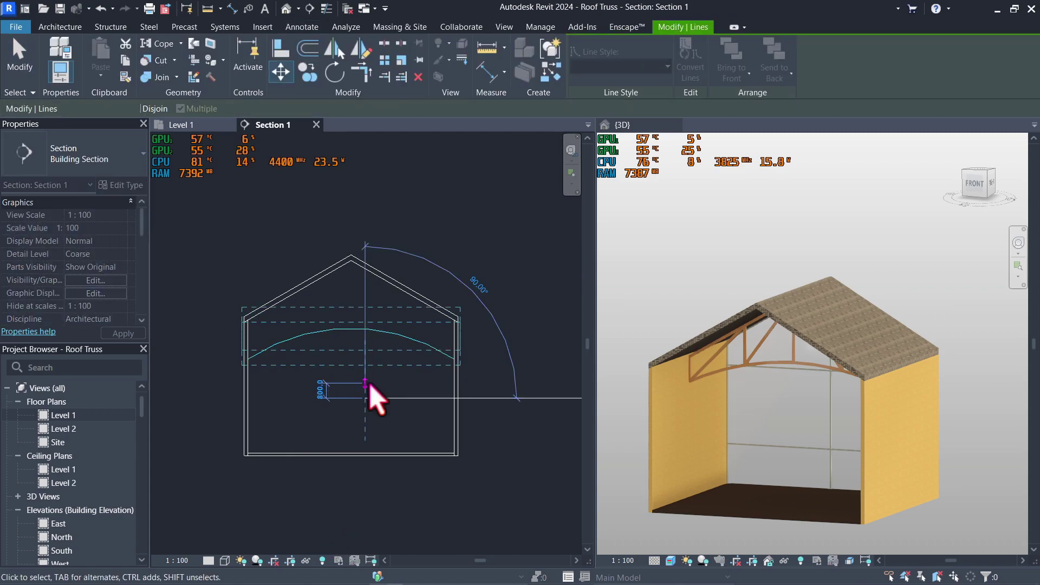
{"action": "left_click", "coordinate": [369, 390]}
{"action": "key", "text": "Escape"}
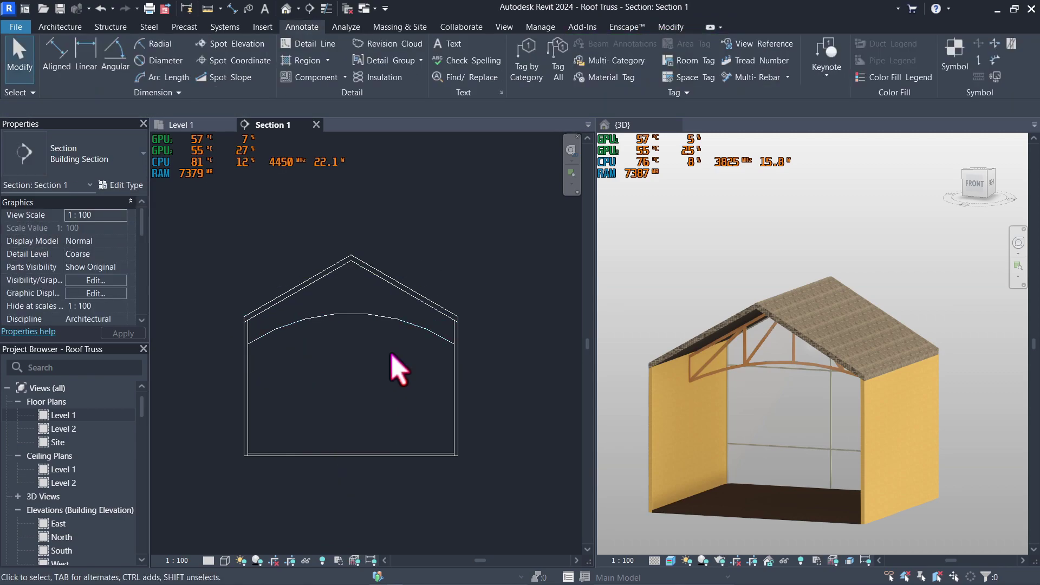
- Trace the left and right roof slopes as detail lines using Pick Lines
{"action": "left_click", "coordinate": [303, 44]}
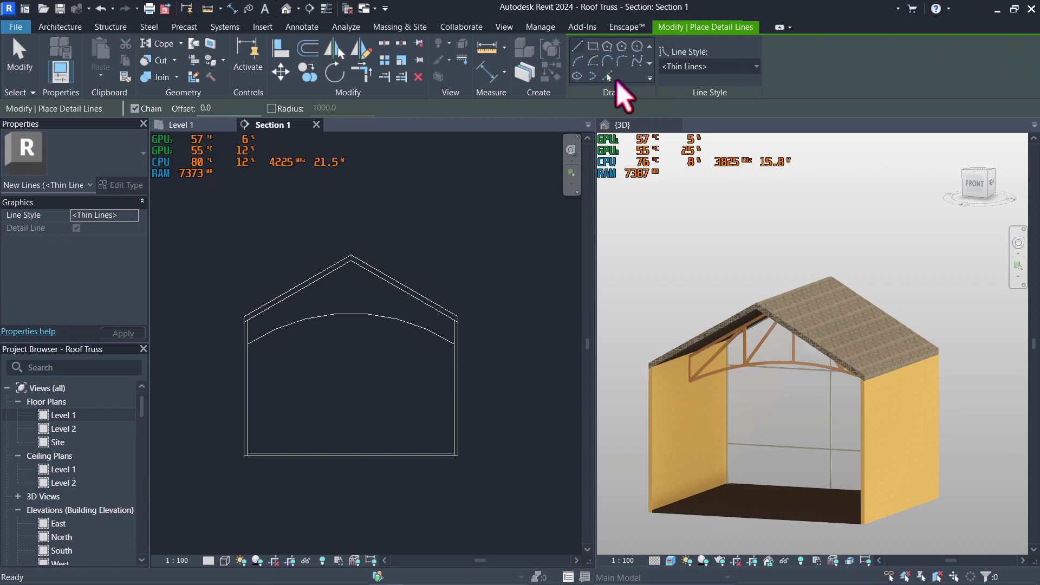
{"action": "left_click", "coordinate": [609, 76]}
{"action": "scroll", "coordinate": [255, 349], "scroll_direction": "up", "scroll_amount": 1}
{"action": "scroll", "coordinate": [255, 351], "scroll_direction": "up", "scroll_amount": 1}
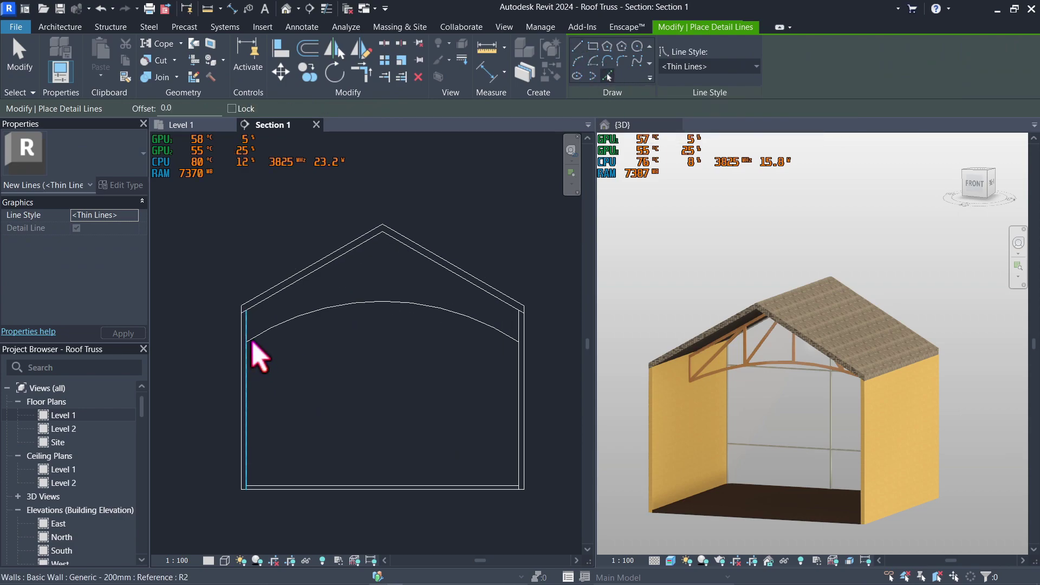
{"action": "left_click", "coordinate": [299, 283]}
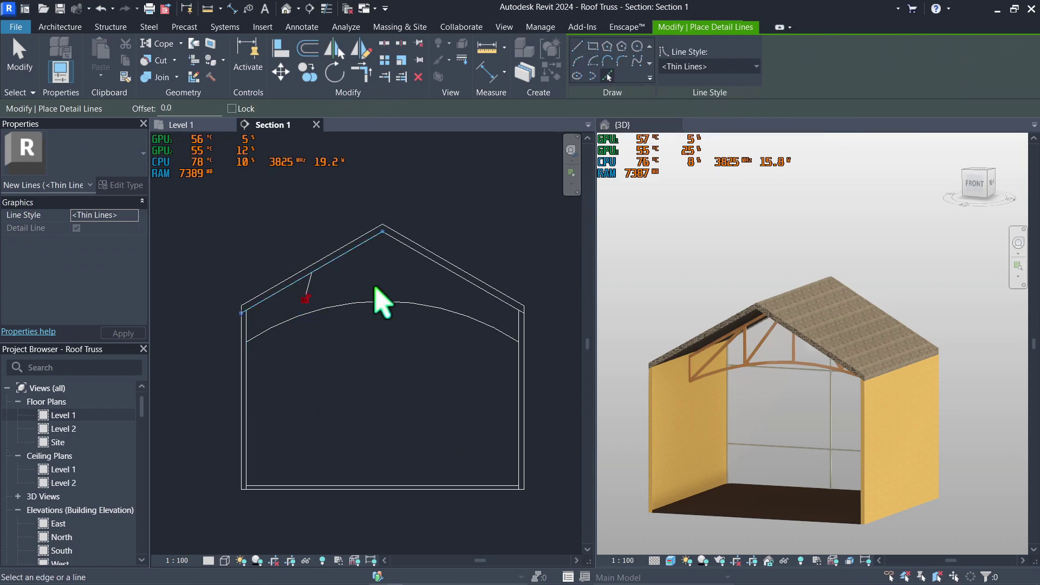
{"action": "left_click", "coordinate": [457, 279]}
{"action": "scroll", "coordinate": [524, 341], "scroll_direction": "up", "scroll_amount": 3}
{"action": "key", "text": "Escape"}
{"action": "key", "text": "Escape"}
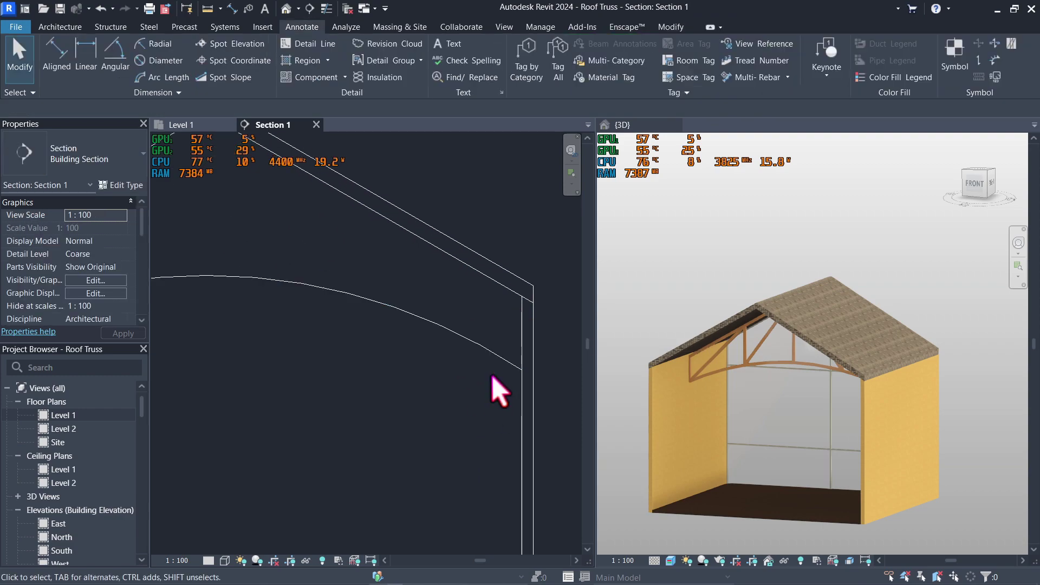
- Trim the arc and the left roof slope to clean corners with the wall lines
{"action": "key", "text": "t"}
{"action": "key", "text": "r"}
{"action": "left_click", "coordinate": [504, 362]}
{"action": "left_click", "coordinate": [522, 346]}
{"action": "scroll", "coordinate": [493, 302], "scroll_direction": "down", "scroll_amount": 2}
{"action": "middle_click_drag", "start_coordinate": [493, 302], "coordinate": [290, 298]}
{"action": "left_click", "coordinate": [285, 291]}
{"action": "left_click", "coordinate": [216, 354]}
{"action": "key", "text": "Escape"}
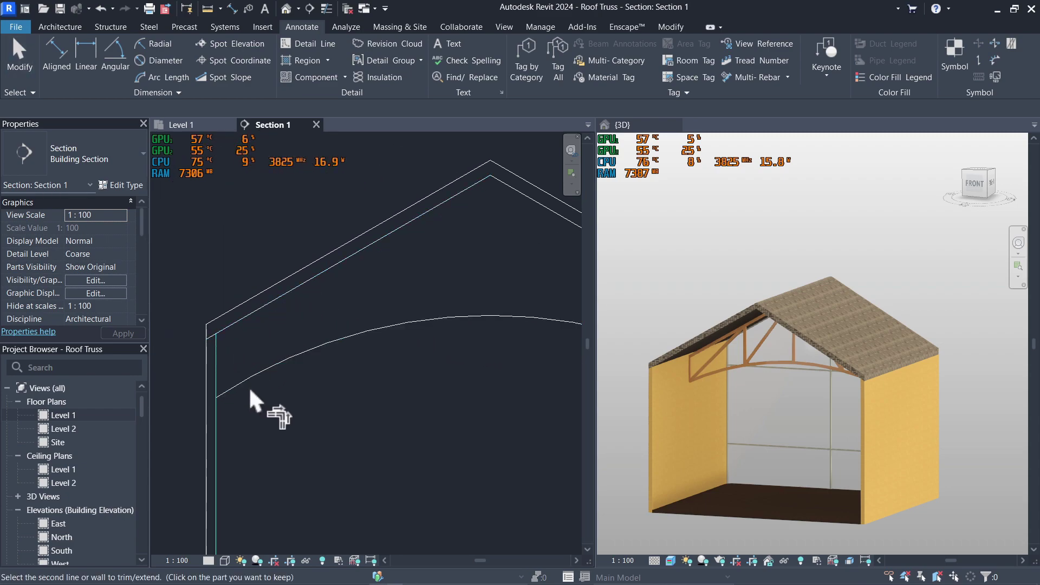
- Zoom to fit the whole section and make the 3D view active
{"action": "scroll", "coordinate": [304, 412], "scroll_direction": "down", "scroll_amount": 1}
{"action": "key", "text": "z"}
{"action": "key", "text": "f"}
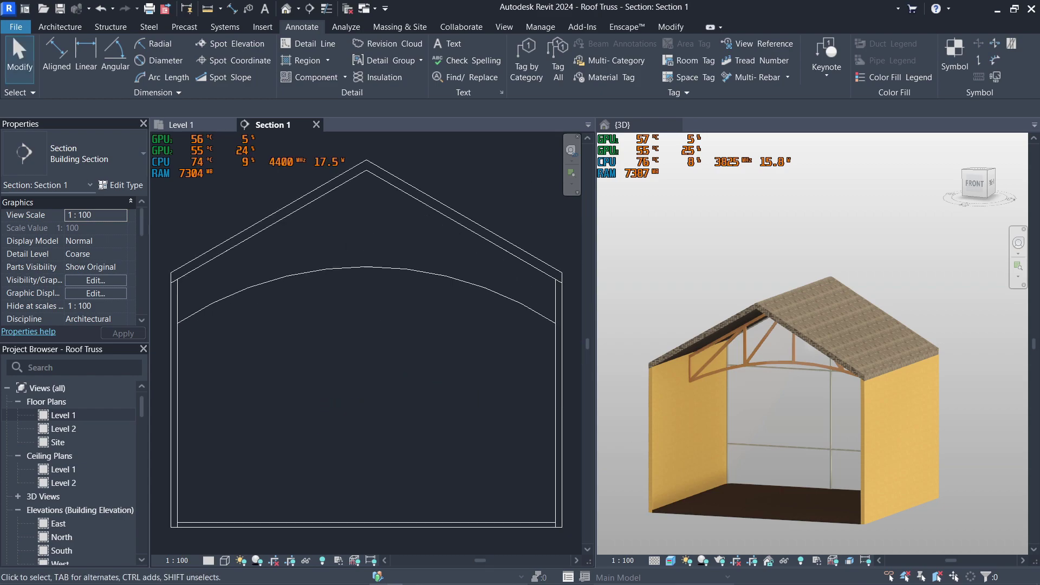
{"action": "left_click", "coordinate": [687, 144]}
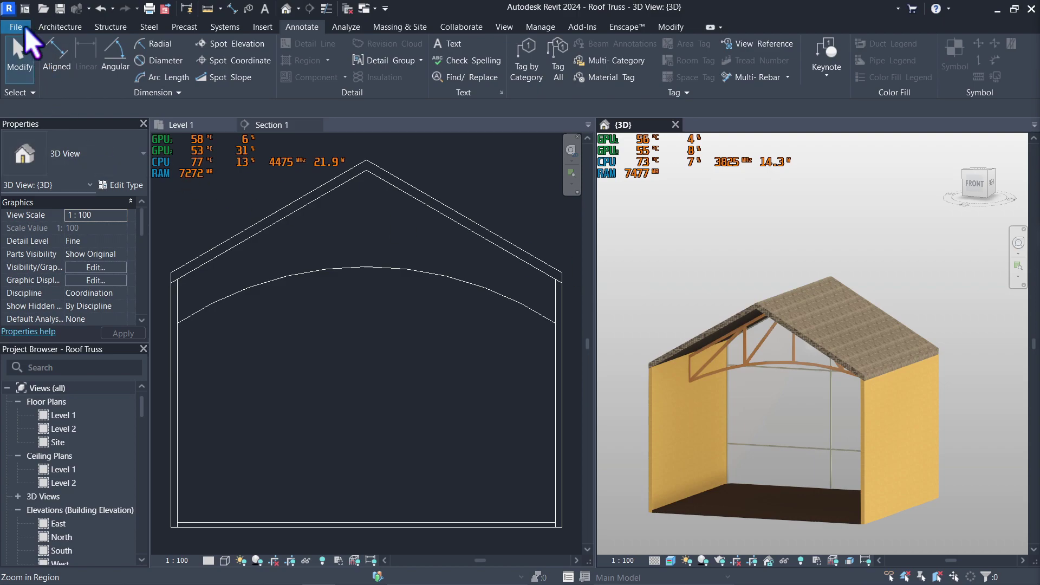
- Create a new family from the English Metric Structural Trusses.rft template
{"action": "left_click", "coordinate": [25, 29]}
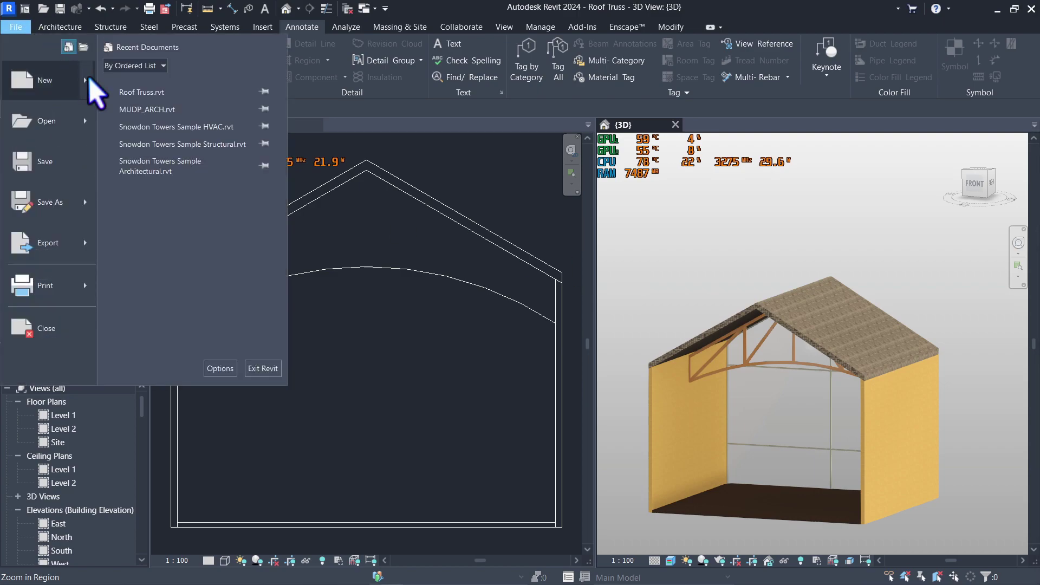
{"action": "mouse_move", "coordinate": [86, 82]}
{"action": "left_click", "coordinate": [140, 134]}
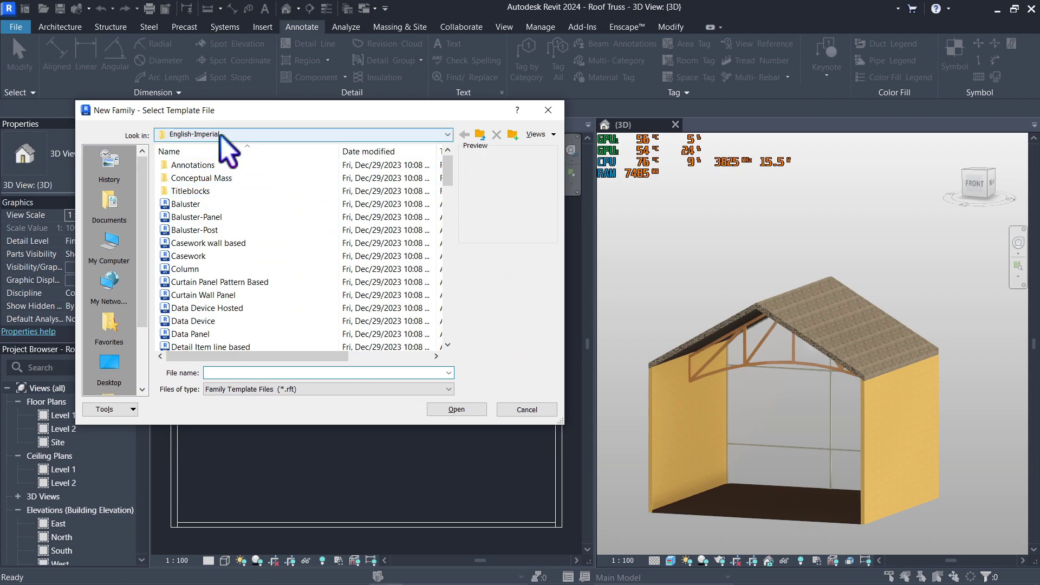
{"action": "left_click_drag", "start_coordinate": [448, 165], "coordinate": [436, 325]}
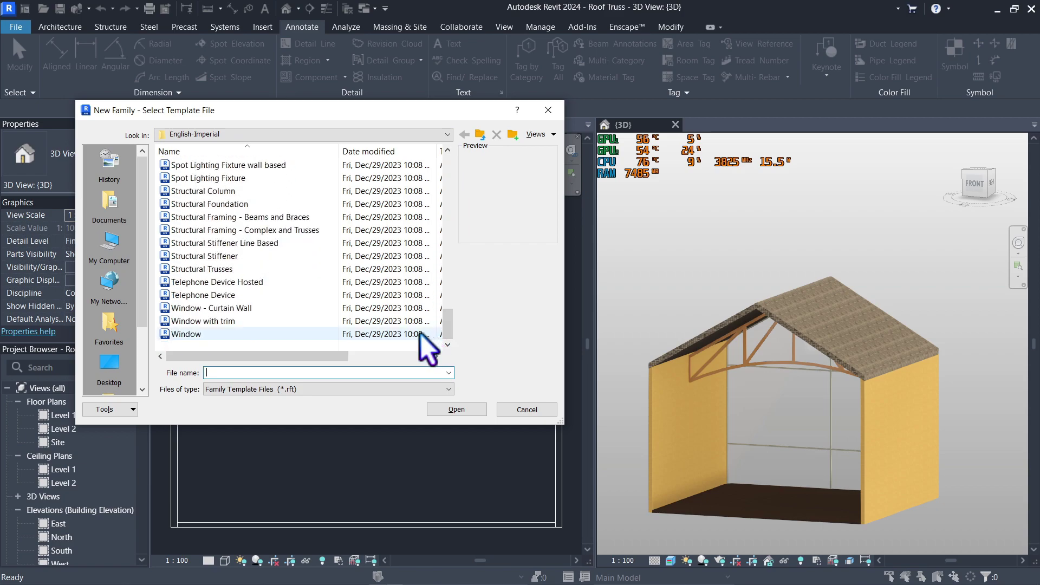
{"action": "left_click", "coordinate": [249, 269]}
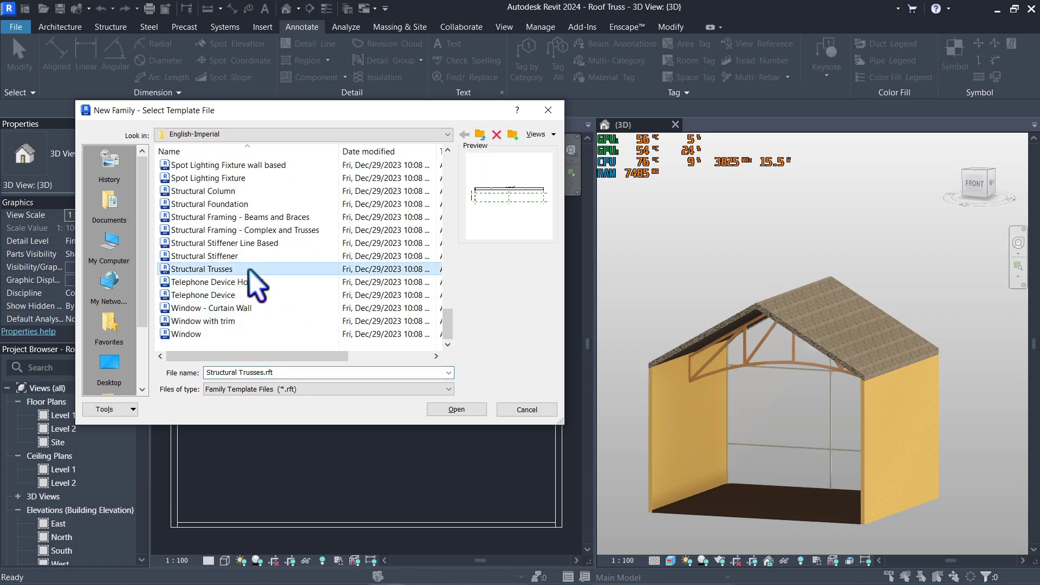
{"action": "left_click", "coordinate": [477, 139]}
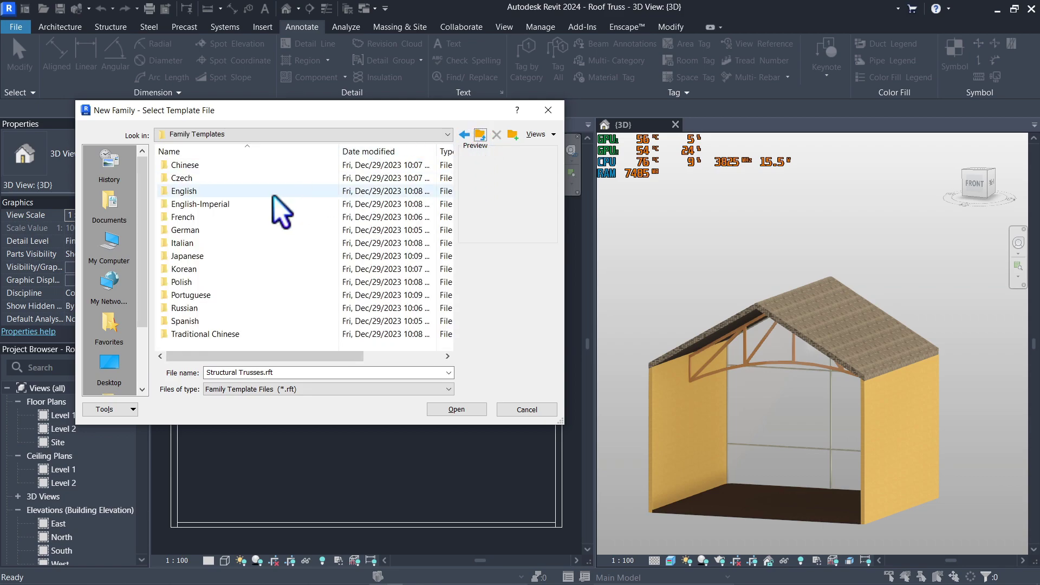
{"action": "double_click", "coordinate": [259, 193]}
{"action": "left_click_drag", "start_coordinate": [449, 178], "coordinate": [448, 336]}
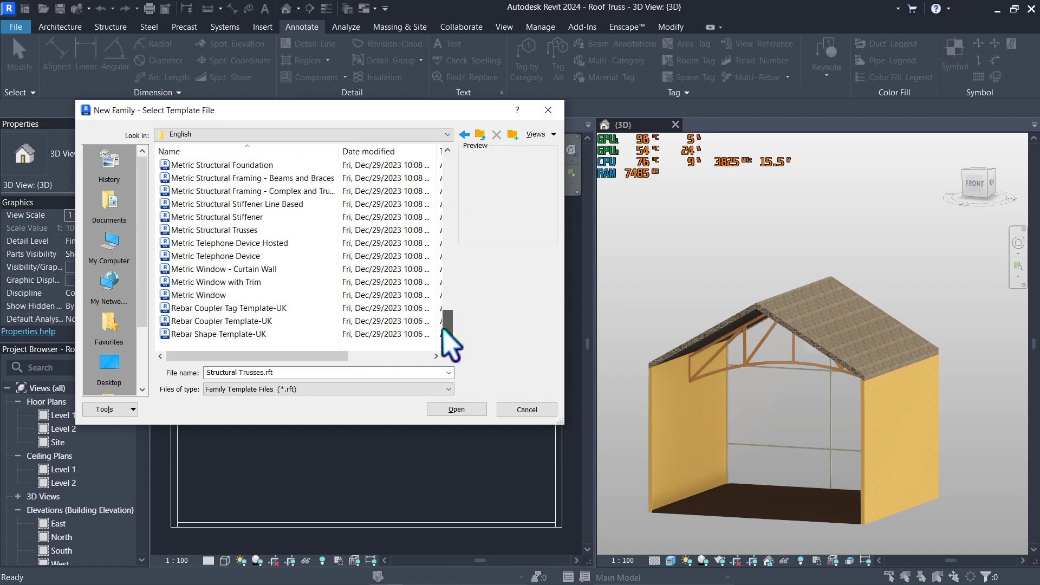
{"action": "left_click", "coordinate": [264, 232]}
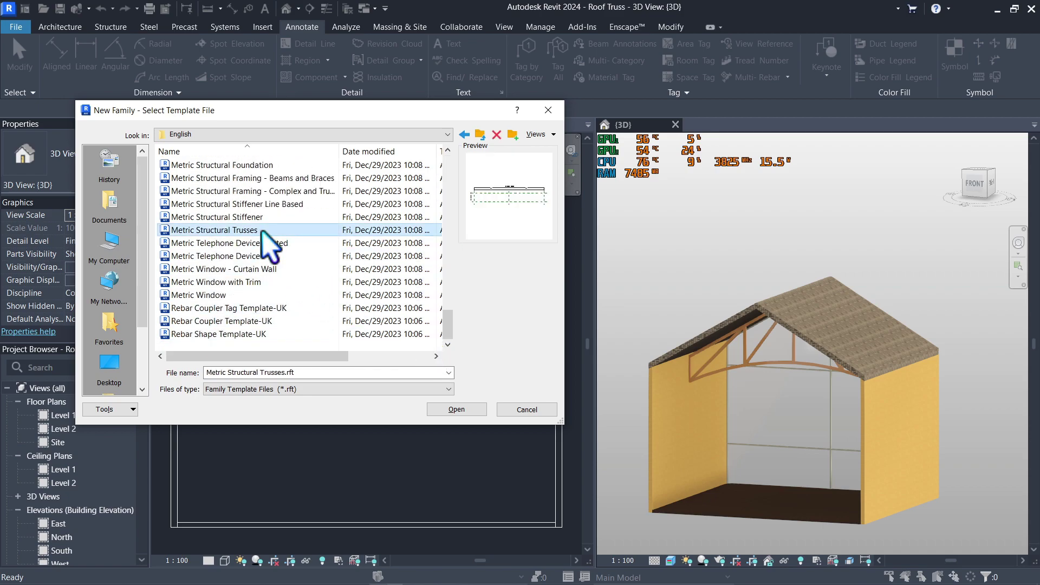
{"action": "left_click", "coordinate": [459, 411]}
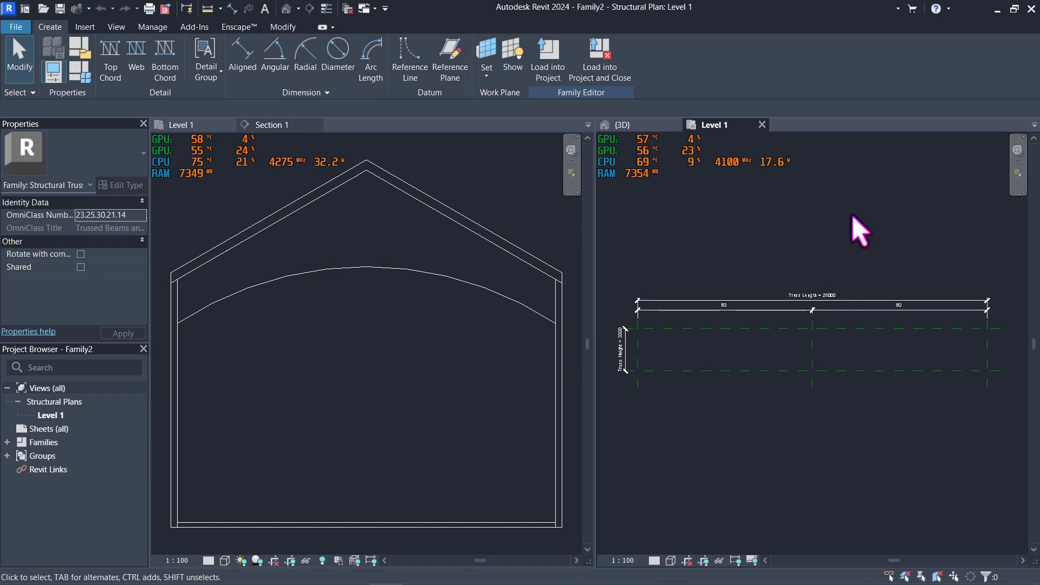
- Make the Roof Truss project's Section 1 view active
{"action": "left_click", "coordinate": [437, 209]}
- Place an 11000 aligned dimension between the wall centrelines, above the roof
{"action": "key", "text": "d"}
{"action": "key", "text": "i"}
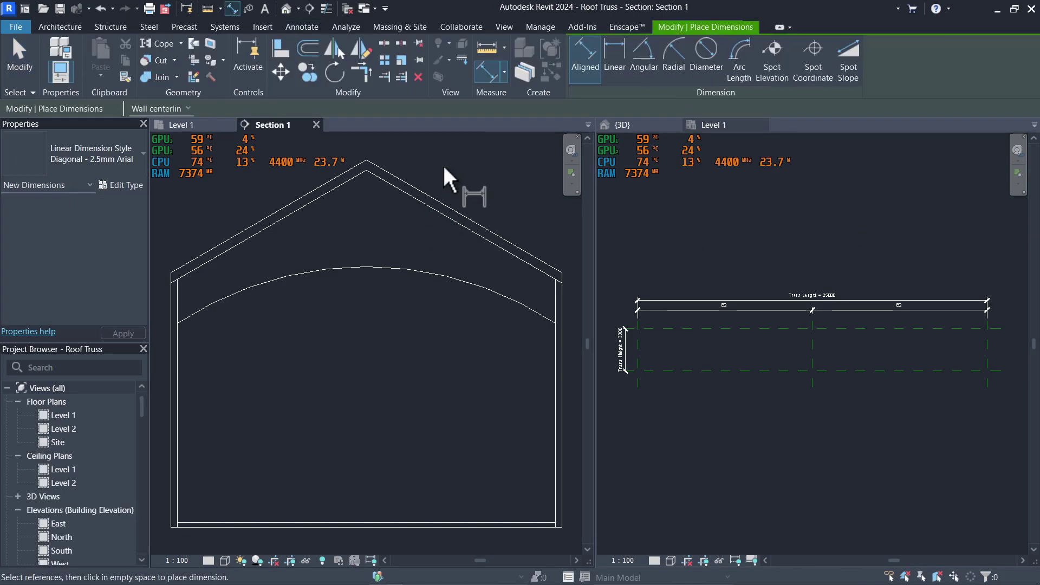
{"action": "left_click", "coordinate": [178, 366]}
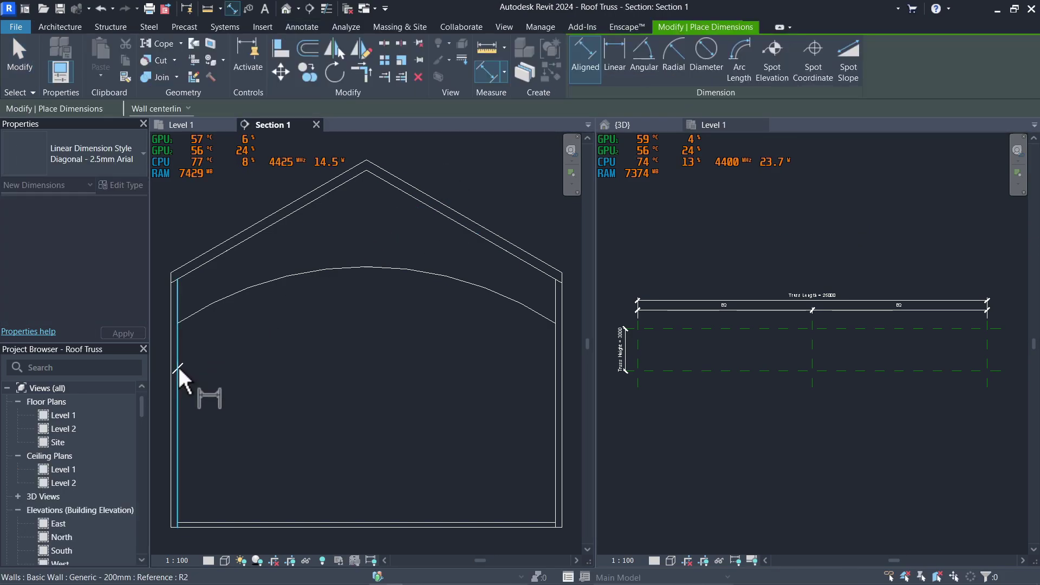
{"action": "left_click", "coordinate": [552, 385]}
{"action": "middle_click_drag", "start_coordinate": [496, 387], "coordinate": [479, 495]}
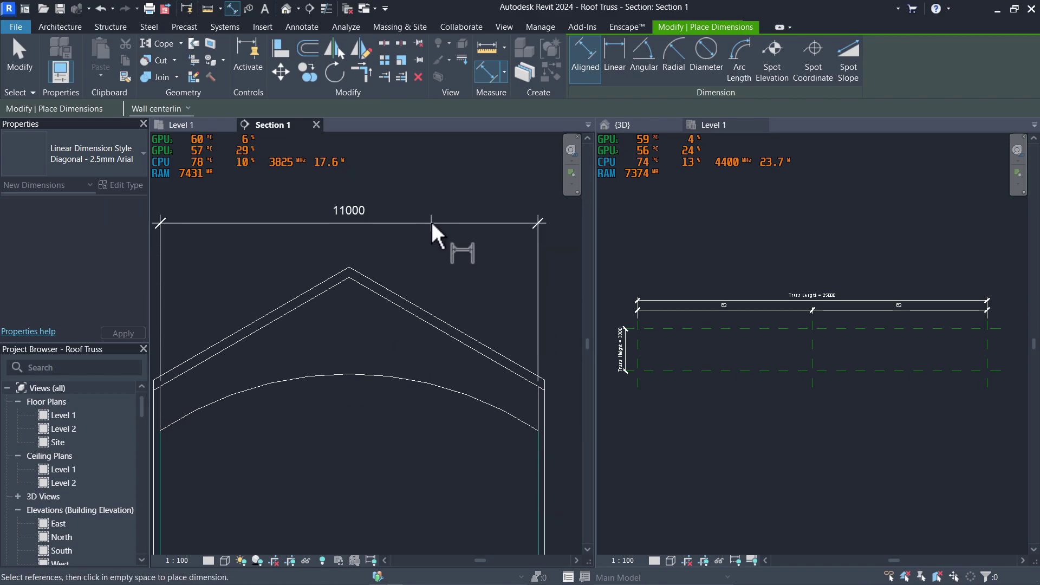
{"action": "left_click", "coordinate": [431, 220]}
{"action": "key", "text": "Escape"}
{"action": "key", "text": "Escape"}
{"action": "scroll", "coordinate": [436, 252], "scroll_direction": "down", "scroll_amount": 1}
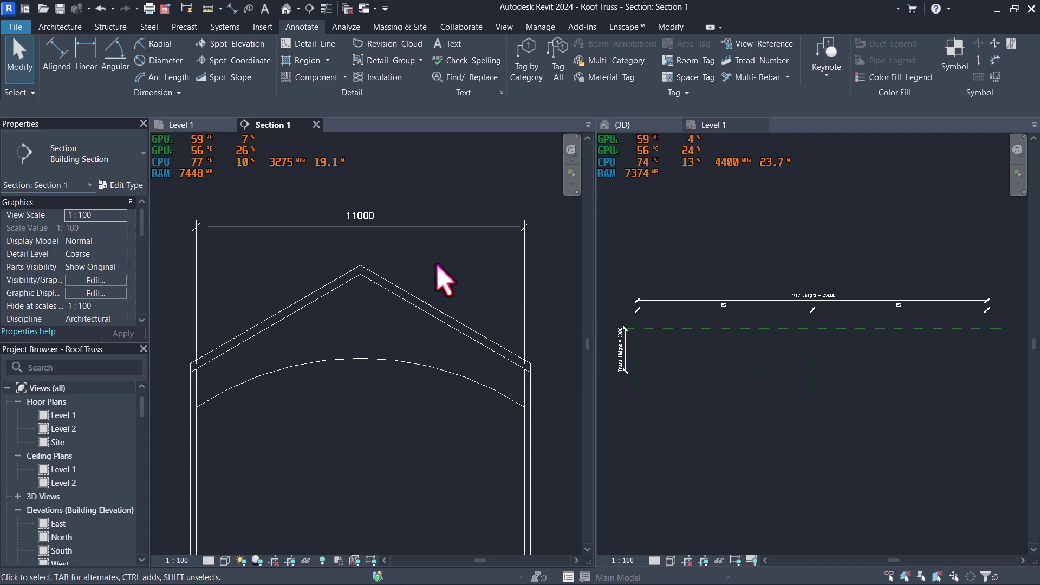
- Select the chained roof and arch detail lines and paste them into Family2's Level 1 plan
{"action": "middle_click_drag", "start_coordinate": [444, 279], "coordinate": [450, 220]}
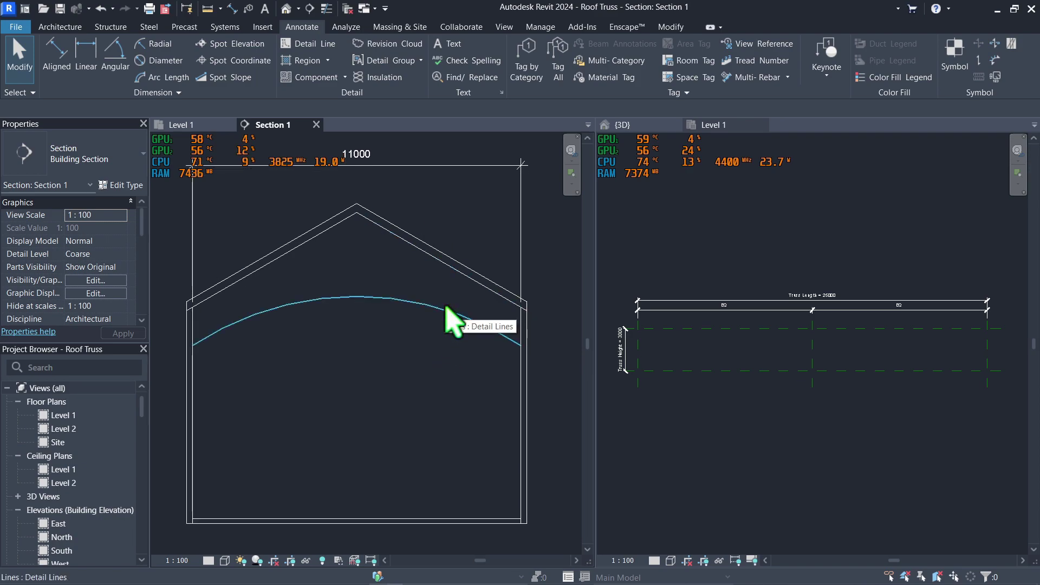
{"action": "key", "text": "Tab"}
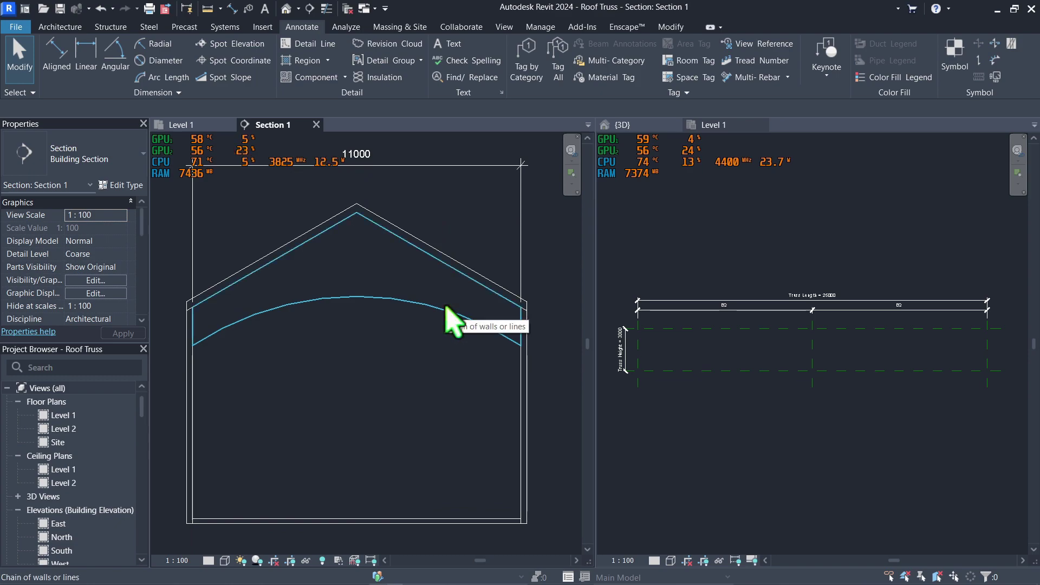
{"action": "left_click", "coordinate": [448, 309]}
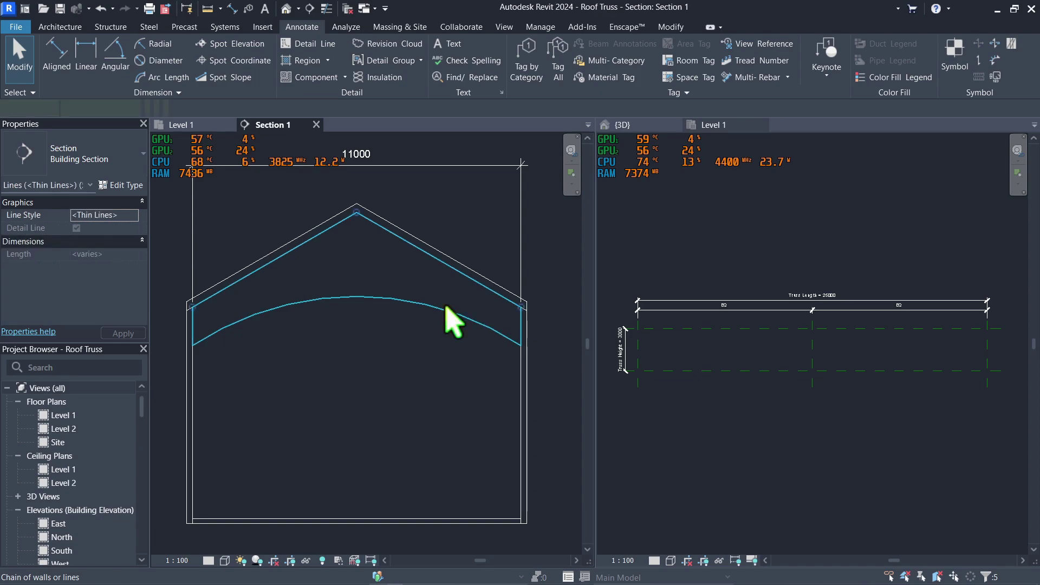
{"action": "left_click", "coordinate": [752, 437]}
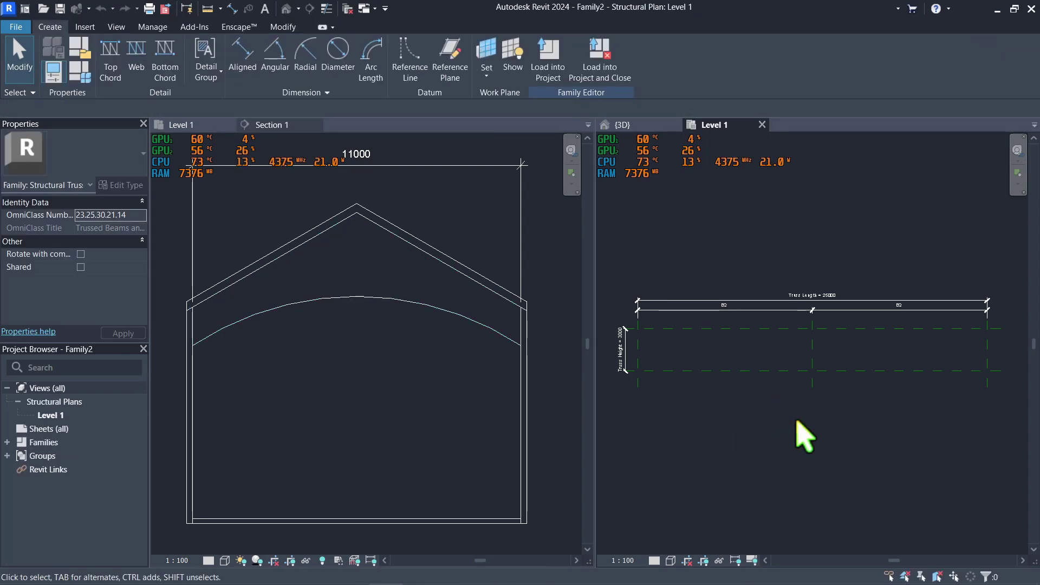
{"action": "middle_click_drag", "start_coordinate": [797, 423], "coordinate": [800, 418]}
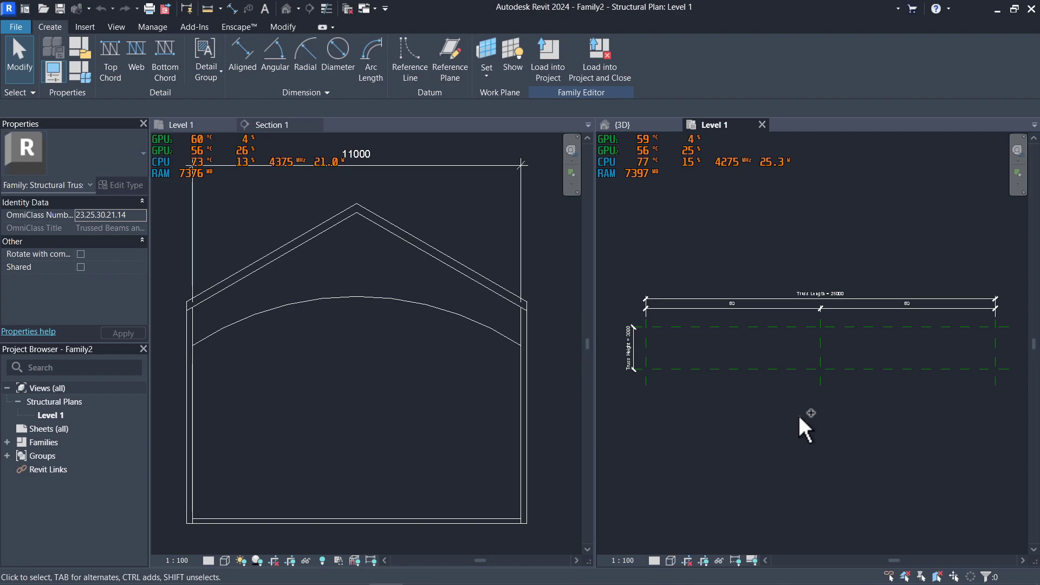
{"action": "key", "text": "ctrl+v"}
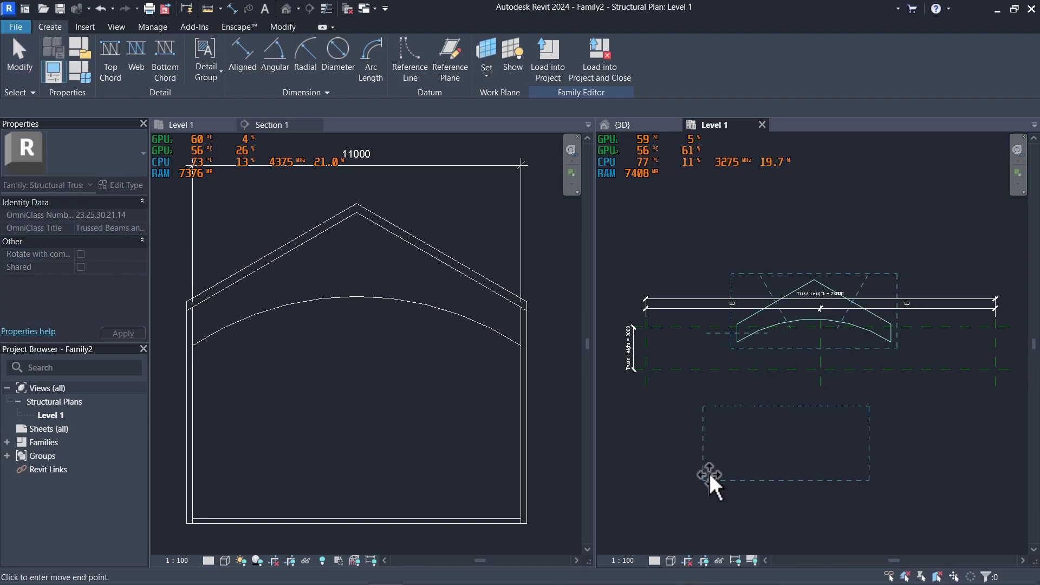
- Drop the pasted outline below the reference planes and select its five lines
{"action": "left_click", "coordinate": [711, 473]}
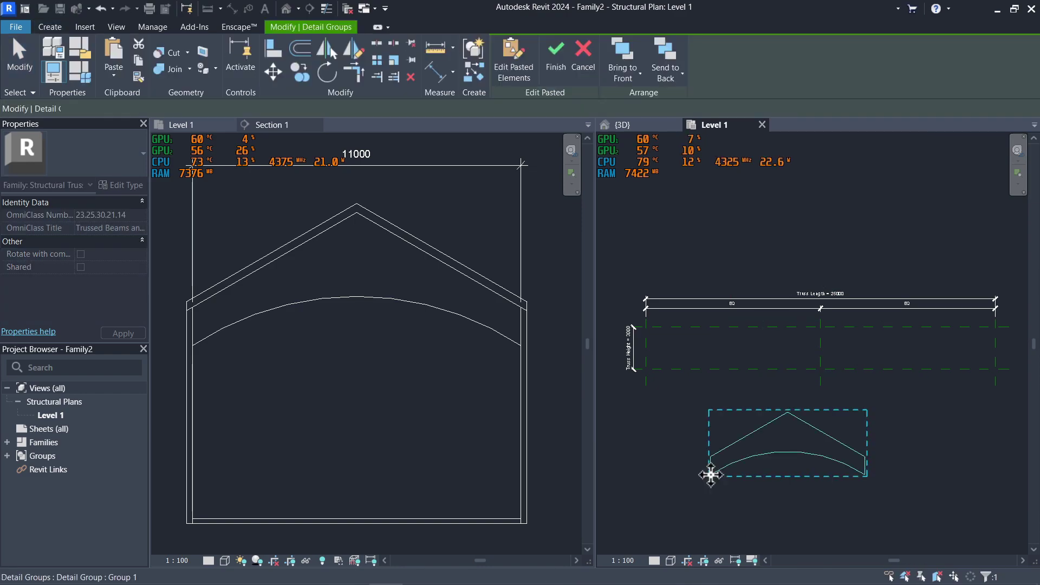
{"action": "left_click", "coordinate": [821, 471]}
{"action": "key", "text": "Tab"}
{"action": "left_click", "coordinate": [829, 447]}
{"action": "scroll", "coordinate": [807, 442], "scroll_direction": "up", "scroll_amount": 2}
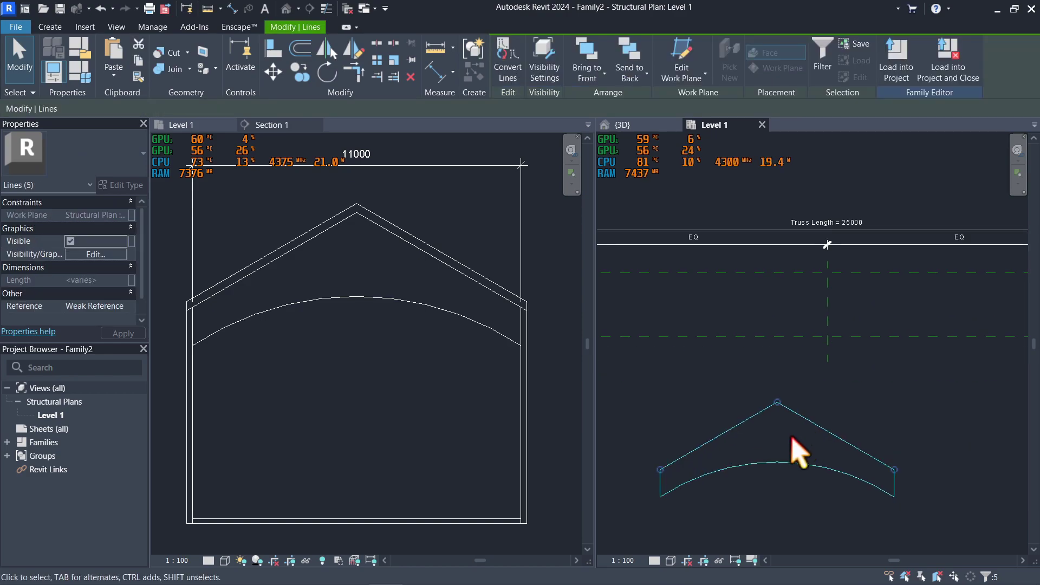
{"action": "scroll", "coordinate": [797, 451], "scroll_direction": "up", "scroll_amount": 2}
- Move the truss outline so its apex sits on the centre reference-plane intersection
{"action": "key", "text": "m"}
{"action": "key", "text": "v"}
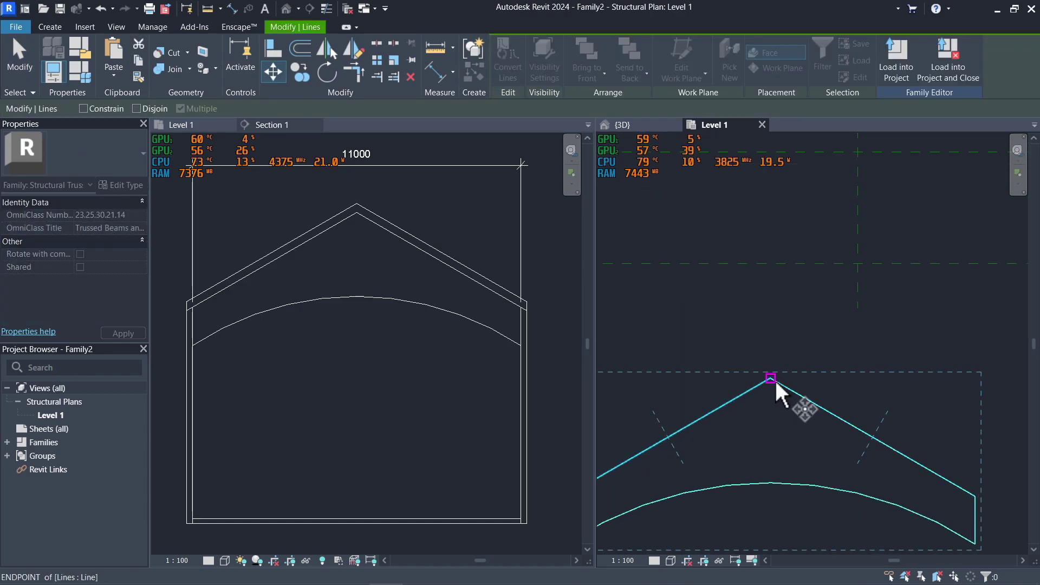
{"action": "left_click", "coordinate": [770, 378]}
{"action": "middle_click_drag", "start_coordinate": [823, 292], "coordinate": [783, 449]}
{"action": "scroll", "coordinate": [749, 404], "scroll_direction": "up", "scroll_amount": 5}
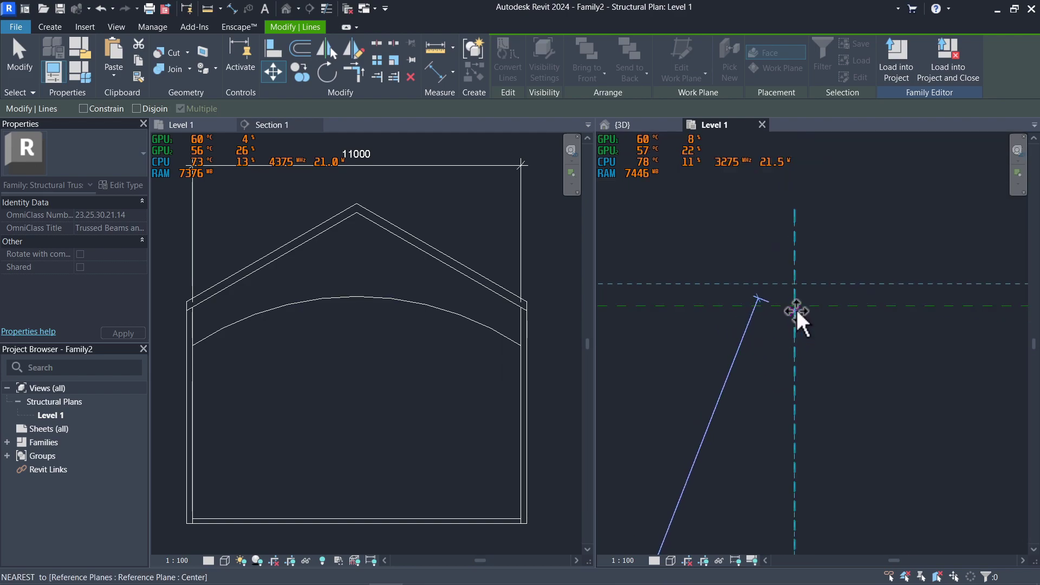
{"action": "left_click", "coordinate": [795, 307]}
{"action": "key", "text": "Escape"}
{"action": "scroll", "coordinate": [855, 354], "scroll_direction": "down", "scroll_amount": 4}
{"action": "scroll", "coordinate": [871, 309], "scroll_direction": "up", "scroll_amount": 3}
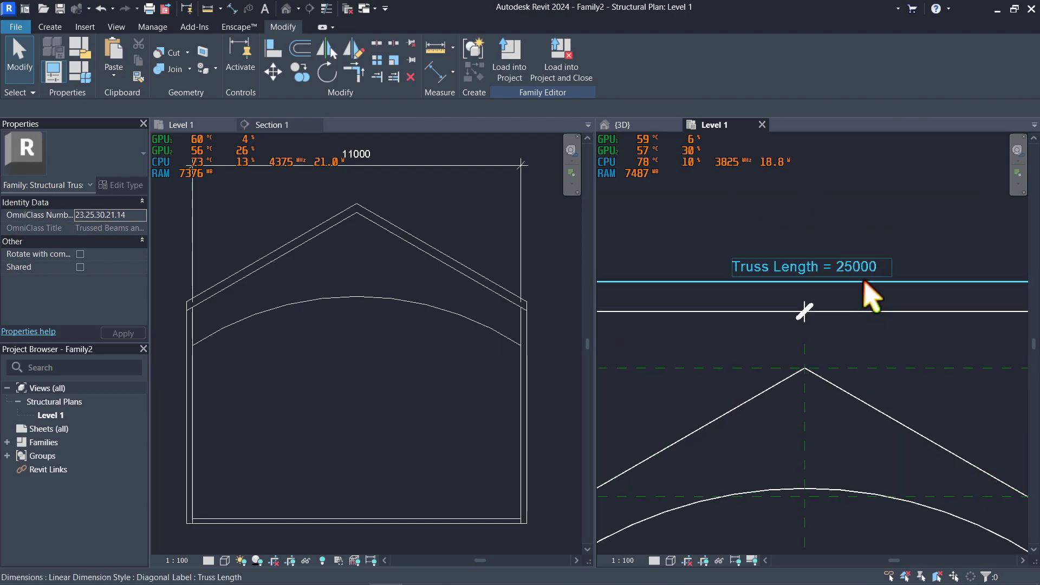
{"action": "scroll", "coordinate": [871, 297], "scroll_direction": "down", "scroll_amount": 4}
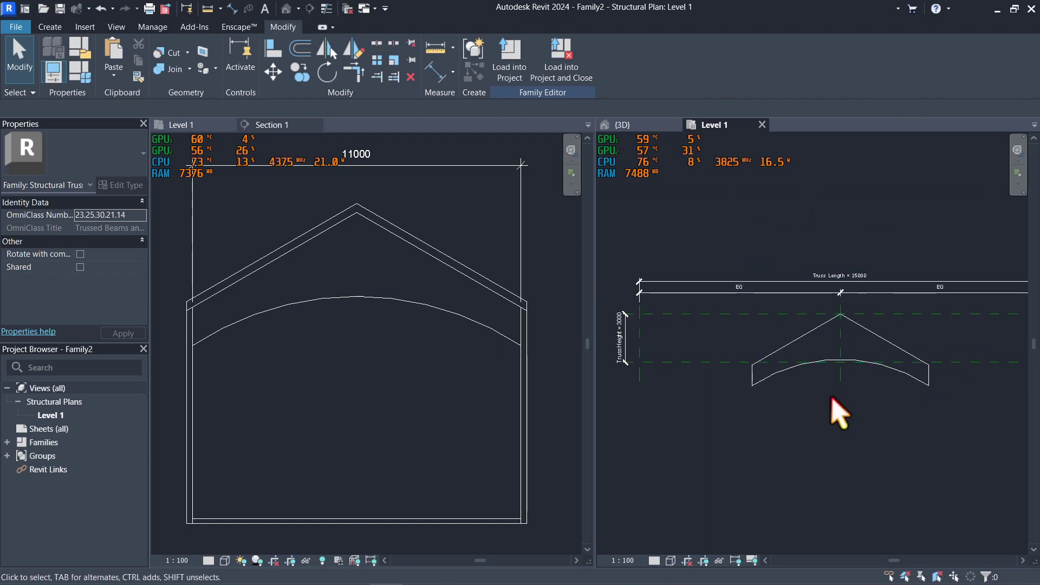
- Dimension the truss outline's end-to-end span (11000) below it in the family plan
{"action": "left_click", "coordinate": [450, 205]}
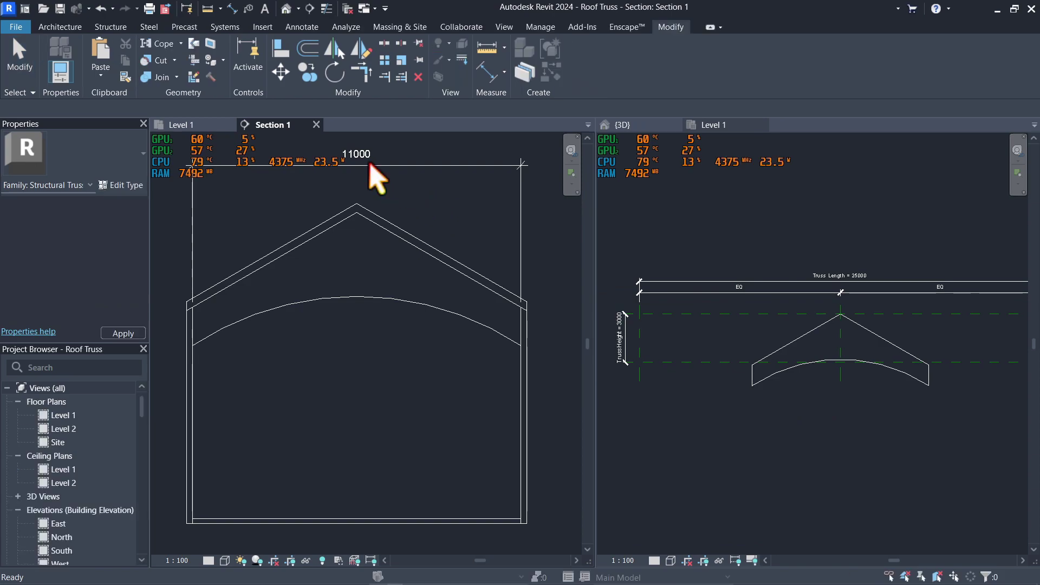
{"action": "left_click", "coordinate": [902, 465]}
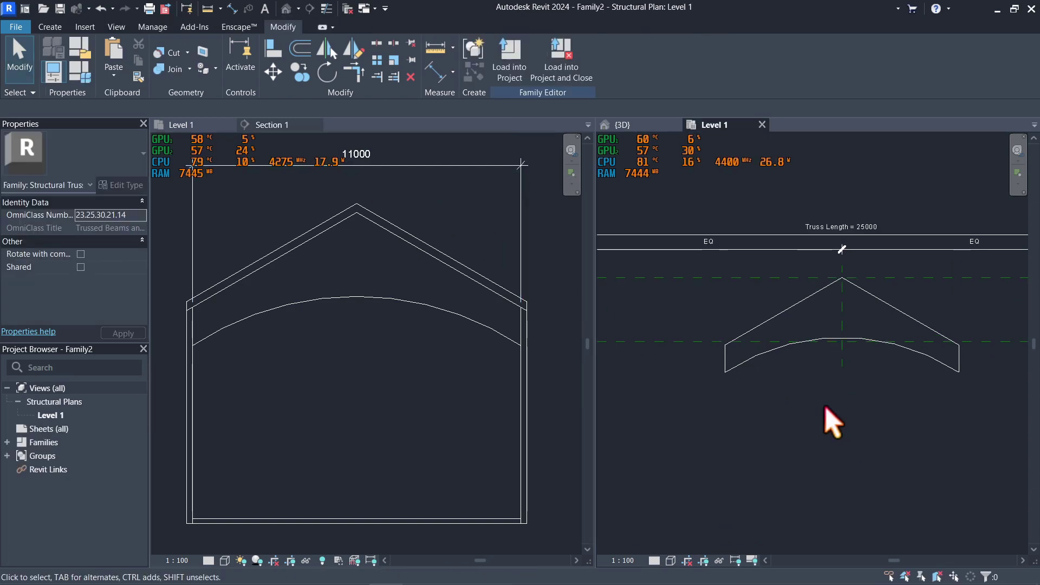
{"action": "middle_click_drag", "start_coordinate": [823, 403], "coordinate": [787, 439]}
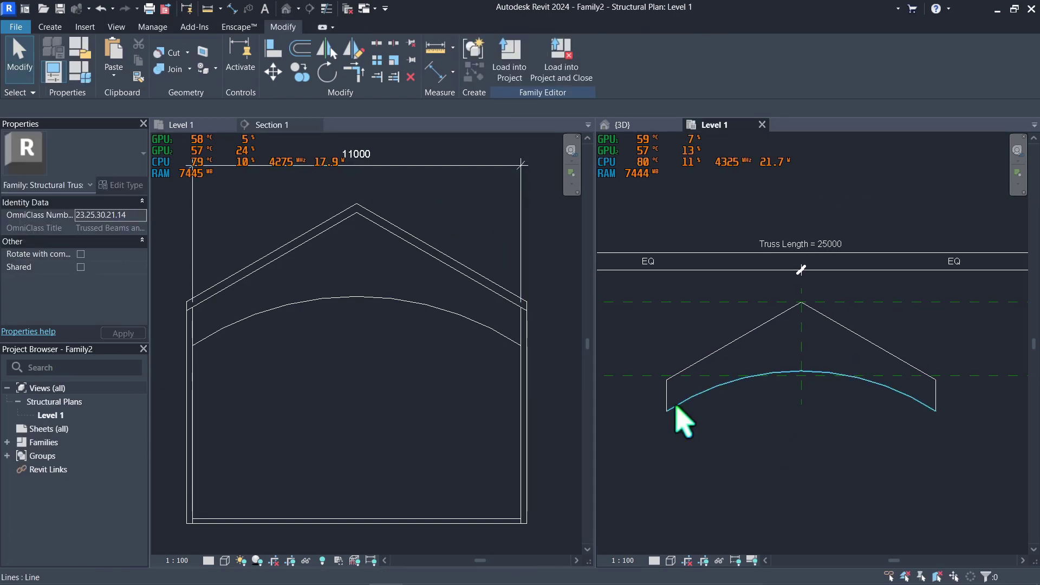
{"action": "key", "text": "d"}
{"action": "key", "text": "i"}
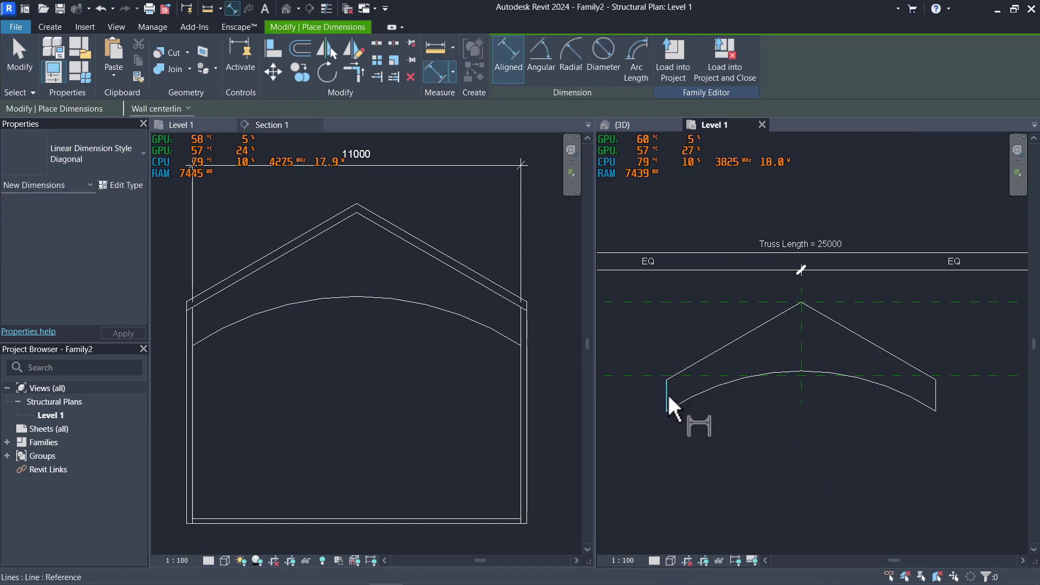
{"action": "left_click", "coordinate": [667, 392]}
{"action": "left_click", "coordinate": [937, 404]}
{"action": "left_click", "coordinate": [895, 482]}
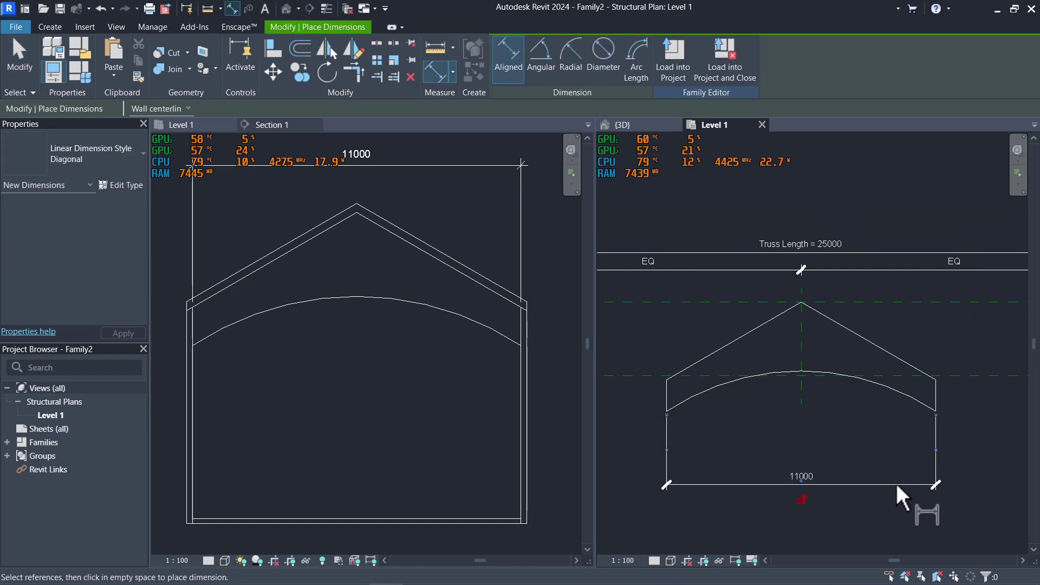
{"action": "key", "text": "Escape"}
{"action": "key", "text": "Escape"}
- Set Truss Length to 11000 in Family Types and recentre the truss in the plan
{"action": "scroll", "coordinate": [896, 477], "scroll_direction": "down", "scroll_amount": 2}
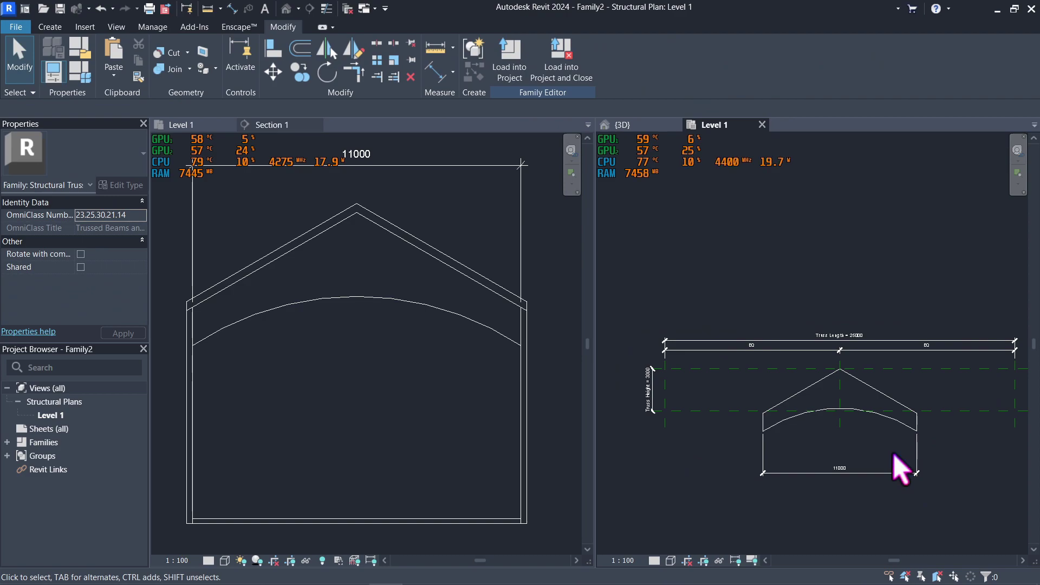
{"action": "scroll", "coordinate": [691, 390], "scroll_direction": "up", "scroll_amount": 5}
{"action": "middle_click_drag", "start_coordinate": [691, 407], "coordinate": [811, 400]}
{"action": "scroll", "coordinate": [811, 399], "scroll_direction": "down", "scroll_amount": 3}
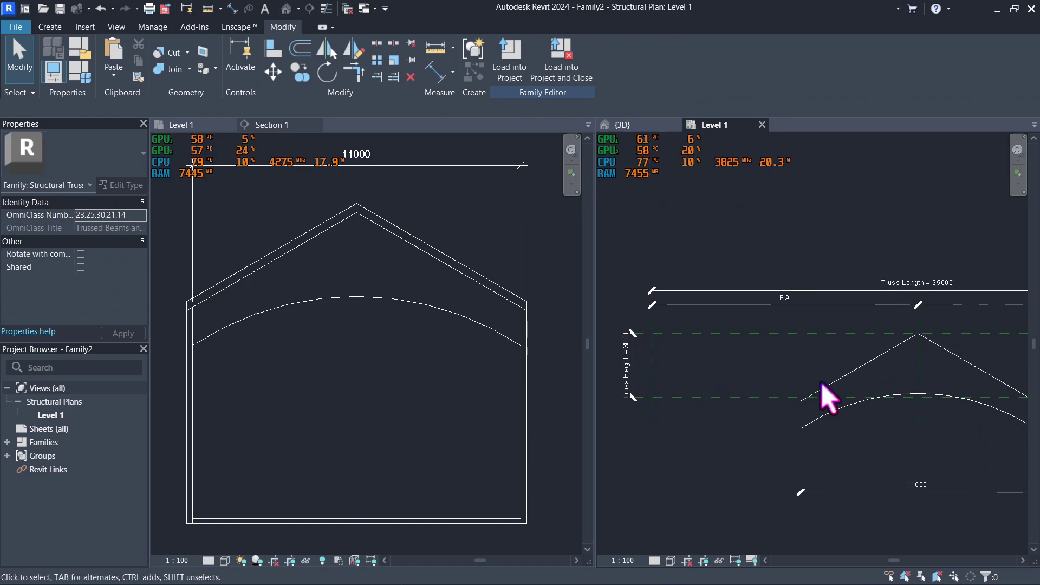
{"action": "left_click", "coordinate": [81, 71]}
{"action": "left_click_drag", "start_coordinate": [680, 284], "coordinate": [680, 395]}
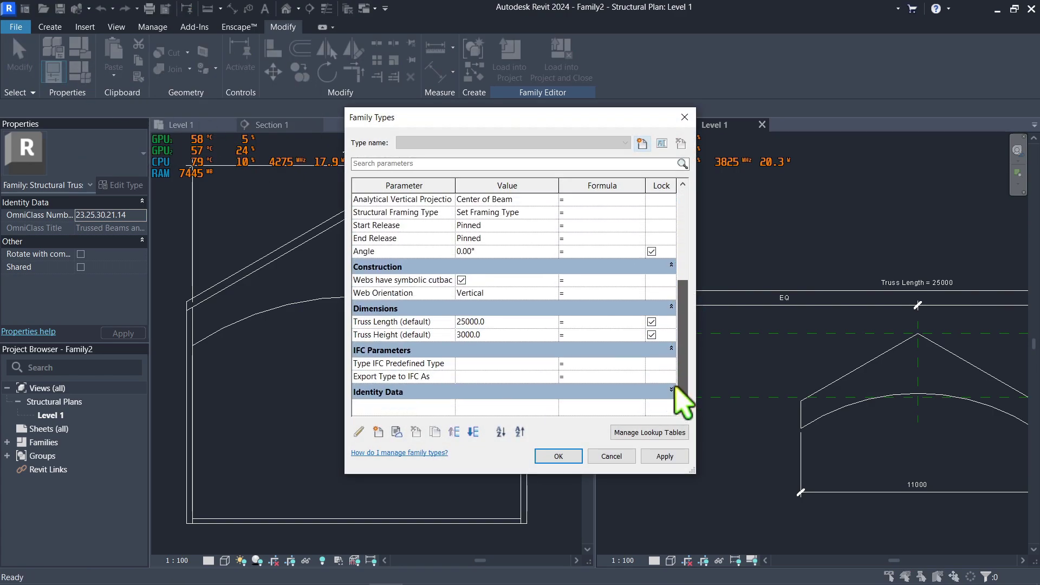
{"action": "left_click", "coordinate": [508, 323]}
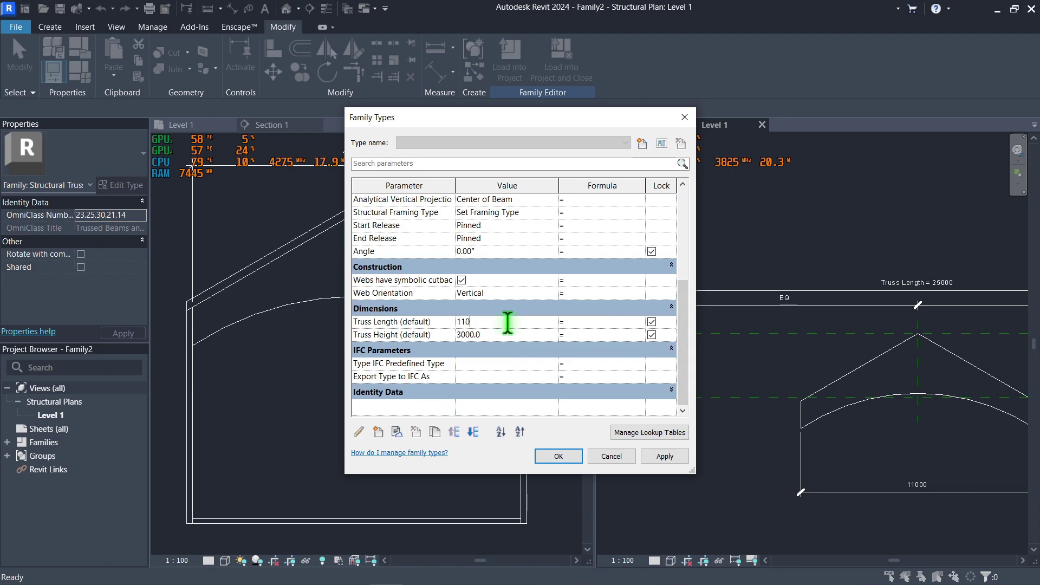
{"action": "left_click", "coordinate": [568, 459]}
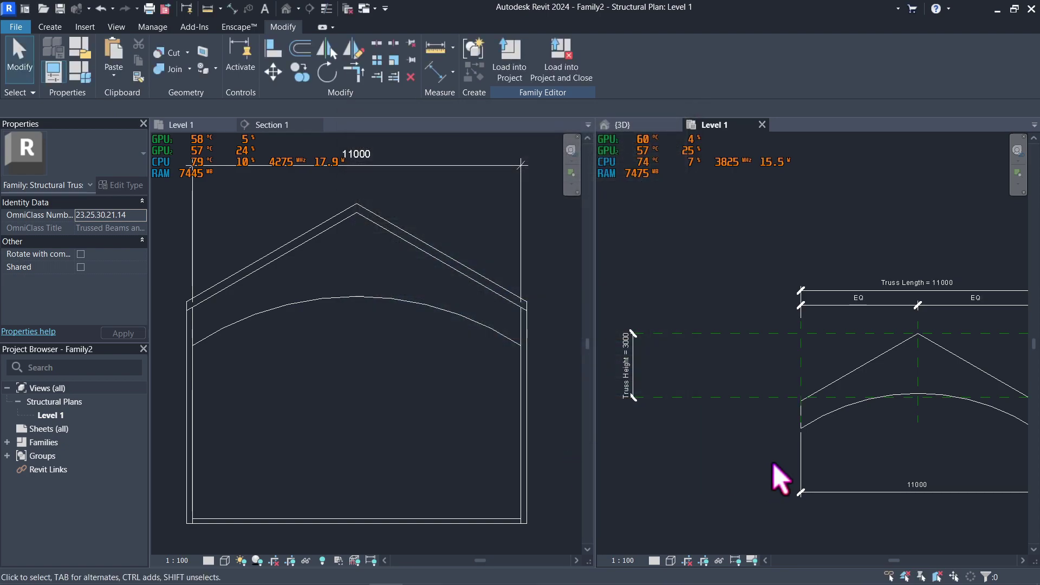
{"action": "middle_click_drag", "start_coordinate": [810, 450], "coordinate": [786, 461]}
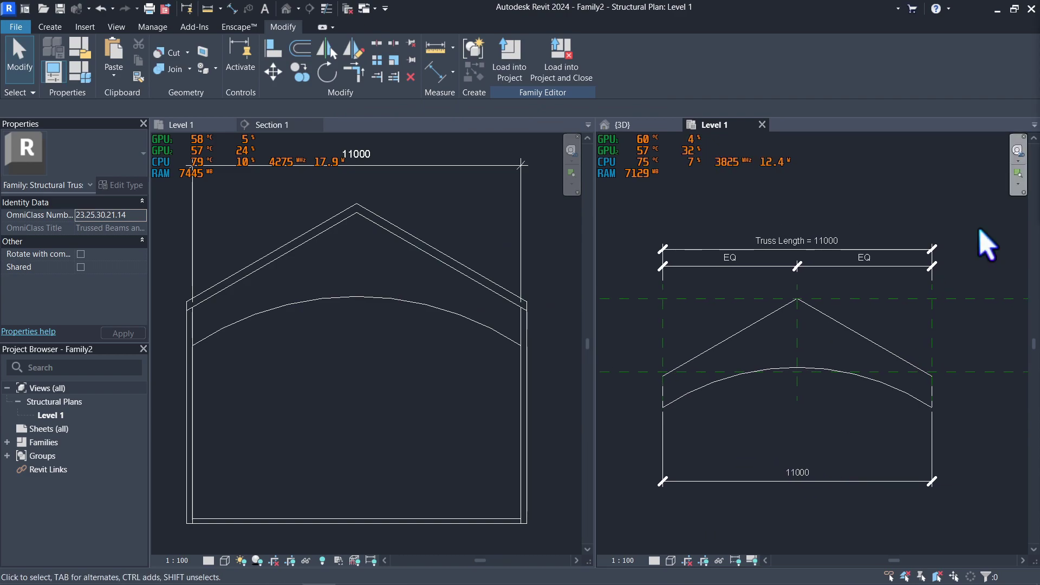
- Pick the left sloped reference line as the top chord and the arc as the bottom chord
{"action": "left_click", "coordinate": [47, 26]}
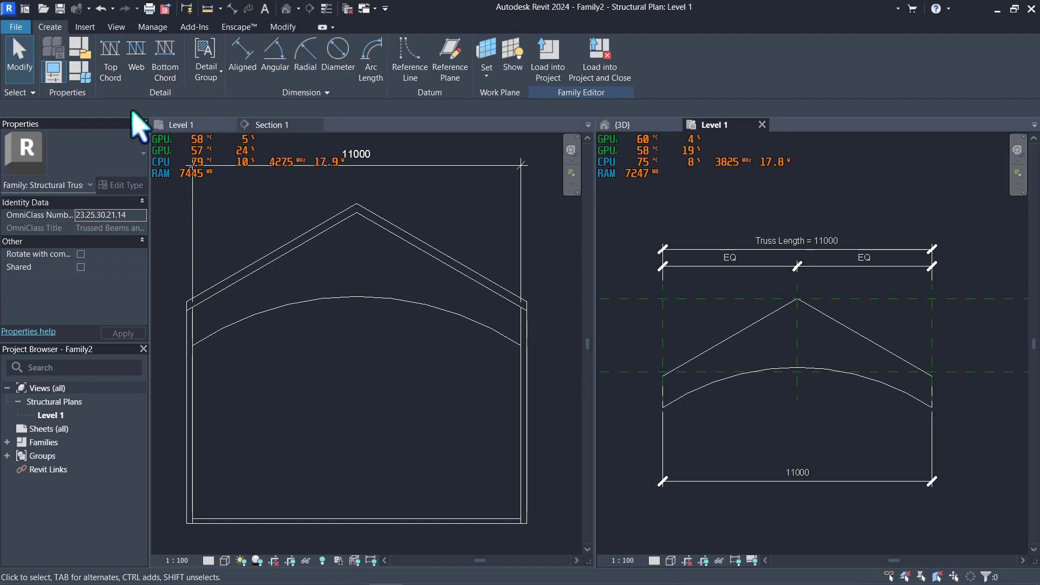
{"action": "left_click", "coordinate": [110, 71]}
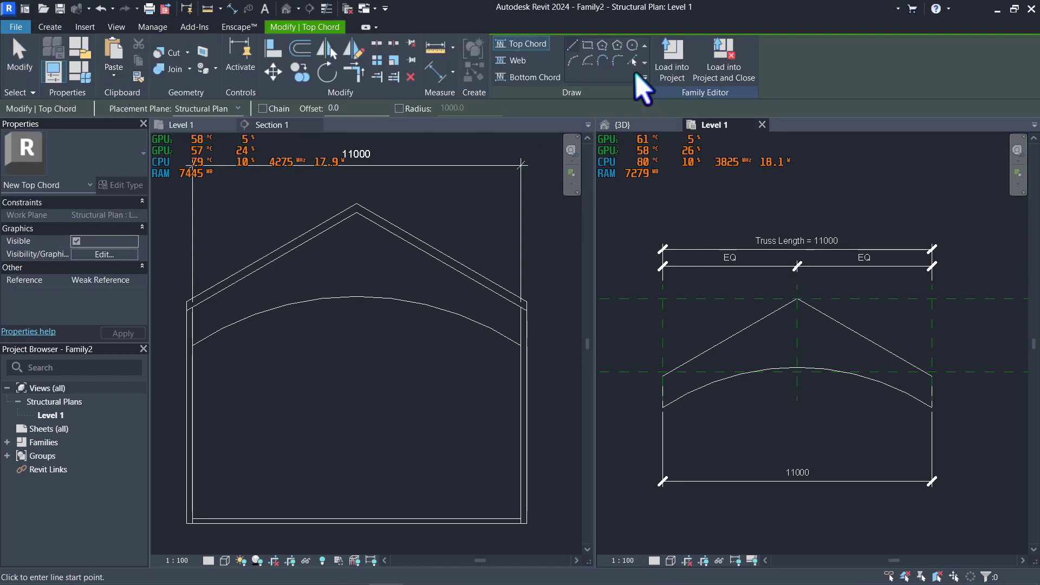
{"action": "left_click", "coordinate": [631, 61]}
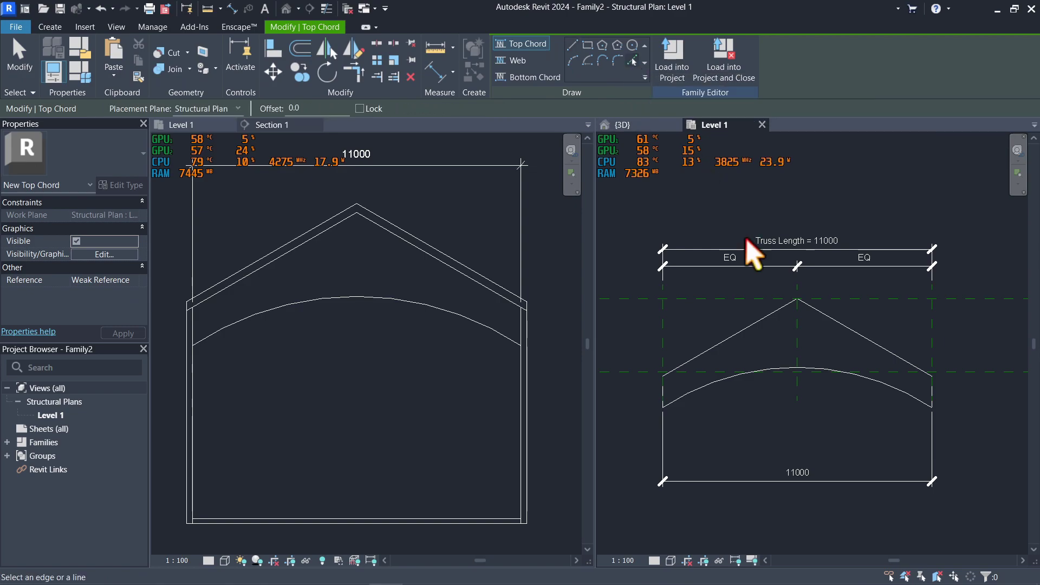
{"action": "left_click", "coordinate": [752, 324]}
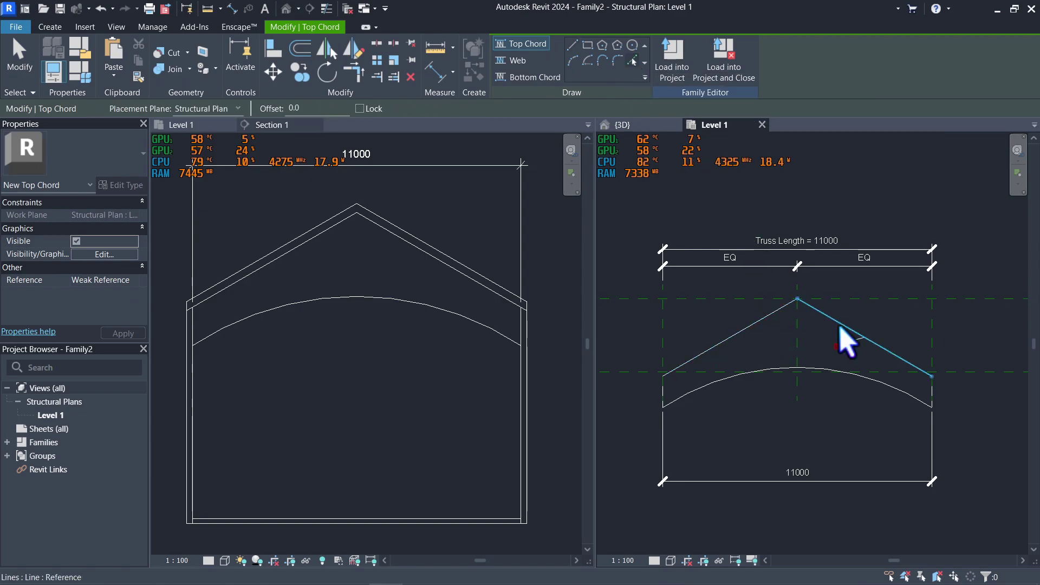
{"action": "left_click", "coordinate": [536, 78]}
{"action": "left_click", "coordinate": [633, 62]}
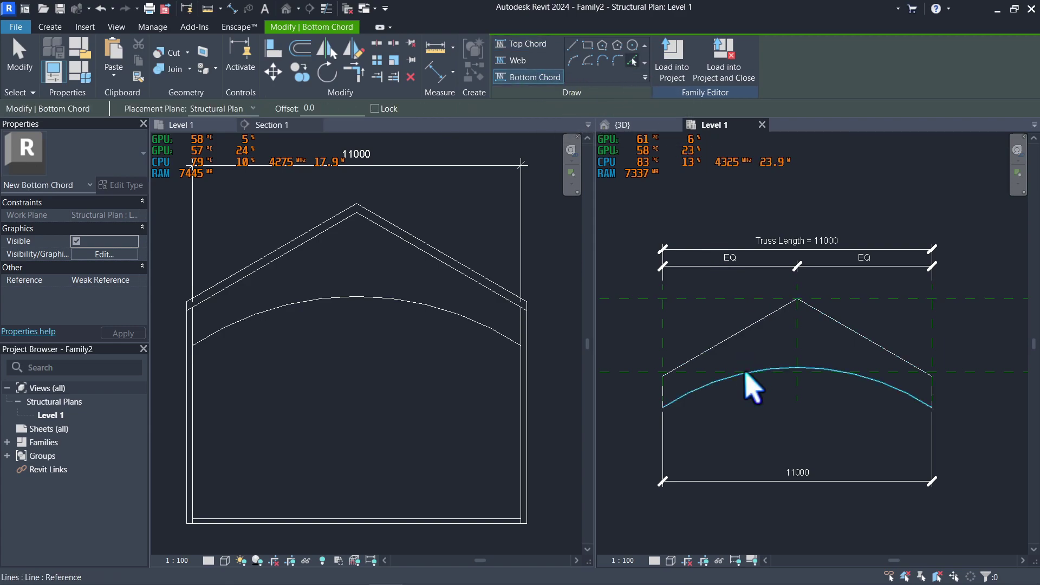
{"action": "left_click", "coordinate": [746, 373]}
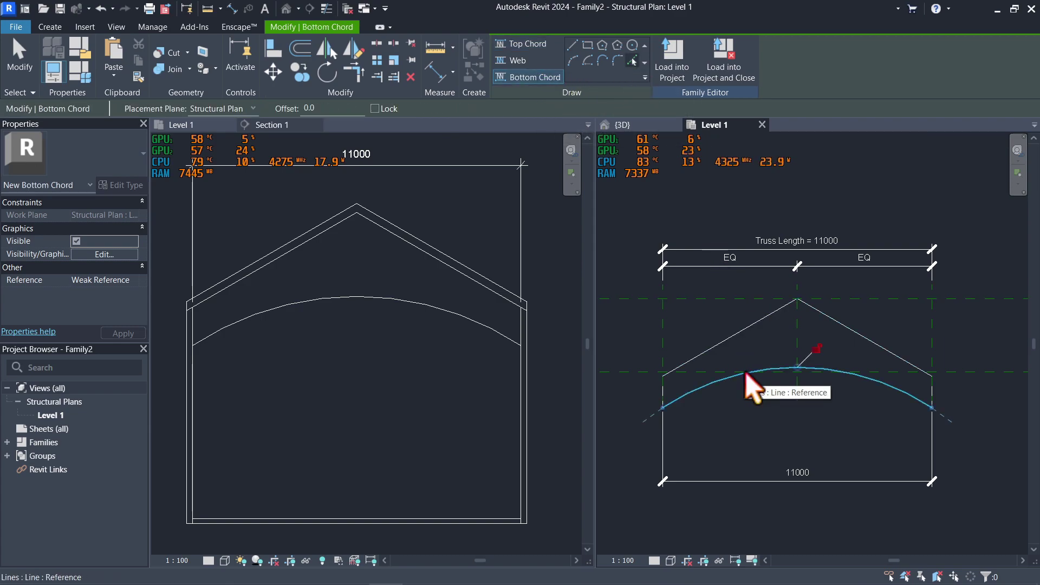
- Draw the centre vertical web from the apex to the bottom chord, plus both end vertical webs
{"action": "left_click", "coordinate": [514, 60]}
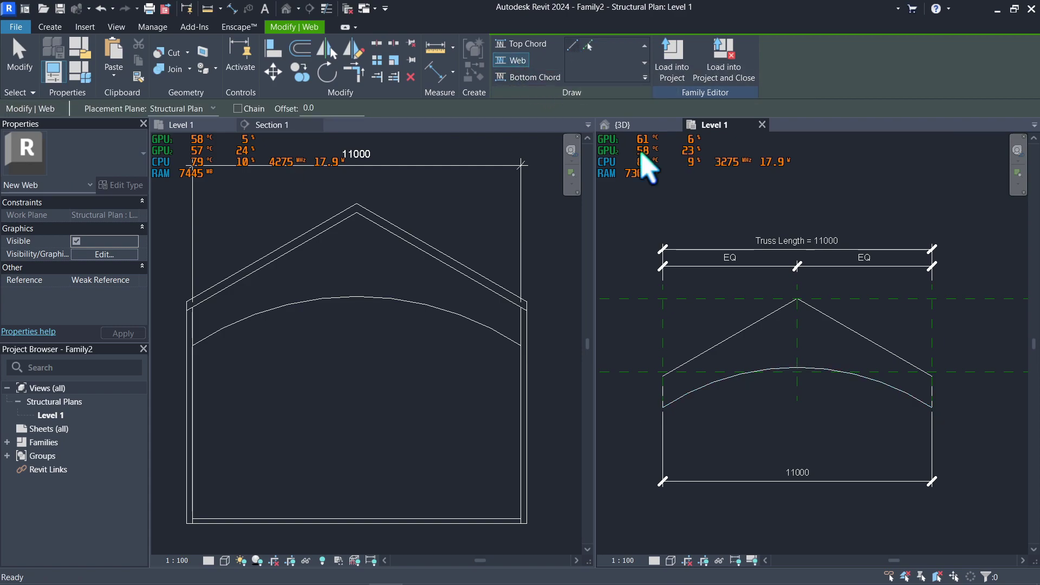
{"action": "left_click", "coordinate": [797, 299]}
{"action": "scroll", "coordinate": [796, 349], "scroll_direction": "up", "scroll_amount": 3}
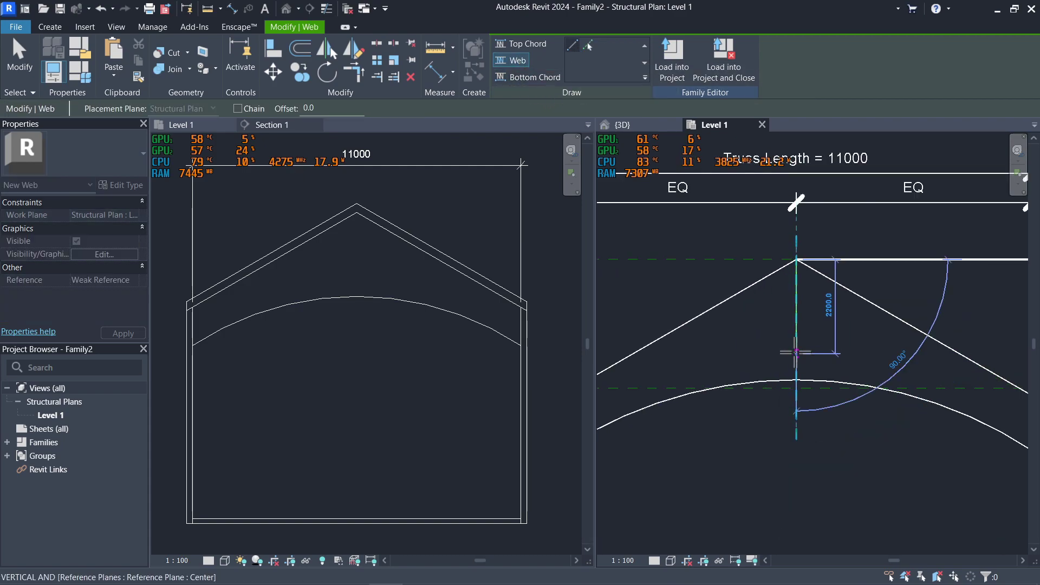
{"action": "left_click", "coordinate": [796, 381]}
{"action": "scroll", "coordinate": [761, 453], "scroll_direction": "up", "scroll_amount": 5}
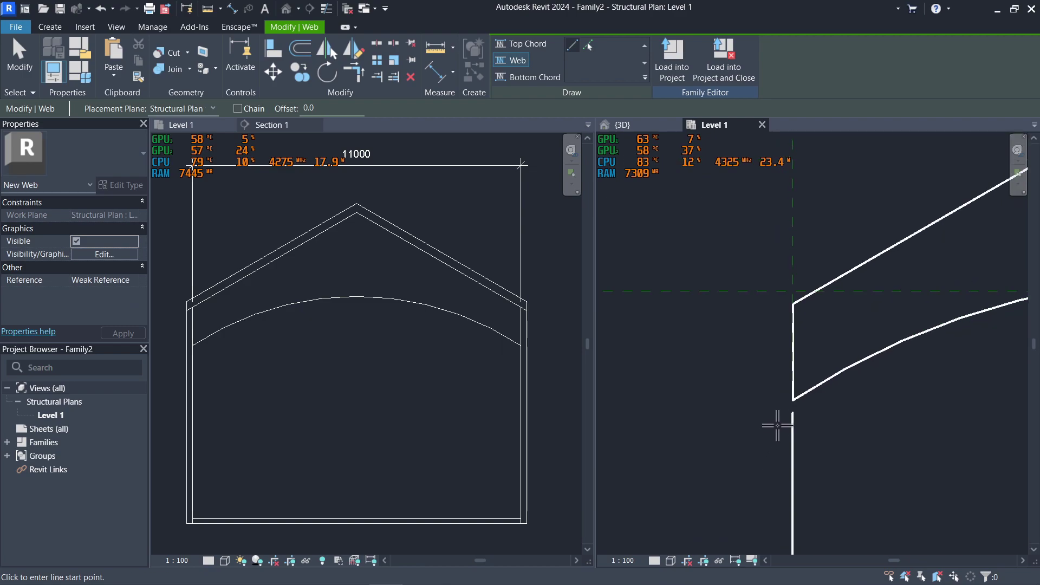
{"action": "left_click", "coordinate": [792, 400]}
{"action": "left_click", "coordinate": [793, 304]}
{"action": "scroll", "coordinate": [903, 381], "scroll_direction": "down", "scroll_amount": 5}
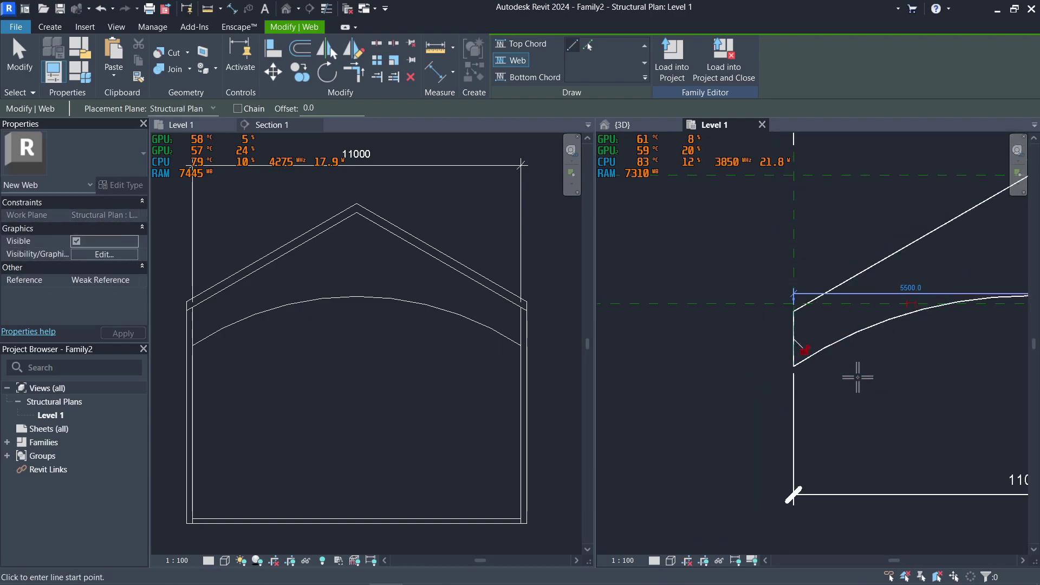
{"action": "scroll", "coordinate": [734, 423], "scroll_direction": "up", "scroll_amount": 5}
{"action": "left_click", "coordinate": [755, 389]}
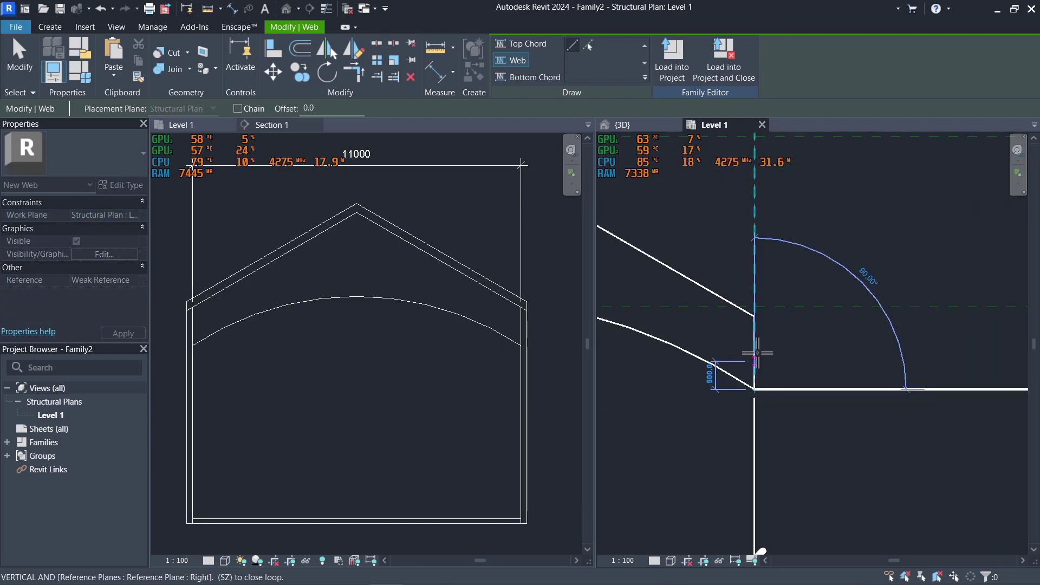
{"action": "left_click", "coordinate": [755, 316]}
{"action": "scroll", "coordinate": [708, 442], "scroll_direction": "down", "scroll_amount": 4}
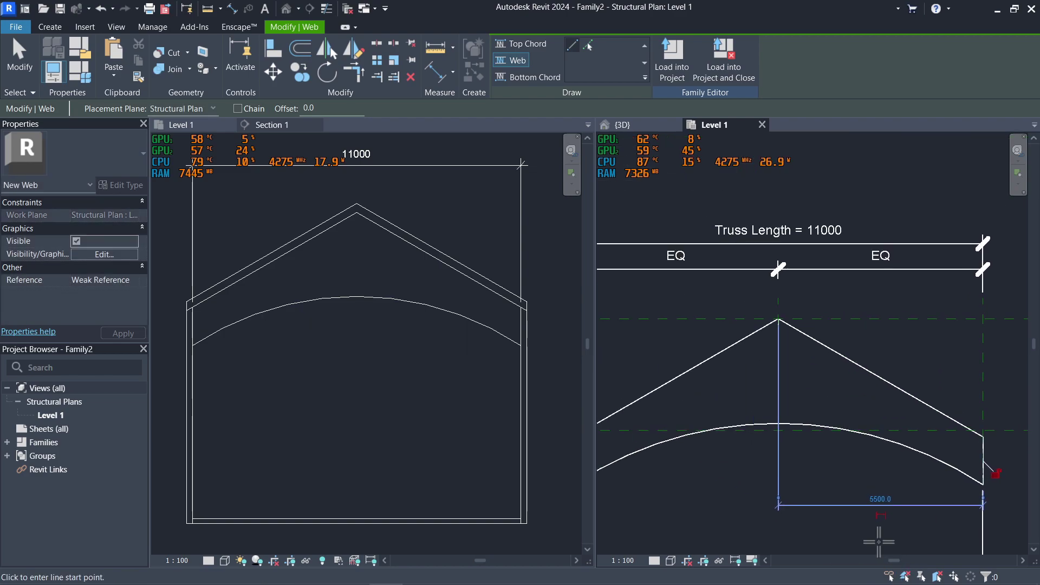
- Add an intermediate vertical web and two diagonal webs on the truss's right half
{"action": "left_click", "coordinate": [882, 379]}
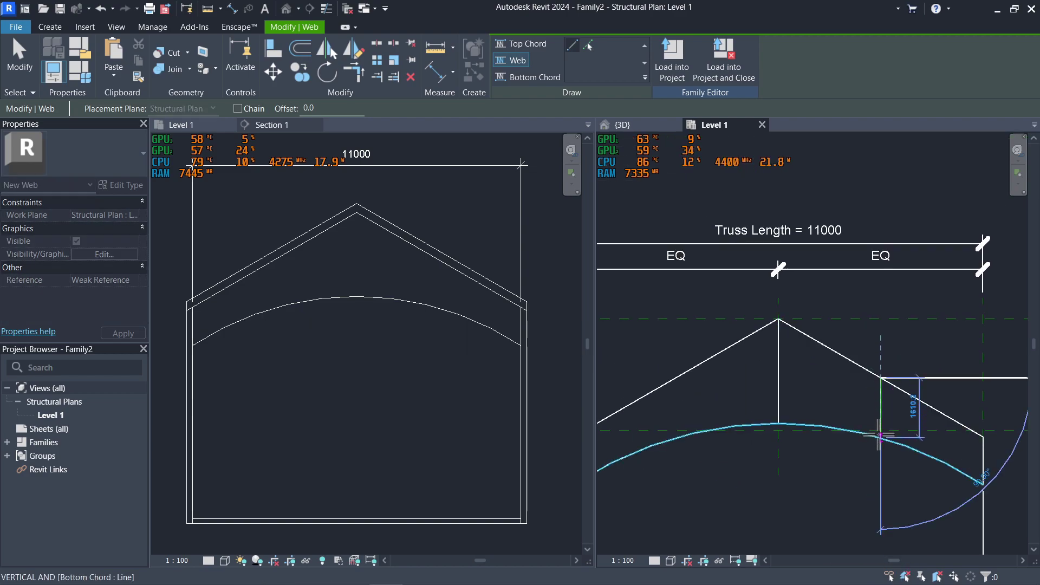
{"action": "left_click", "coordinate": [879, 435]}
{"action": "middle_click_drag", "start_coordinate": [918, 519], "coordinate": [860, 476]}
{"action": "left_click", "coordinate": [921, 443]}
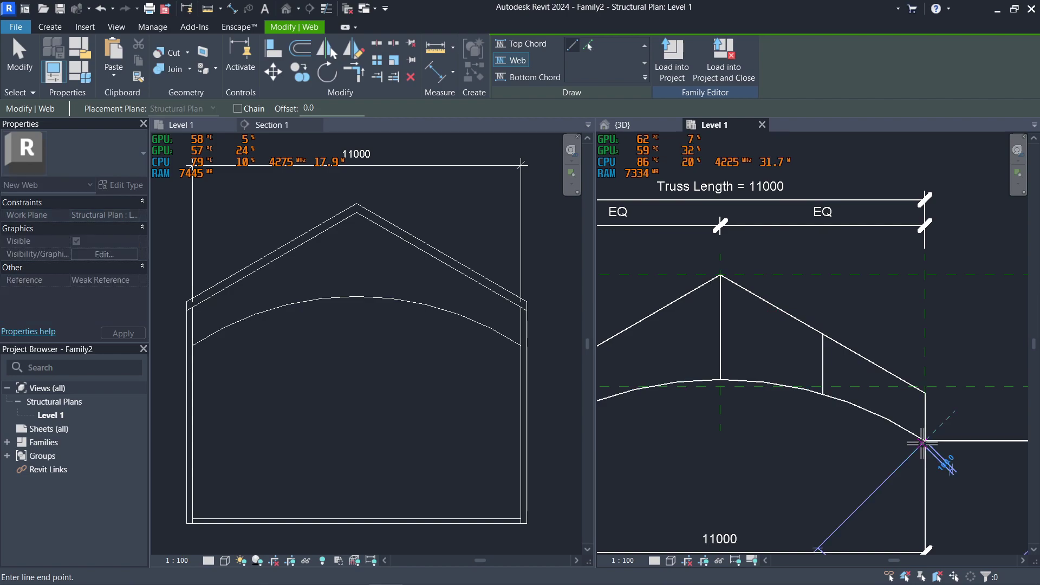
{"action": "scroll", "coordinate": [877, 431], "scroll_direction": "up", "scroll_amount": 2}
{"action": "middle_click_drag", "start_coordinate": [762, 456], "coordinate": [786, 469]}
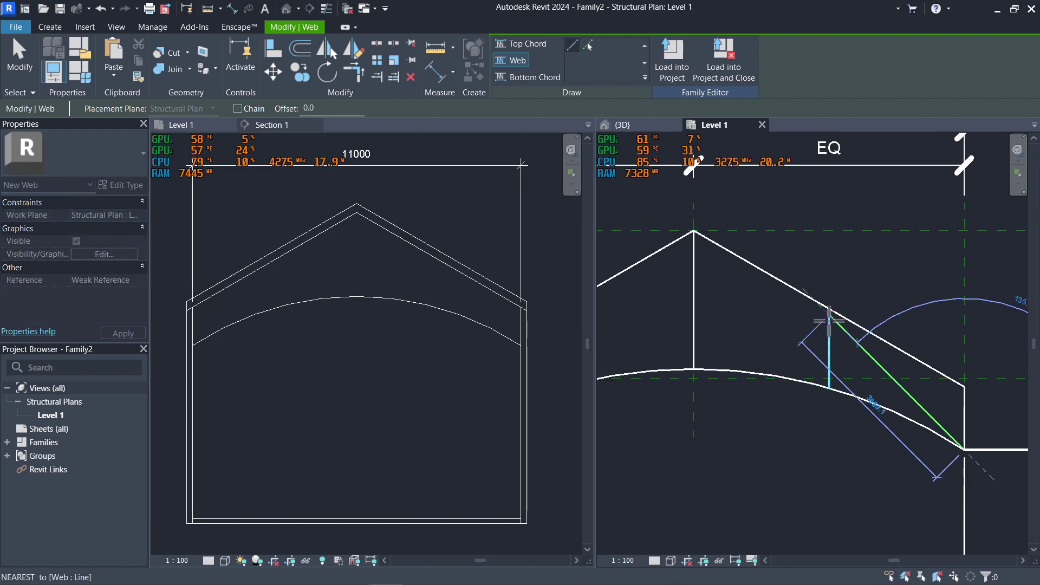
{"action": "scroll", "coordinate": [830, 308], "scroll_direction": "up", "scroll_amount": 3}
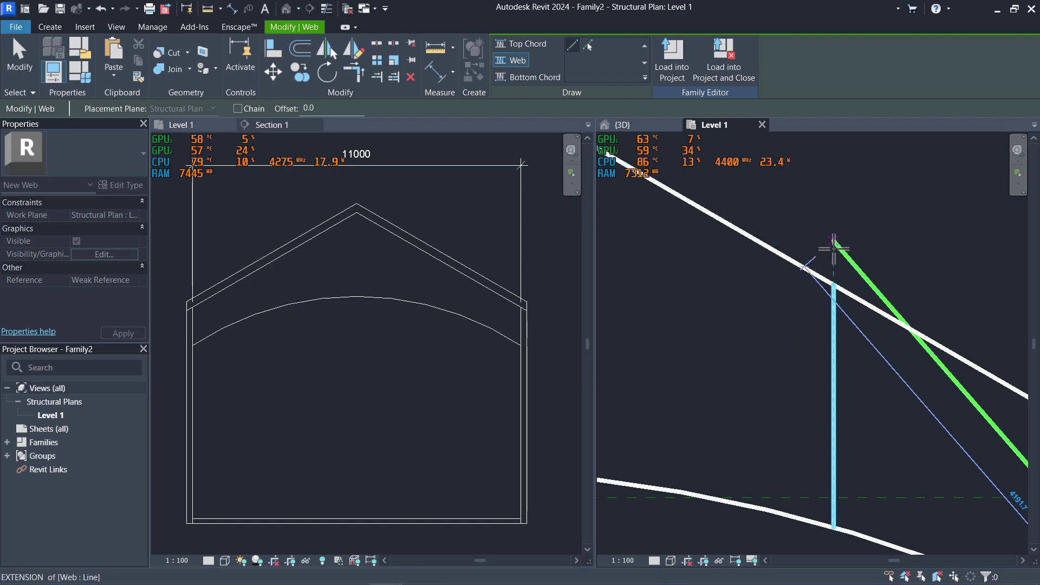
{"action": "left_click", "coordinate": [835, 284]}
{"action": "left_click", "coordinate": [836, 529]}
{"action": "scroll", "coordinate": [837, 527], "scroll_direction": "down", "scroll_amount": 2}
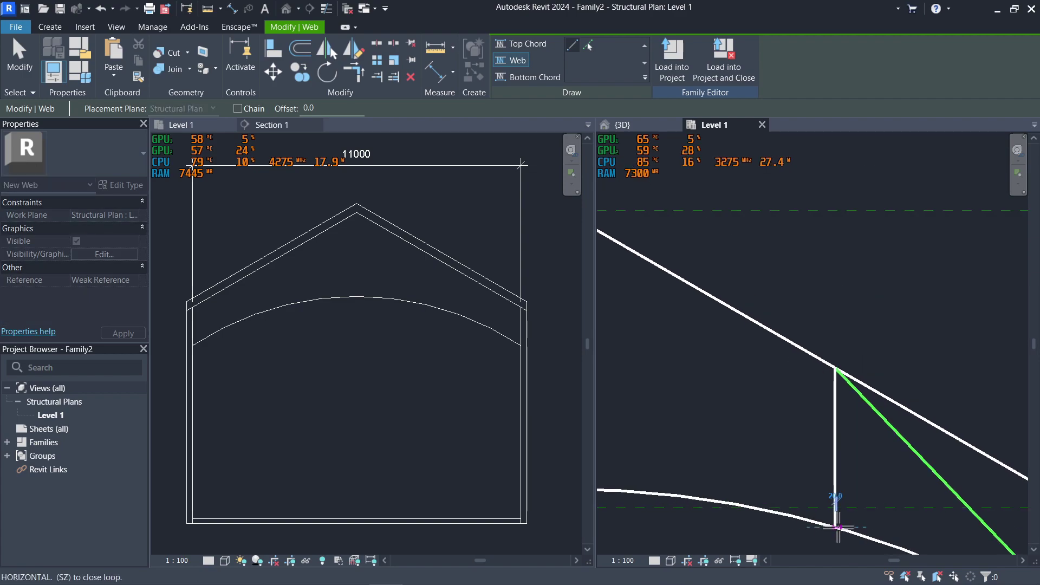
{"action": "scroll", "coordinate": [837, 527], "scroll_direction": "down", "scroll_amount": 3}
{"action": "middle_click_drag", "start_coordinate": [840, 401], "coordinate": [802, 295]}
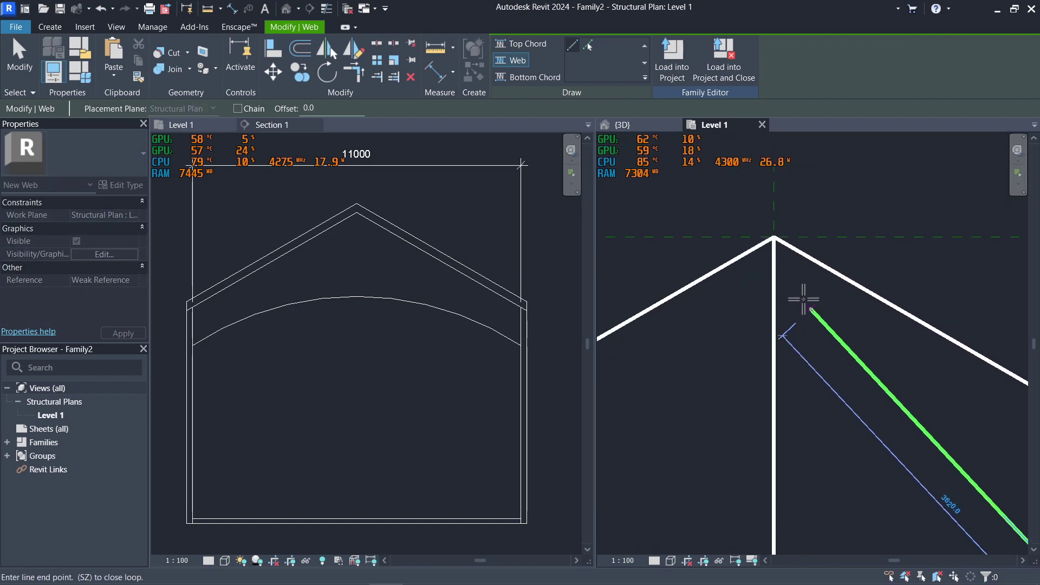
{"action": "left_click", "coordinate": [774, 238]}
{"action": "scroll", "coordinate": [773, 238], "scroll_direction": "down", "scroll_amount": 2}
{"action": "key", "text": "Escape"}
{"action": "key", "text": "Escape"}
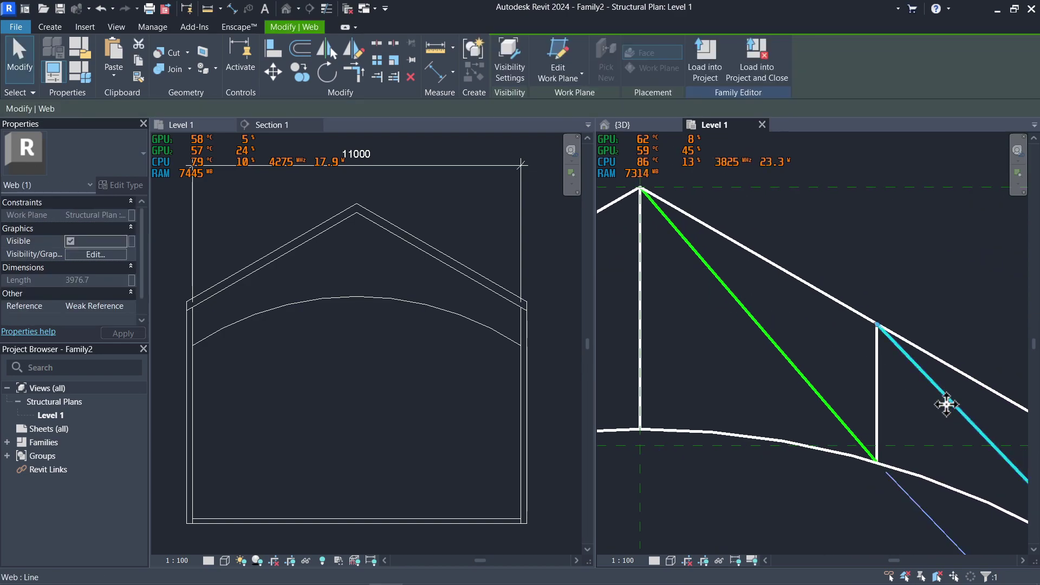
- Mirror the three right-side webs to the left half about an axis along the centre web
{"action": "left_click", "coordinate": [949, 412]}
{"action": "left_click_drag", "start_coordinate": [976, 379], "coordinate": [803, 395]}
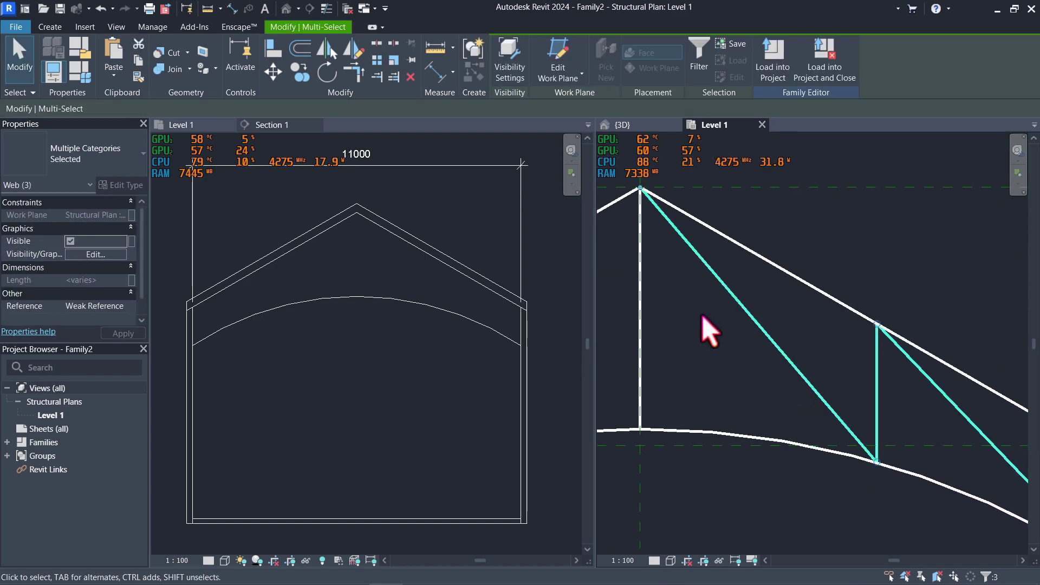
{"action": "middle_click_drag", "start_coordinate": [702, 317], "coordinate": [803, 319]}
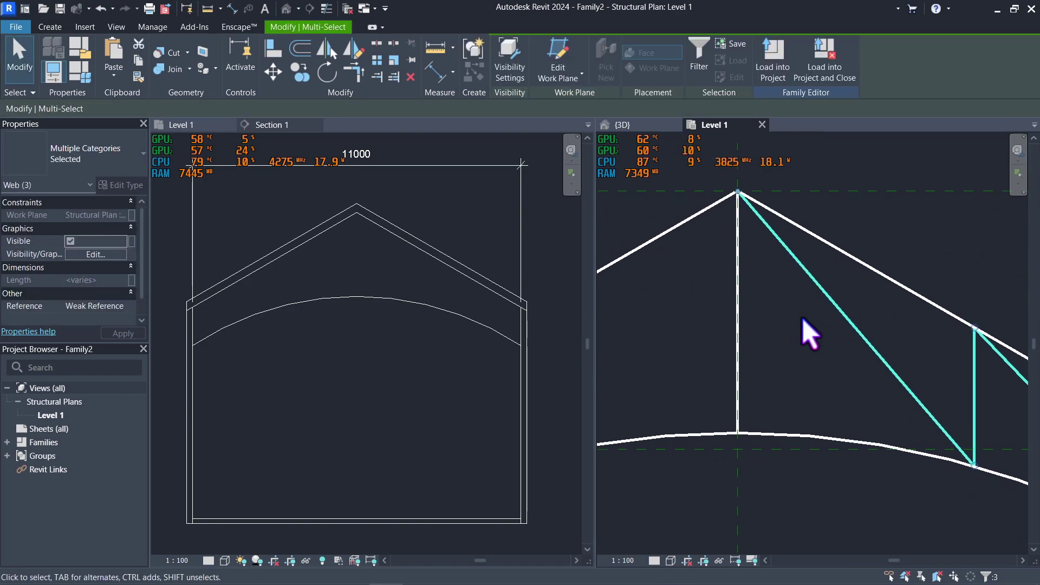
{"action": "left_click", "coordinate": [355, 57]}
{"action": "left_click", "coordinate": [738, 319]}
{"action": "left_click", "coordinate": [739, 287]}
{"action": "key", "text": "Escape"}
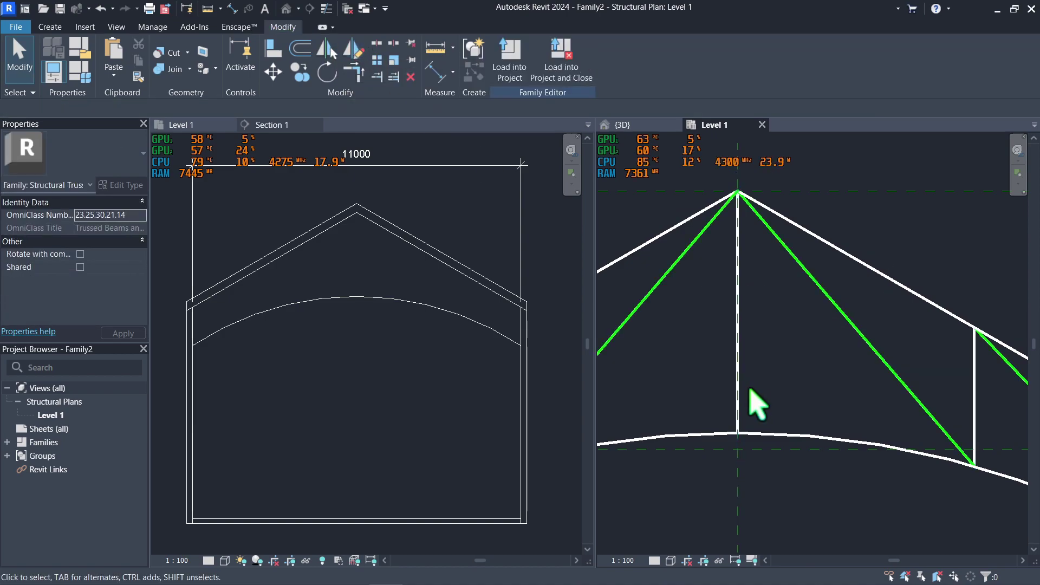
{"action": "scroll", "coordinate": [764, 384], "scroll_direction": "down", "scroll_amount": 5}
{"action": "scroll", "coordinate": [807, 390], "scroll_direction": "up", "scroll_amount": 4}
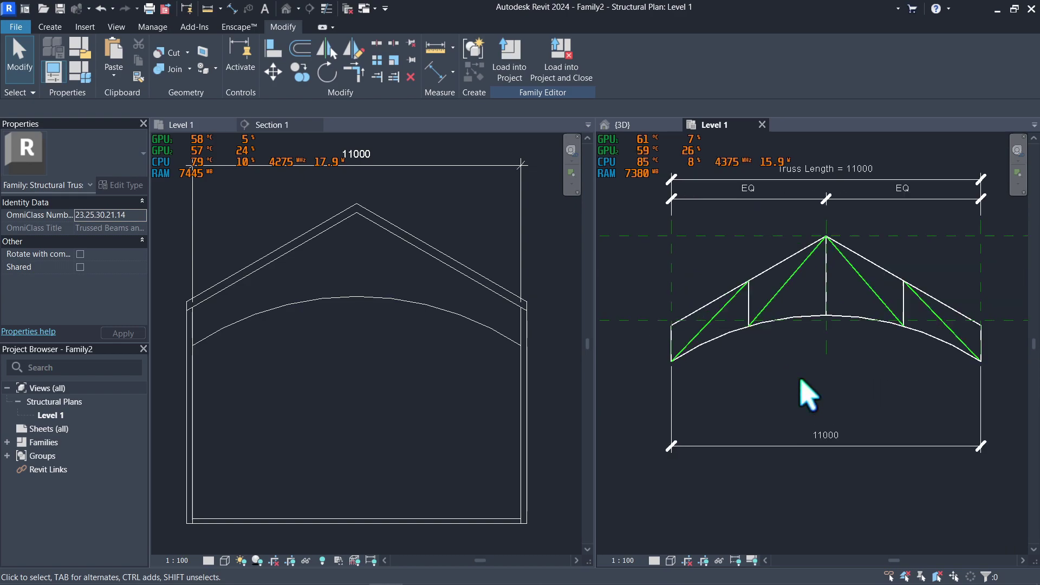
- Load Family2 into the Roof Truss project, overwriting the existing version, then open Section 1
{"action": "middle_click_drag", "start_coordinate": [928, 379], "coordinate": [793, 419]}
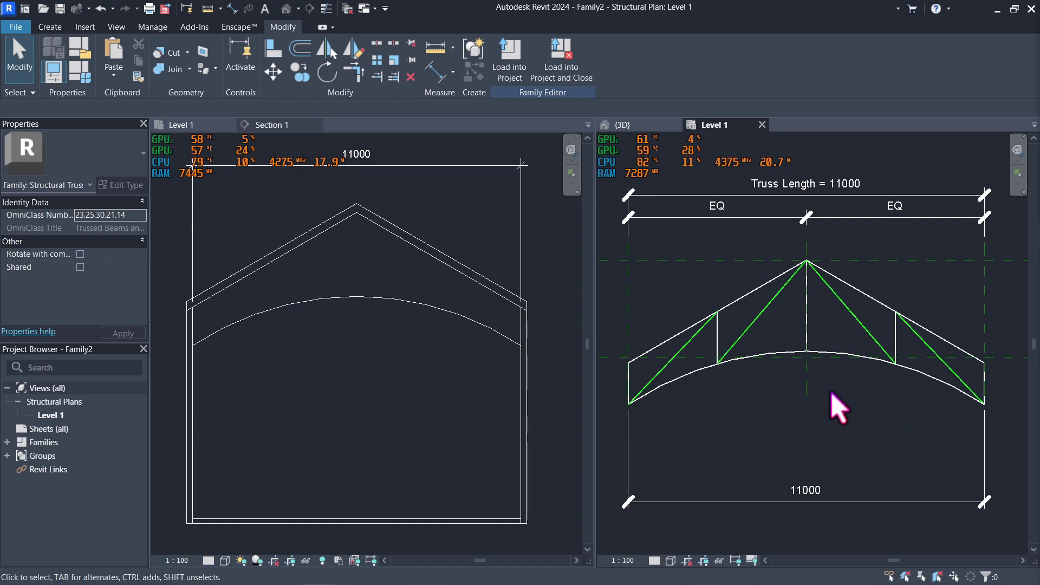
{"action": "left_click", "coordinate": [512, 57]}
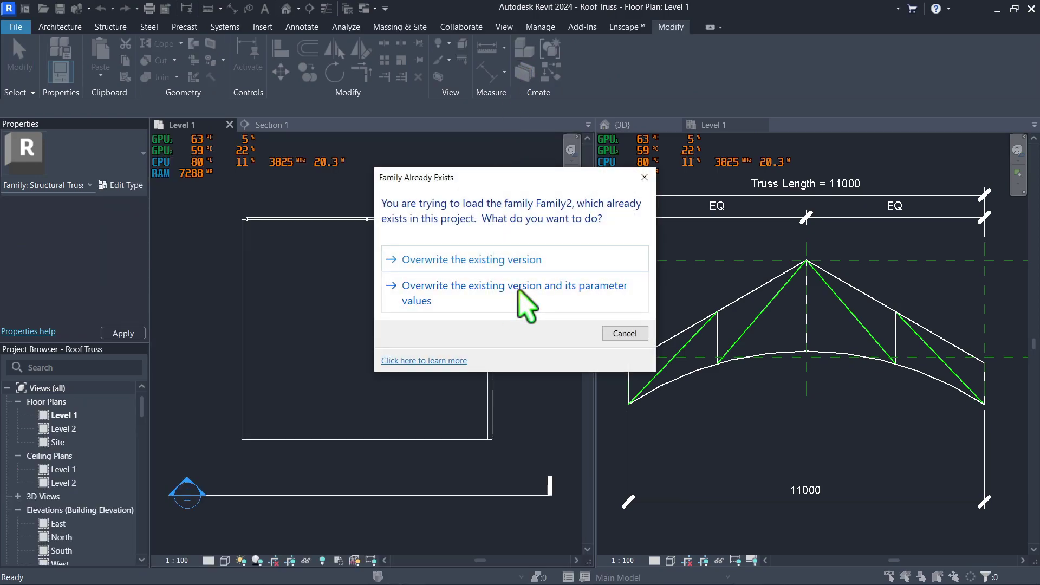
{"action": "left_click", "coordinate": [519, 292]}
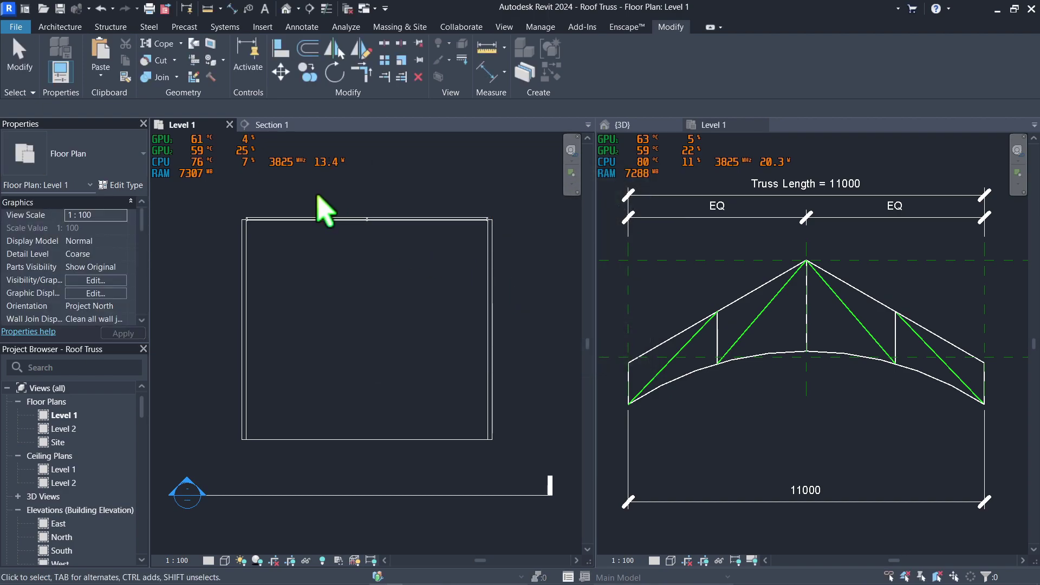
{"action": "left_click", "coordinate": [282, 125]}
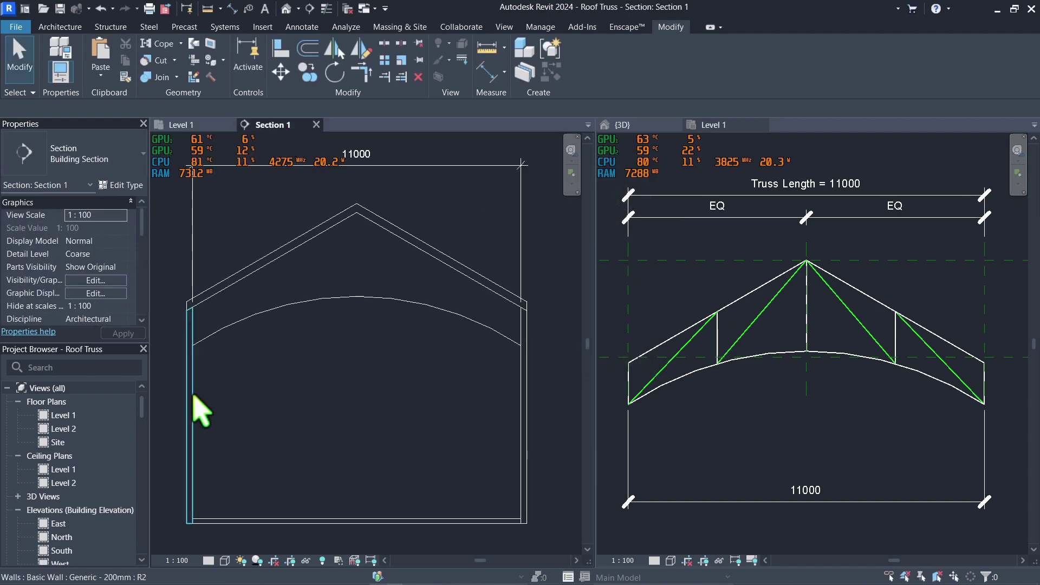
- Start a truss and pick the wall as its placement work plane
{"action": "left_click", "coordinate": [111, 27]}
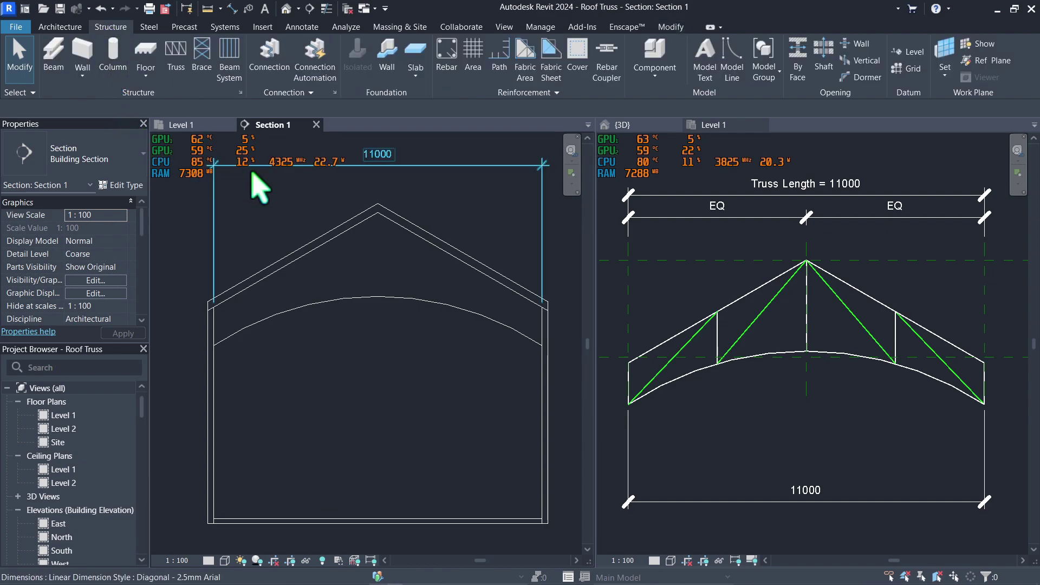
{"action": "left_click", "coordinate": [184, 73]}
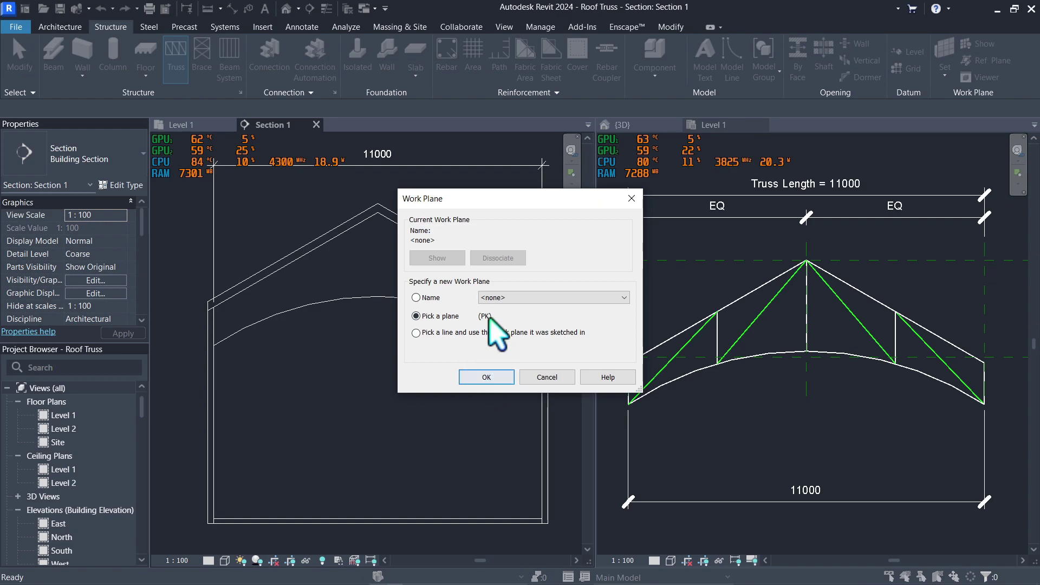
{"action": "left_click", "coordinate": [485, 378]}
{"action": "left_click", "coordinate": [200, 362]}
{"action": "scroll", "coordinate": [214, 369], "scroll_direction": "up", "scroll_amount": 5}
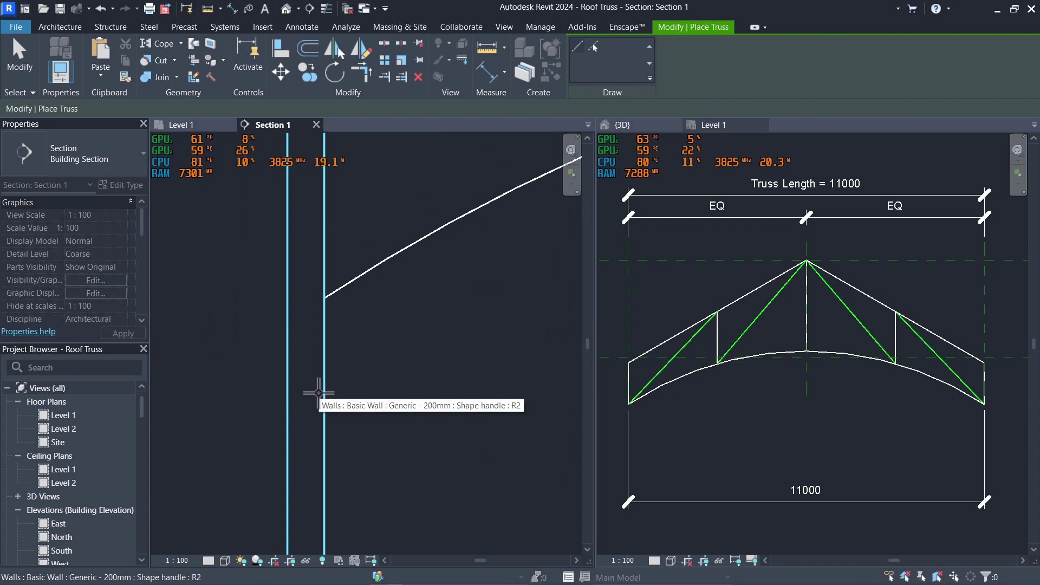
{"action": "left_click", "coordinate": [318, 392]}
{"action": "scroll", "coordinate": [372, 399], "scroll_direction": "down", "scroll_amount": 5}
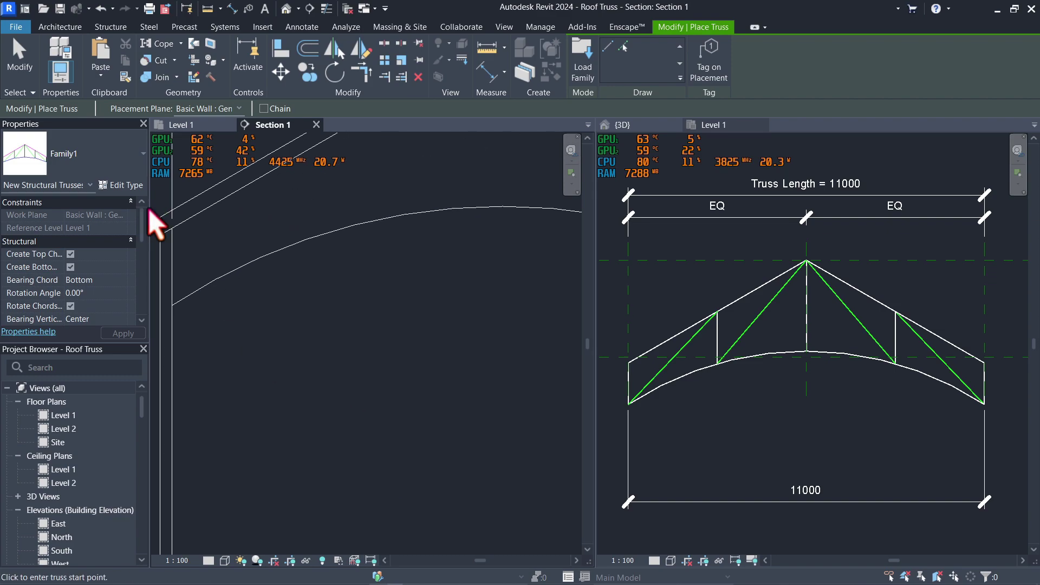
- Choose the Family2 truss type and place it from the left wall to the right wall
{"action": "left_click", "coordinate": [51, 184]}
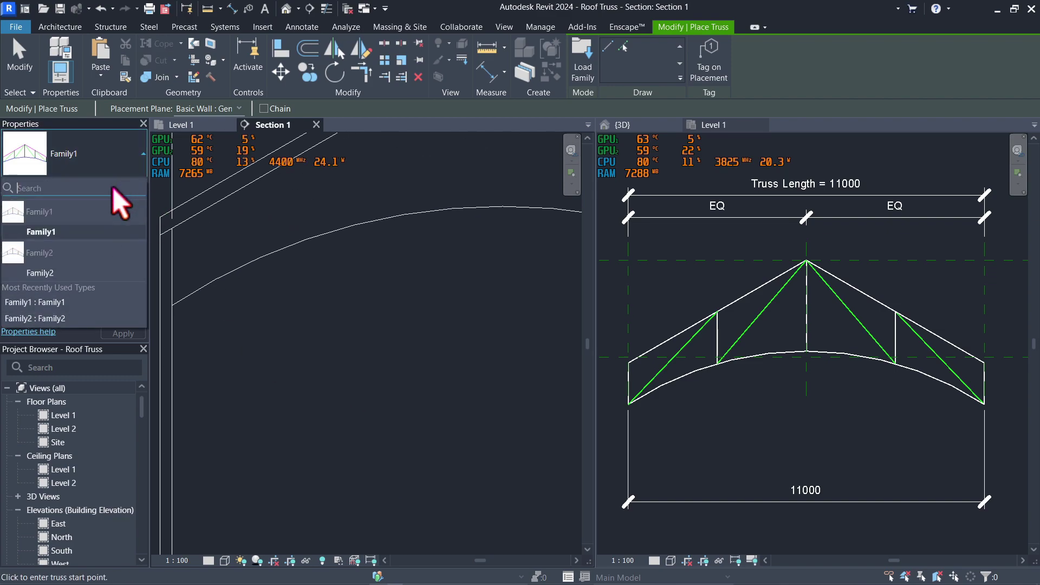
{"action": "left_click", "coordinate": [75, 273]}
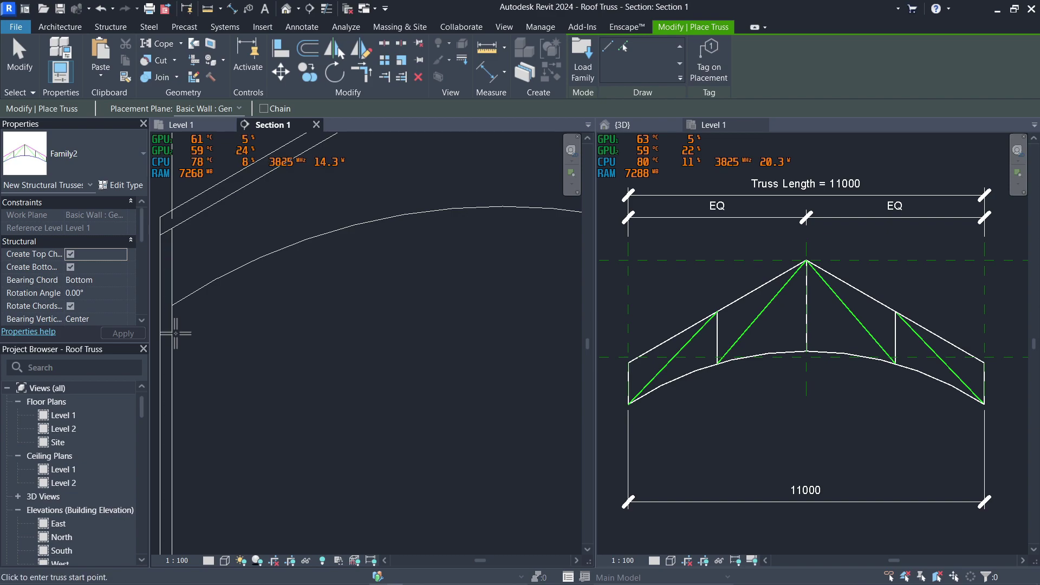
{"action": "scroll", "coordinate": [175, 333], "scroll_direction": "up", "scroll_amount": 1}
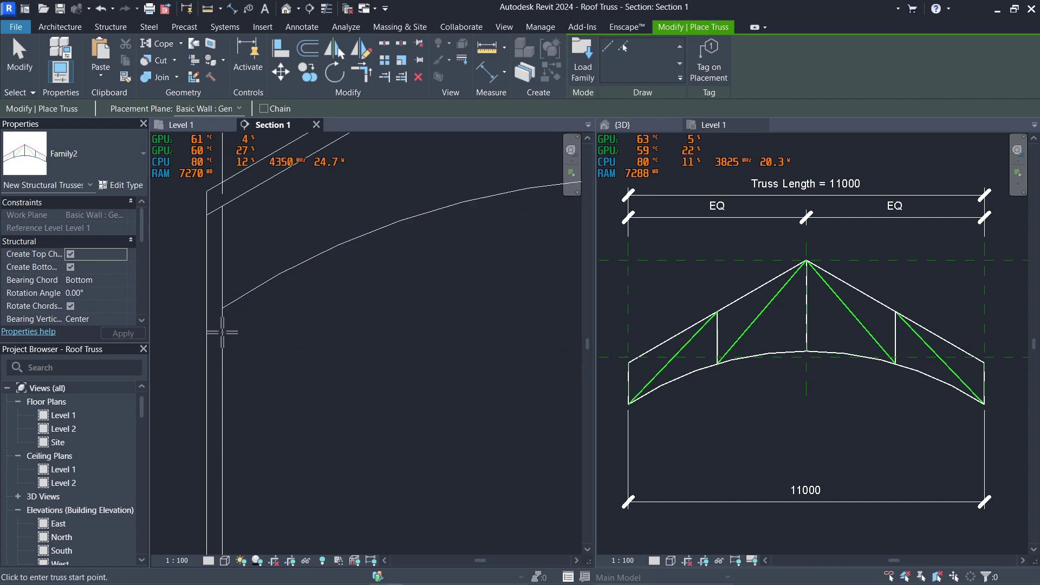
{"action": "scroll", "coordinate": [212, 342], "scroll_direction": "up", "scroll_amount": 2}
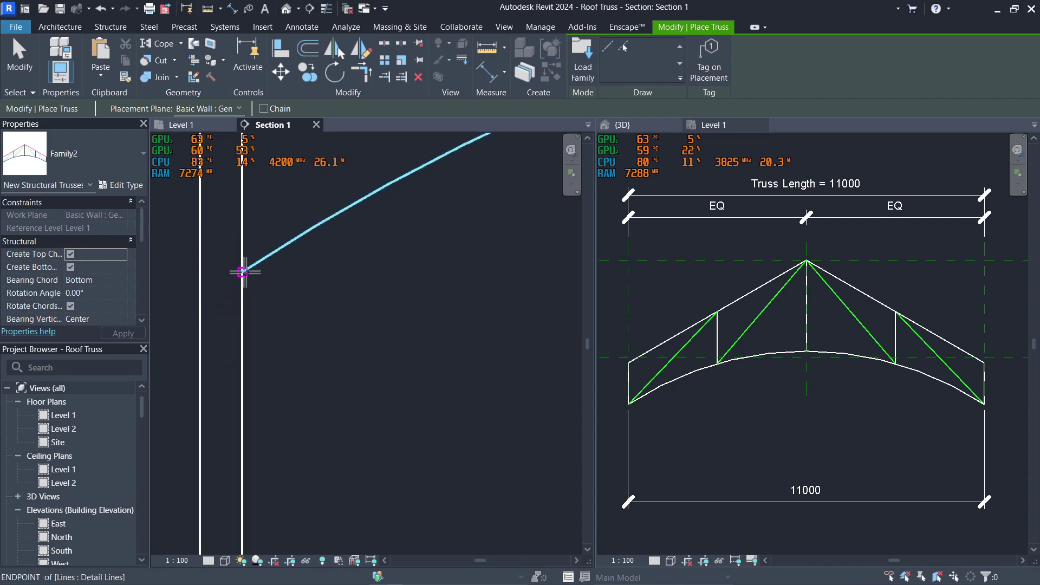
{"action": "left_click", "coordinate": [242, 272]}
{"action": "scroll", "coordinate": [325, 407], "scroll_direction": "down", "scroll_amount": 2}
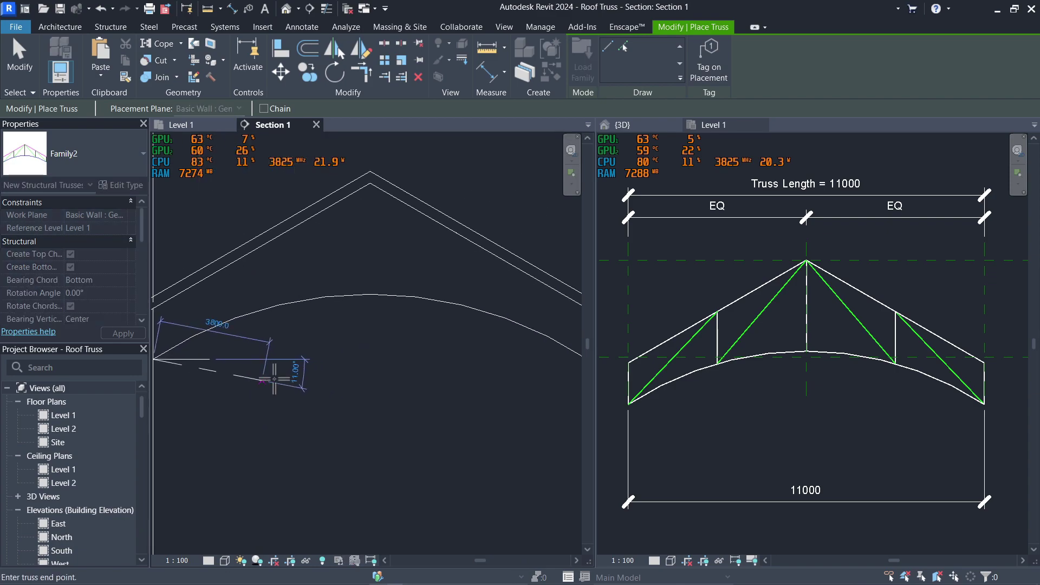
{"action": "scroll", "coordinate": [309, 339], "scroll_direction": "up", "scroll_amount": 3}
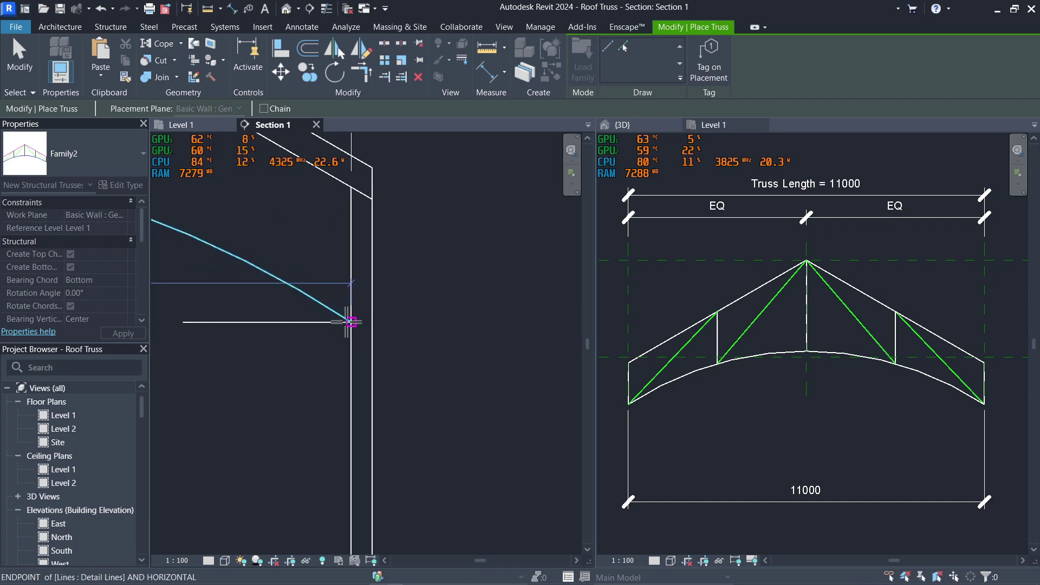
{"action": "left_click", "coordinate": [348, 321]}
{"action": "scroll", "coordinate": [325, 379], "scroll_direction": "down", "scroll_amount": 2}
{"action": "middle_click_drag", "start_coordinate": [334, 440], "coordinate": [428, 500]}
{"action": "scroll", "coordinate": [428, 500], "scroll_direction": "down", "scroll_amount": 2}
{"action": "middle_click_drag", "start_coordinate": [457, 446], "coordinate": [332, 421]}
{"action": "key", "text": "Escape"}
{"action": "key", "text": "Escape"}
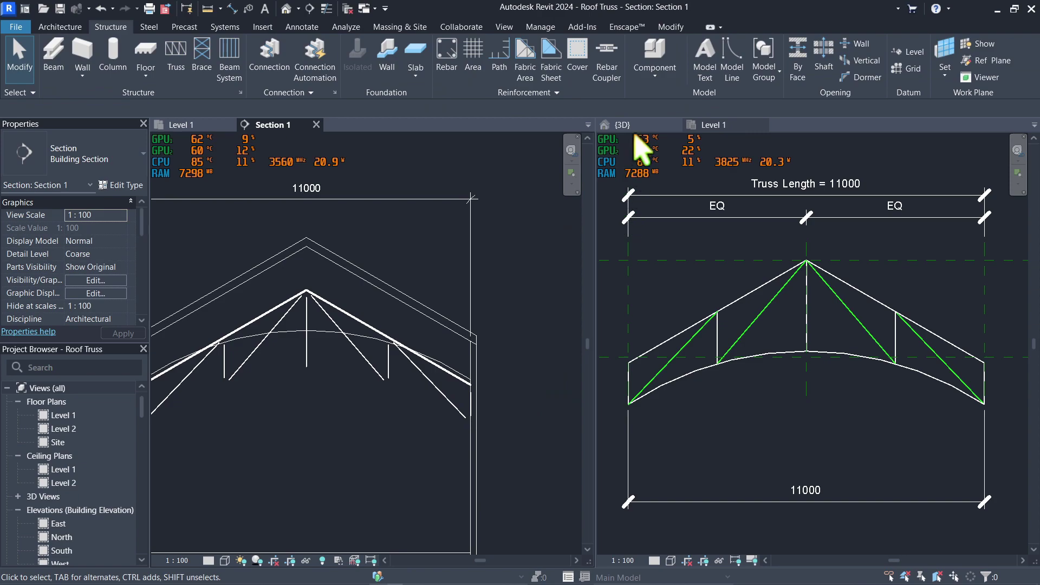
- Orbit the {3D} view to inspect the new truss under the roof, then select the Family2 truss
{"action": "left_click", "coordinate": [645, 142]}
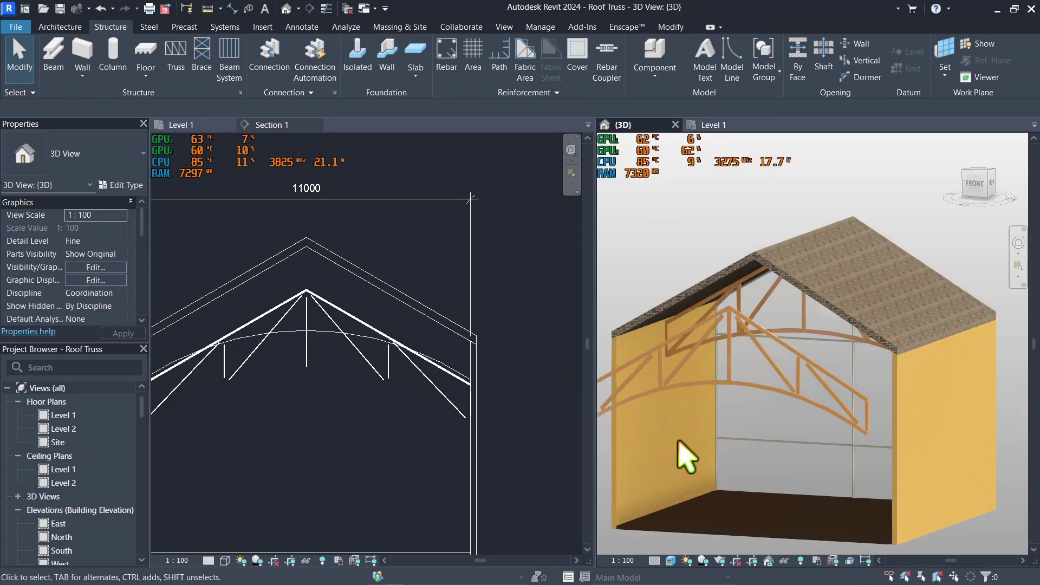
{"action": "middle_click_drag", "start_coordinate": [710, 469], "coordinate": [739, 423], "text": "shift"}
{"action": "left_click", "coordinate": [840, 320]}
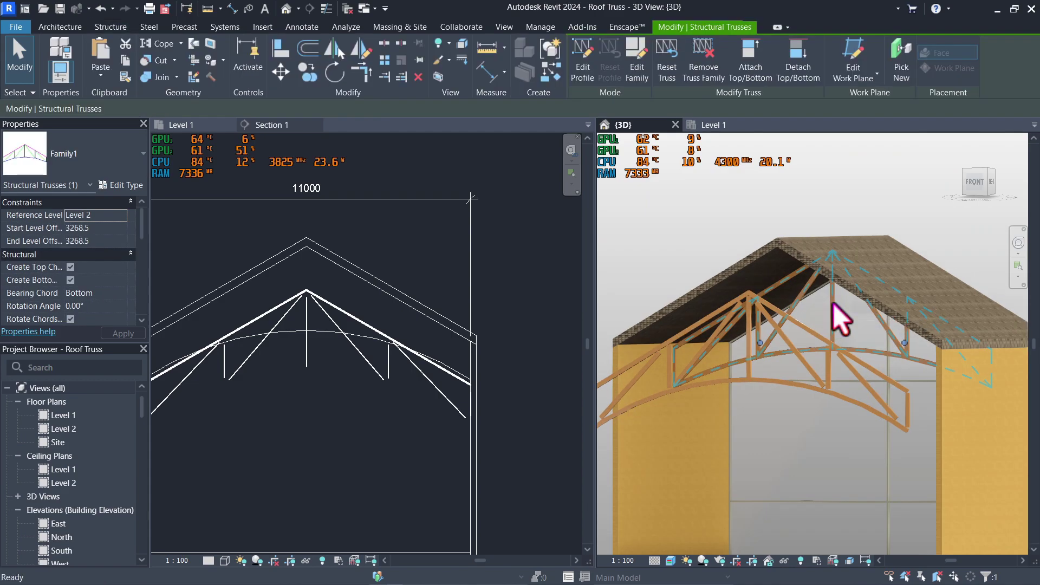
{"action": "key", "text": "Escape"}
{"action": "middle_click_drag", "start_coordinate": [841, 316], "coordinate": [726, 217], "text": "shift"}
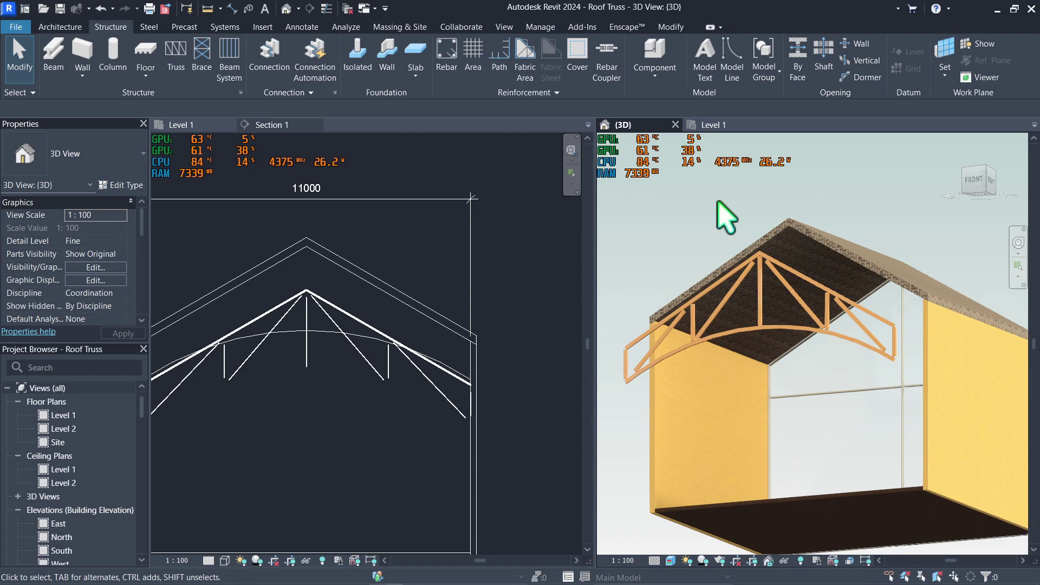
{"action": "scroll", "coordinate": [699, 285], "scroll_direction": "up", "scroll_amount": 8}
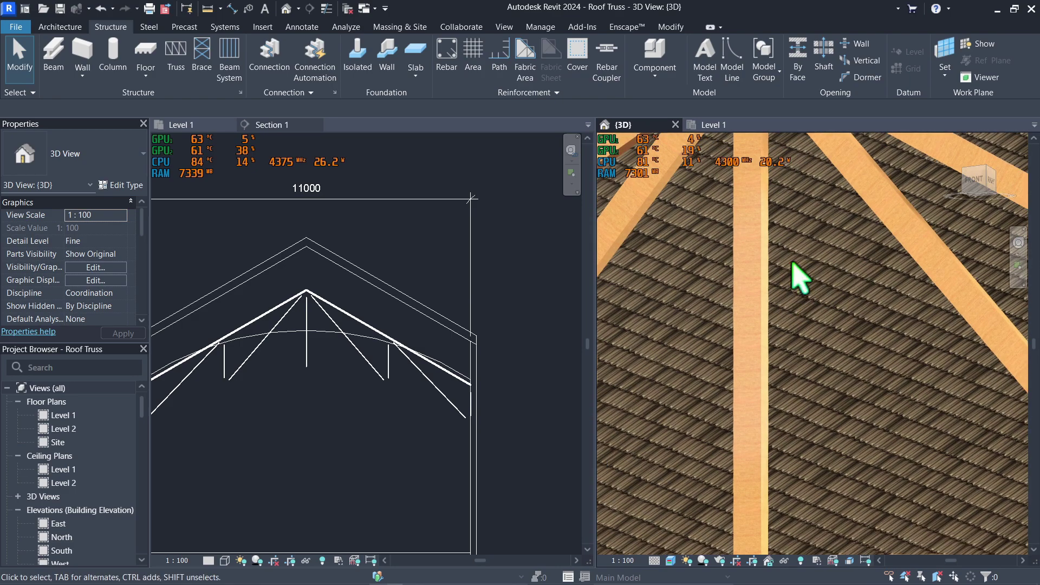
{"action": "scroll", "coordinate": [801, 279], "scroll_direction": "down", "scroll_amount": 6}
{"action": "middle_click_drag", "start_coordinate": [785, 309], "coordinate": [836, 234], "text": "shift"}
{"action": "left_click", "coordinate": [835, 333]}
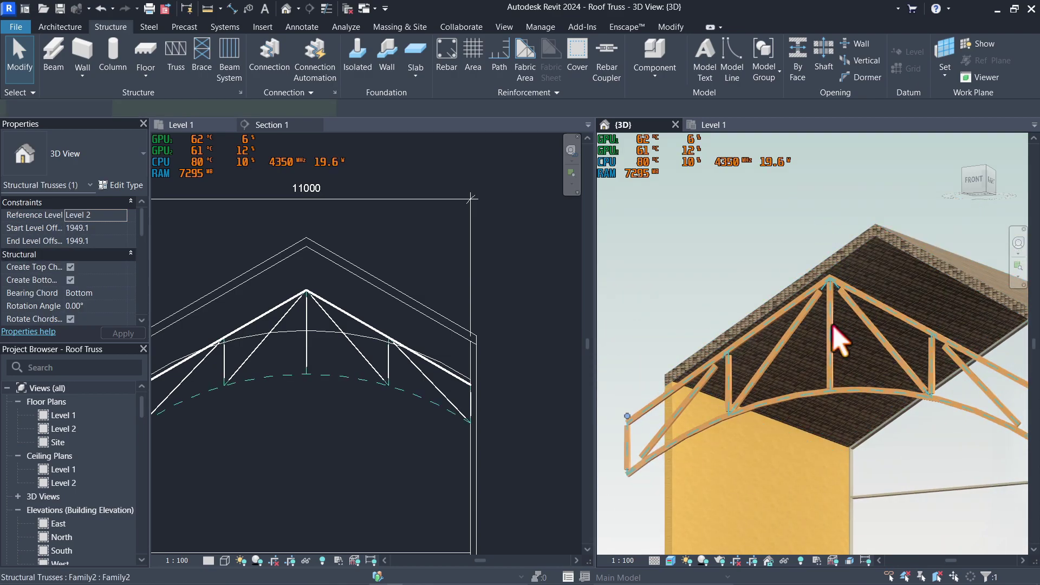
- Set the Top Chords, Vertical Webs and Diagonal Webs framing type to UB-Universal Beams:UB305x165x40
{"action": "left_click", "coordinate": [122, 185]}
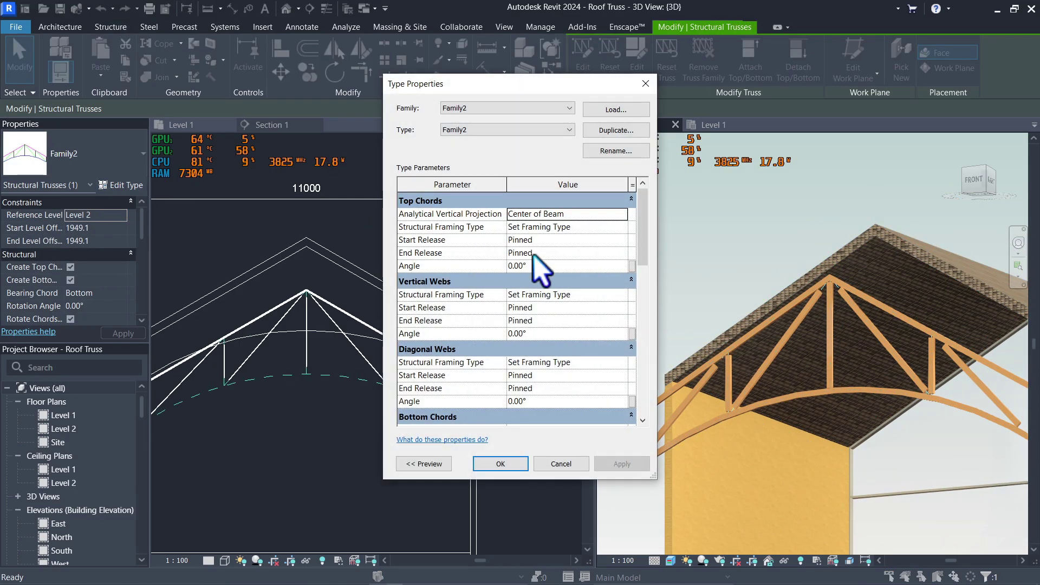
{"action": "left_click", "coordinate": [611, 227]}
{"action": "left_click", "coordinate": [622, 227]}
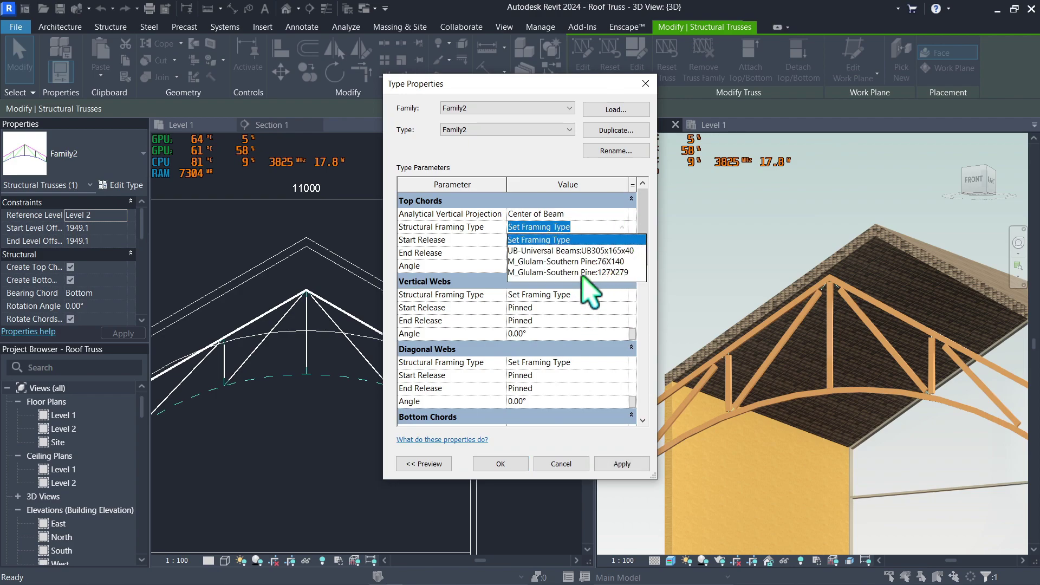
{"action": "left_click", "coordinate": [584, 251]}
{"action": "left_click", "coordinate": [623, 294]}
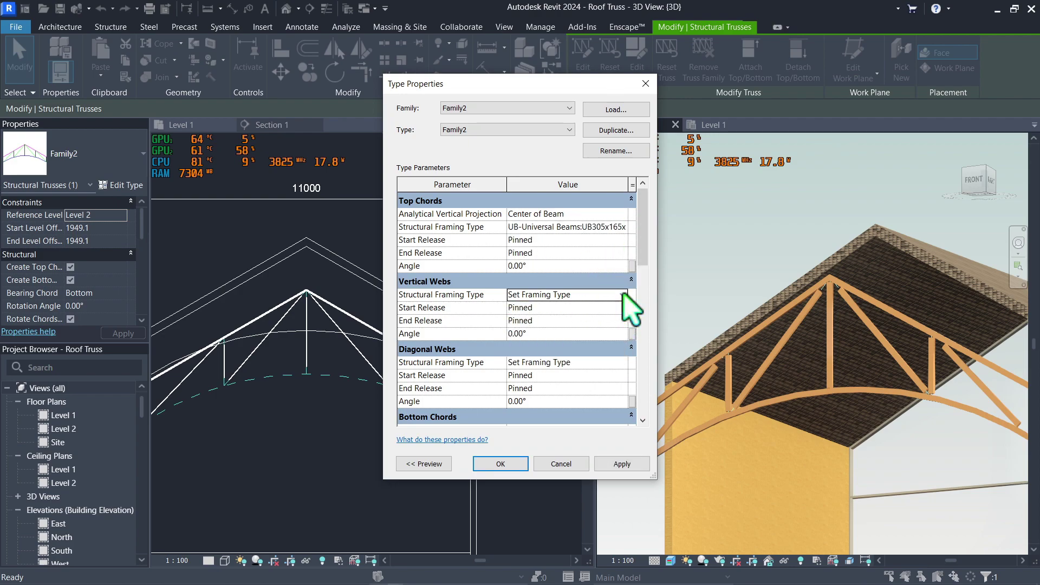
{"action": "left_click", "coordinate": [612, 319]}
{"action": "left_click", "coordinate": [623, 362]}
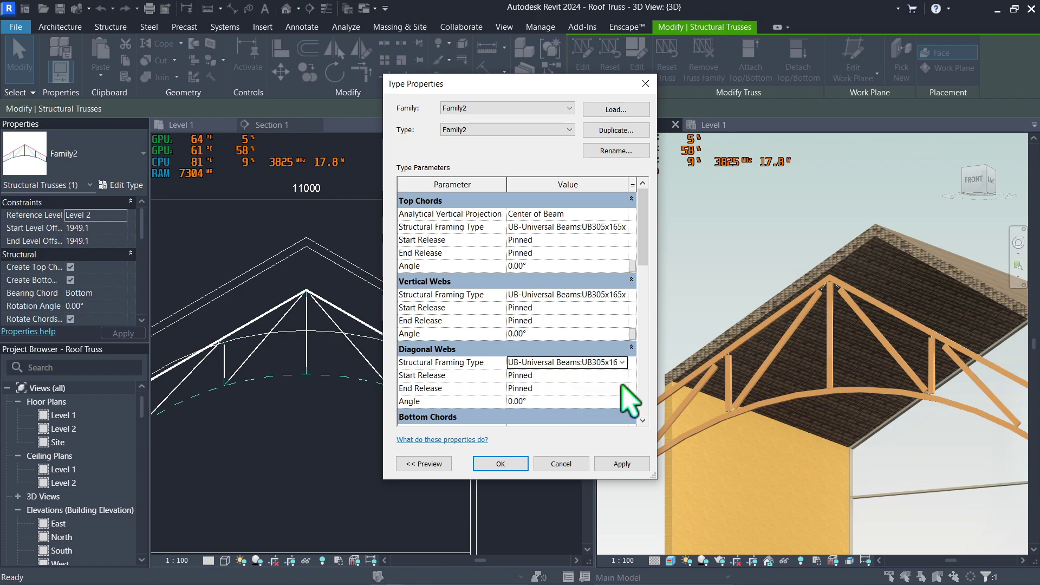
{"action": "left_click", "coordinate": [628, 375]}
- Give the Bottom Chords the same UB305x165x40 type, then apply and confirm the changes
{"action": "scroll", "coordinate": [632, 391], "scroll_direction": "down", "scroll_amount": 3}
{"action": "left_click", "coordinate": [623, 362]}
{"action": "left_click", "coordinate": [617, 371]}
{"action": "left_click", "coordinate": [623, 375]}
{"action": "left_click", "coordinate": [624, 391]}
{"action": "scroll", "coordinate": [594, 415], "scroll_direction": "down", "scroll_amount": 3}
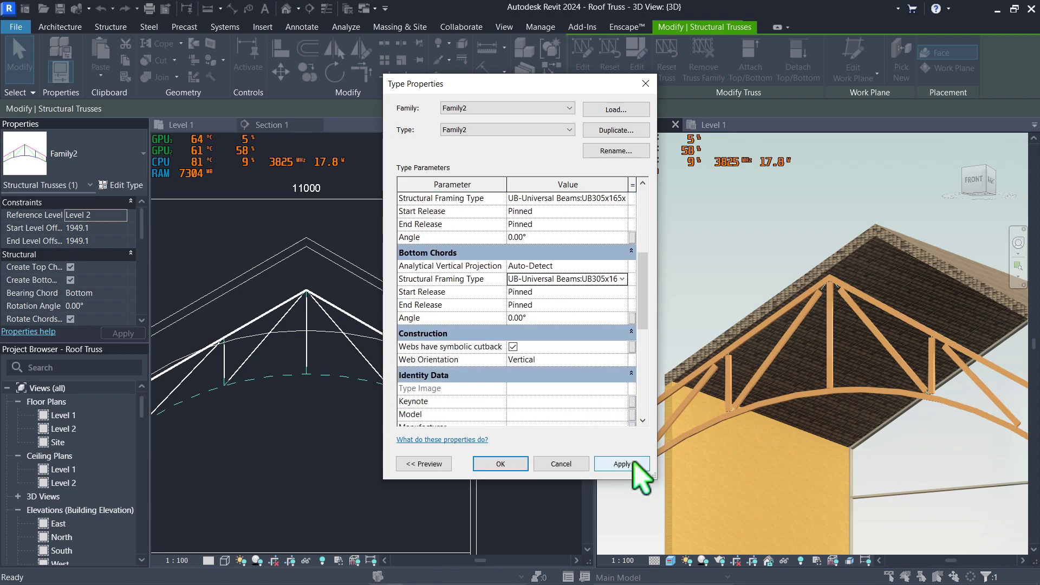
{"action": "left_click", "coordinate": [512, 464]}
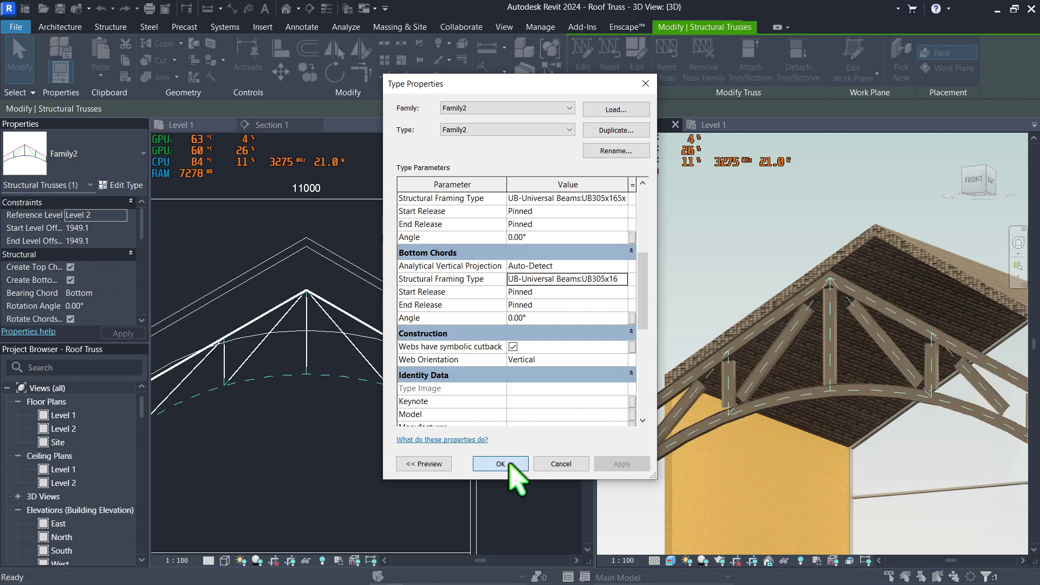
{"action": "left_click", "coordinate": [696, 255]}
{"action": "middle_click_drag", "start_coordinate": [697, 255], "coordinate": [726, 226], "text": "shift"}
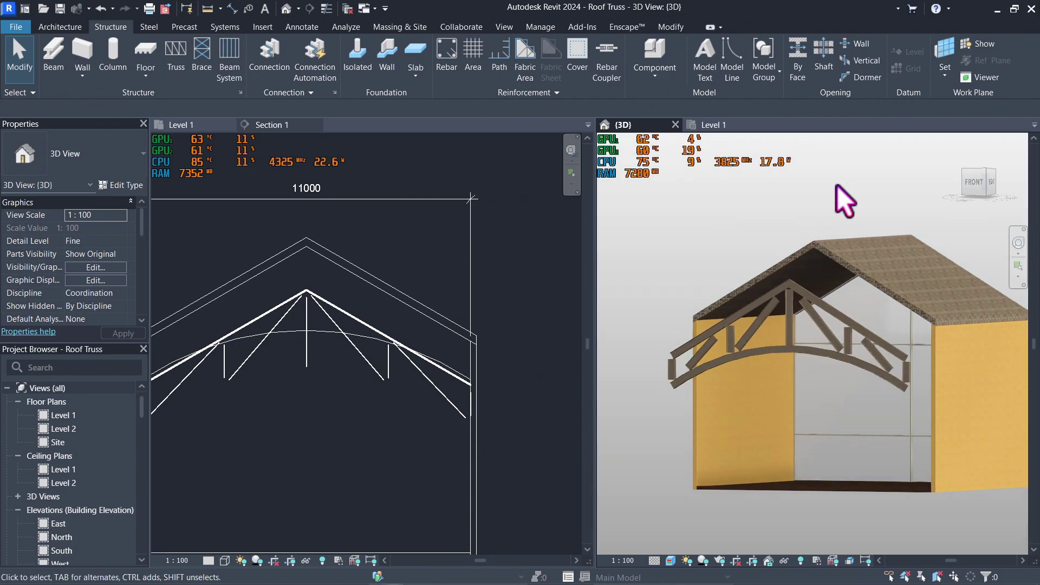
- In Load Family, navigate up and into the RVT 2018 > Libraries folder
{"action": "left_click", "coordinate": [264, 27]}
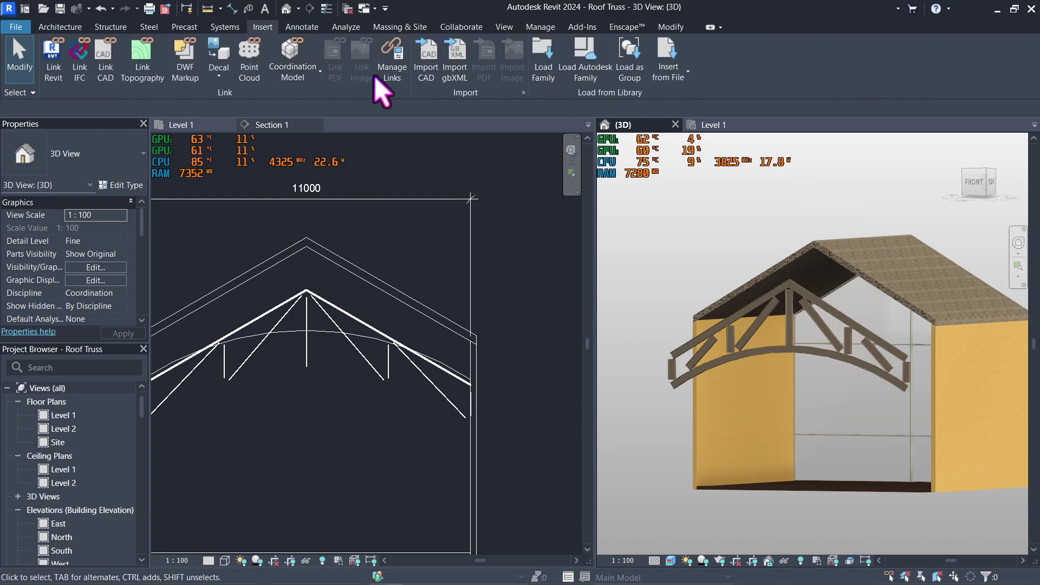
{"action": "left_click", "coordinate": [547, 71]}
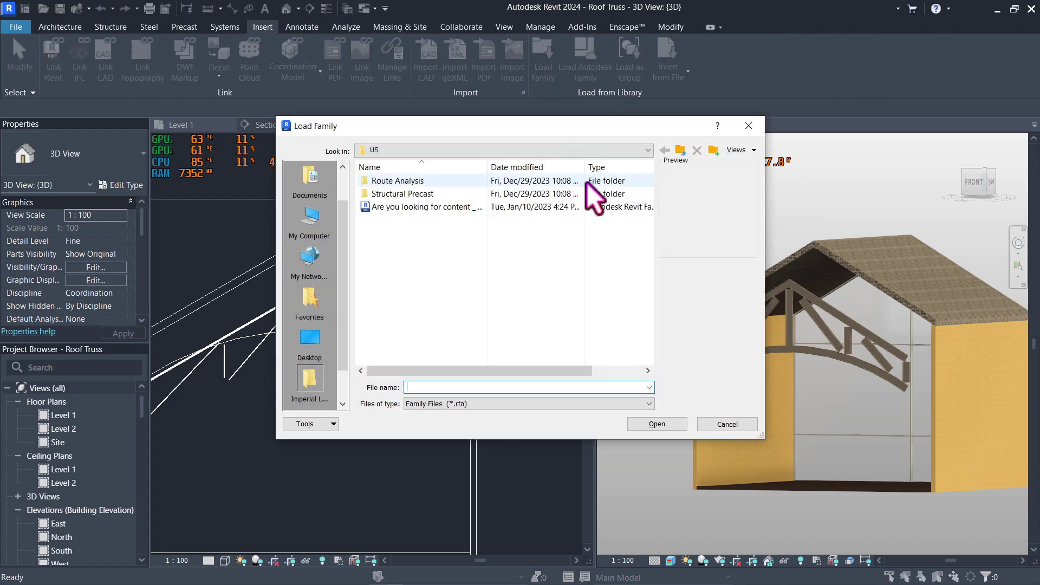
{"action": "left_click", "coordinate": [681, 151]}
{"action": "left_click", "coordinate": [681, 151]}
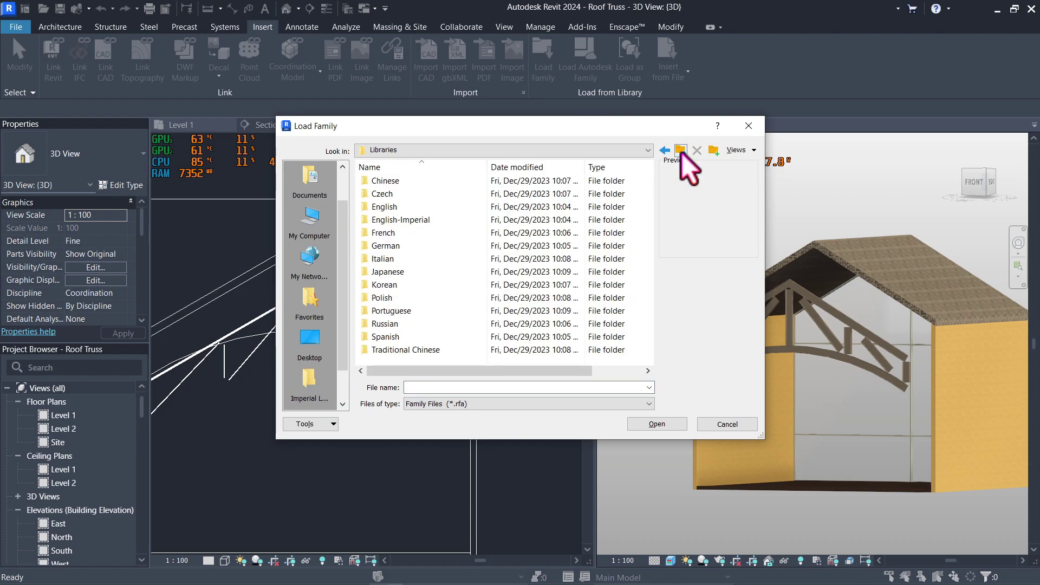
{"action": "left_click", "coordinate": [681, 151]}
{"action": "left_click", "coordinate": [681, 151]}
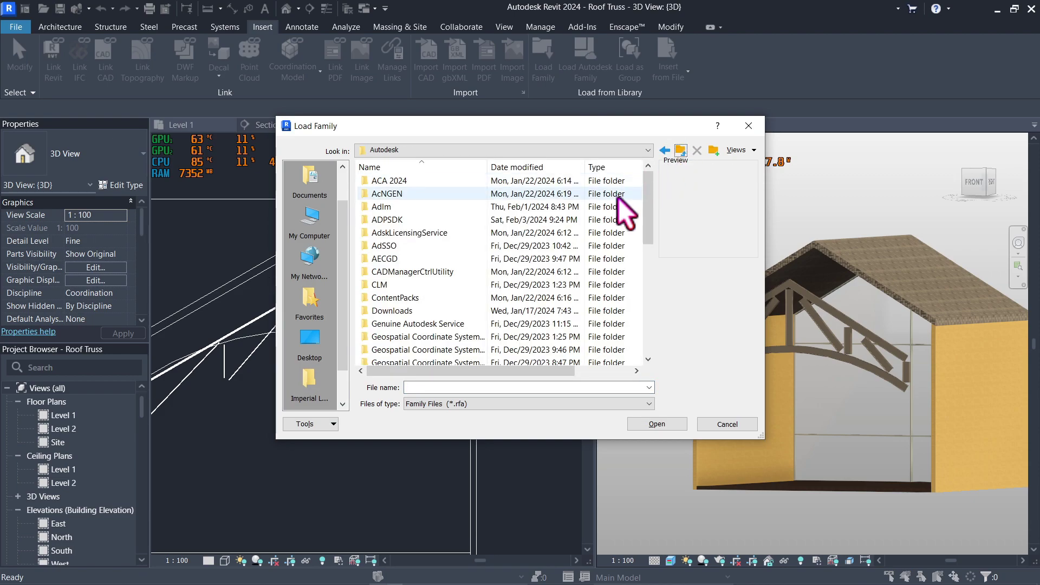
{"action": "scroll", "coordinate": [652, 222], "scroll_direction": "down", "scroll_amount": 1}
{"action": "left_click_drag", "start_coordinate": [651, 221], "coordinate": [653, 352]}
{"action": "left_click", "coordinate": [443, 273]}
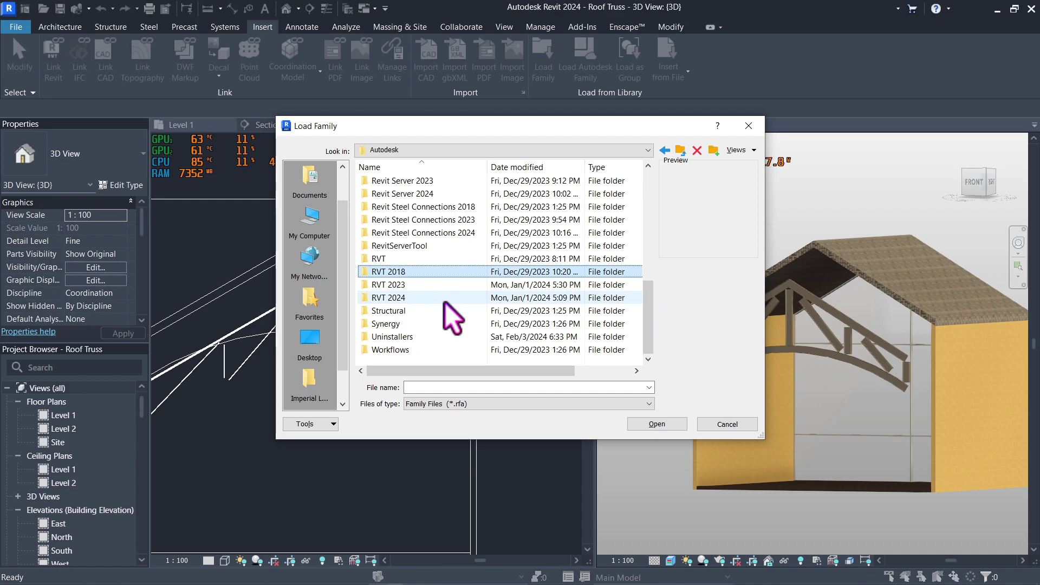
{"action": "left_click", "coordinate": [441, 327]}
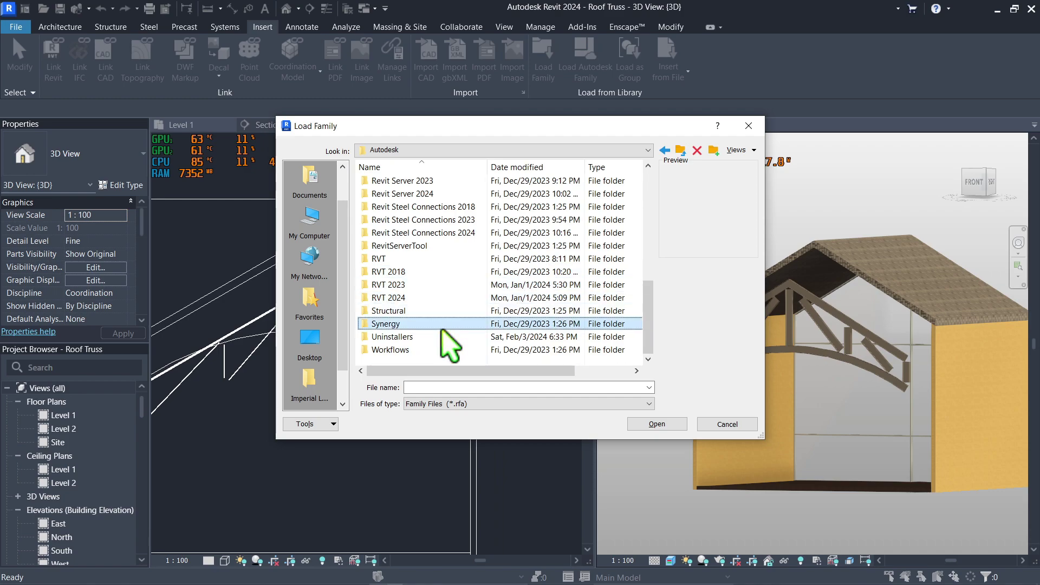
{"action": "left_click", "coordinate": [441, 276]}
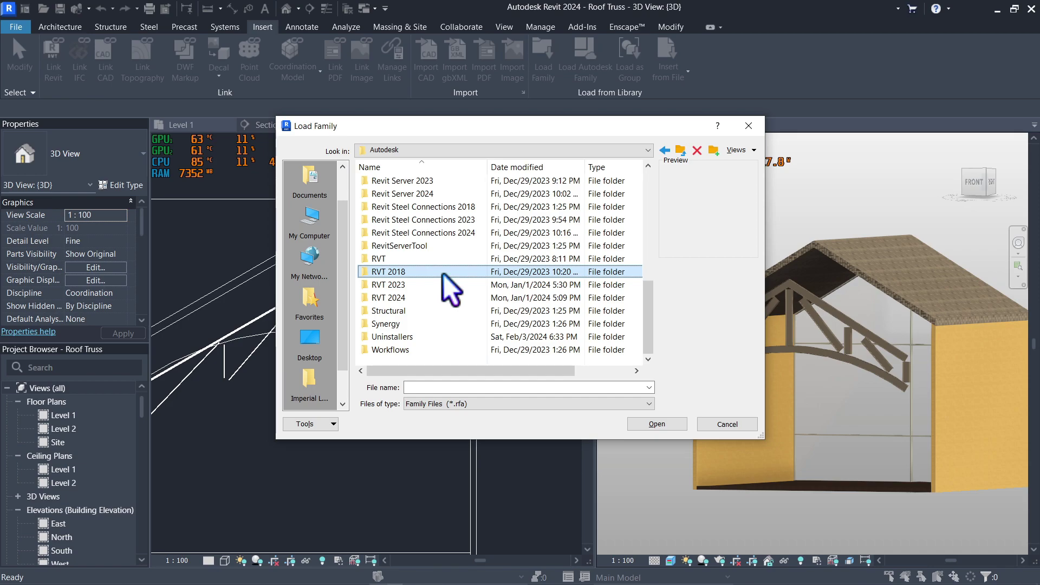
{"action": "double_click", "coordinate": [443, 273]}
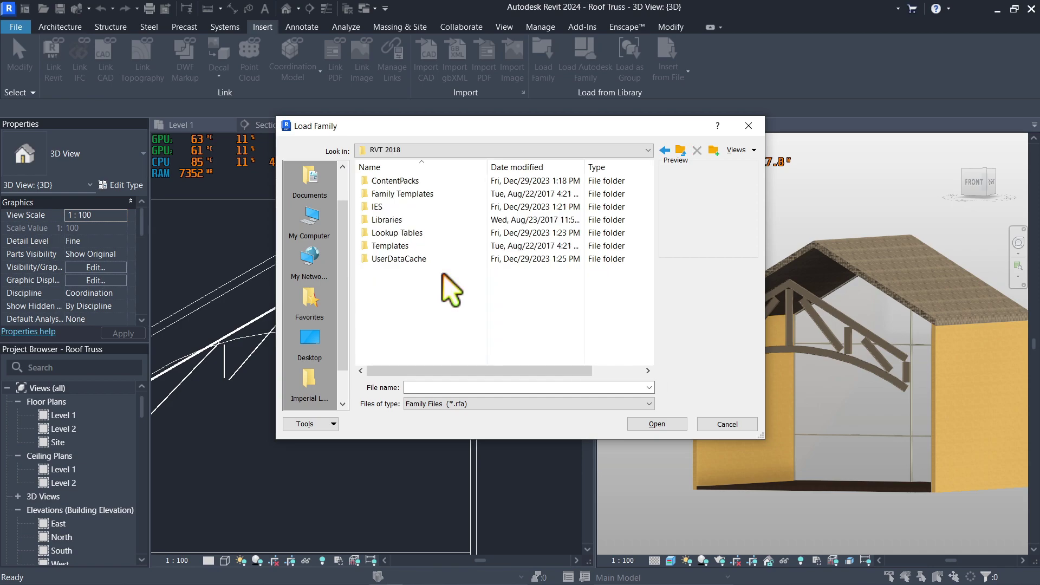
{"action": "double_click", "coordinate": [436, 222]}
- Open the US Metric library, look inside Structural Trusses, then return to US Metric
{"action": "left_click_drag", "start_coordinate": [650, 216], "coordinate": [626, 310]}
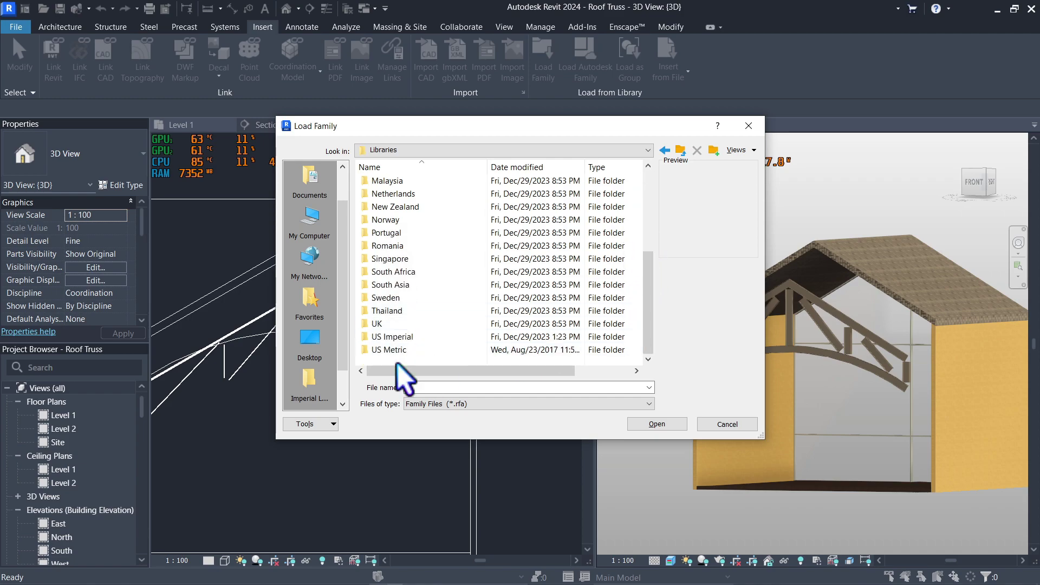
{"action": "left_click", "coordinate": [406, 338]}
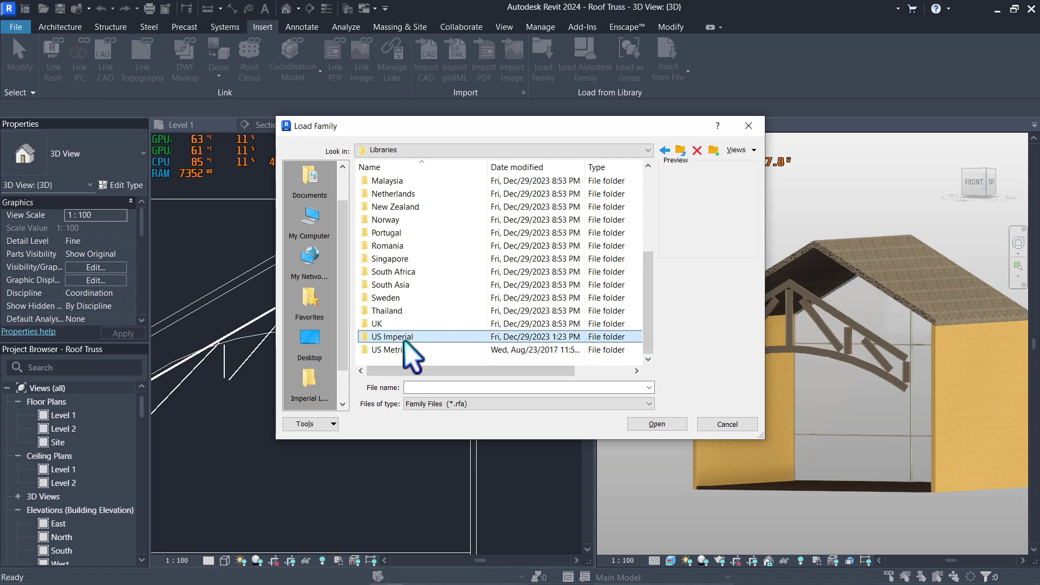
{"action": "double_click", "coordinate": [412, 351]}
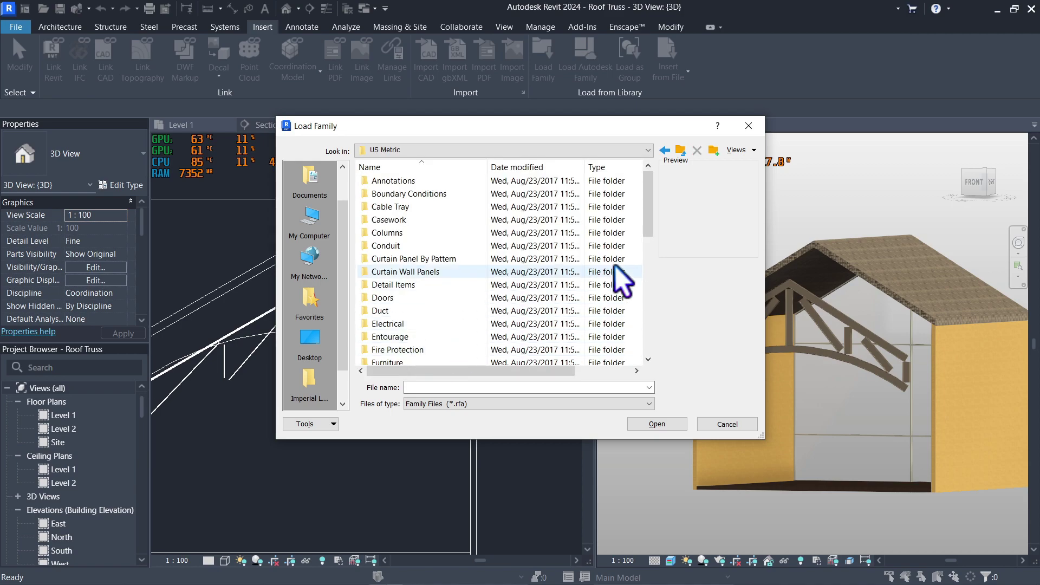
{"action": "left_click_drag", "start_coordinate": [656, 222], "coordinate": [645, 349]}
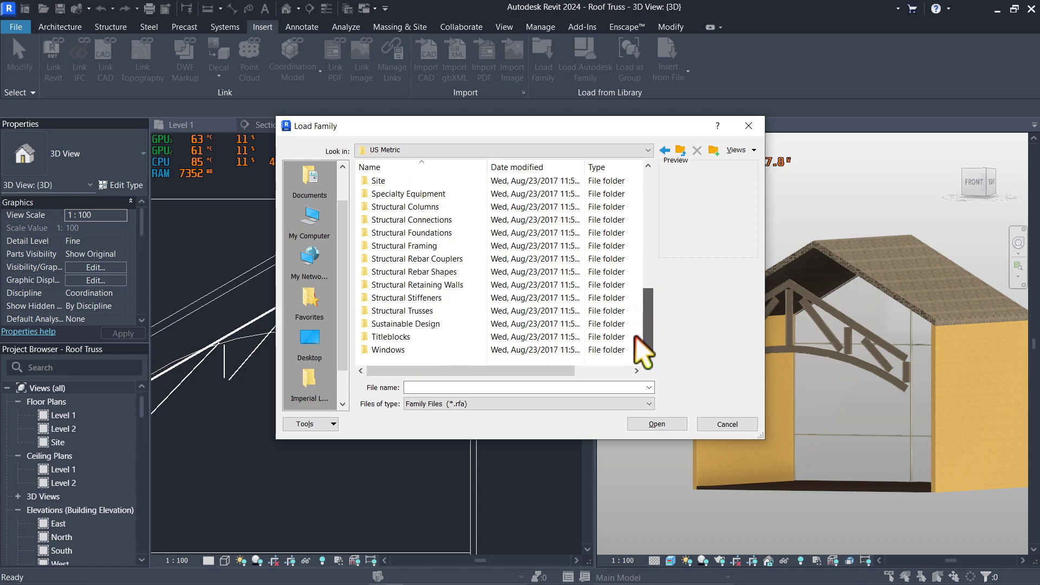
{"action": "left_click", "coordinate": [465, 194]}
{"action": "left_click", "coordinate": [440, 314]}
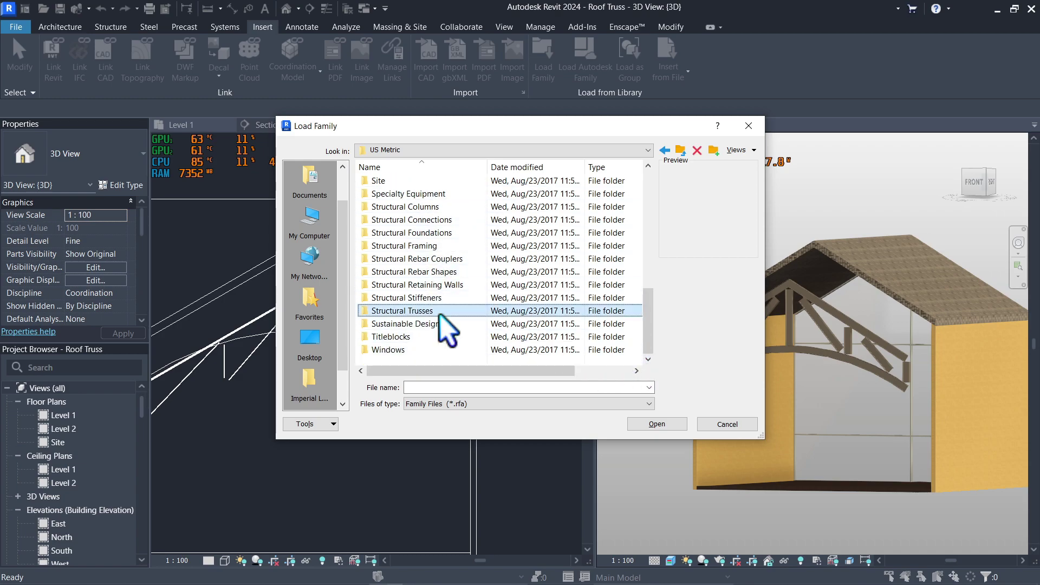
{"action": "double_click", "coordinate": [440, 314]}
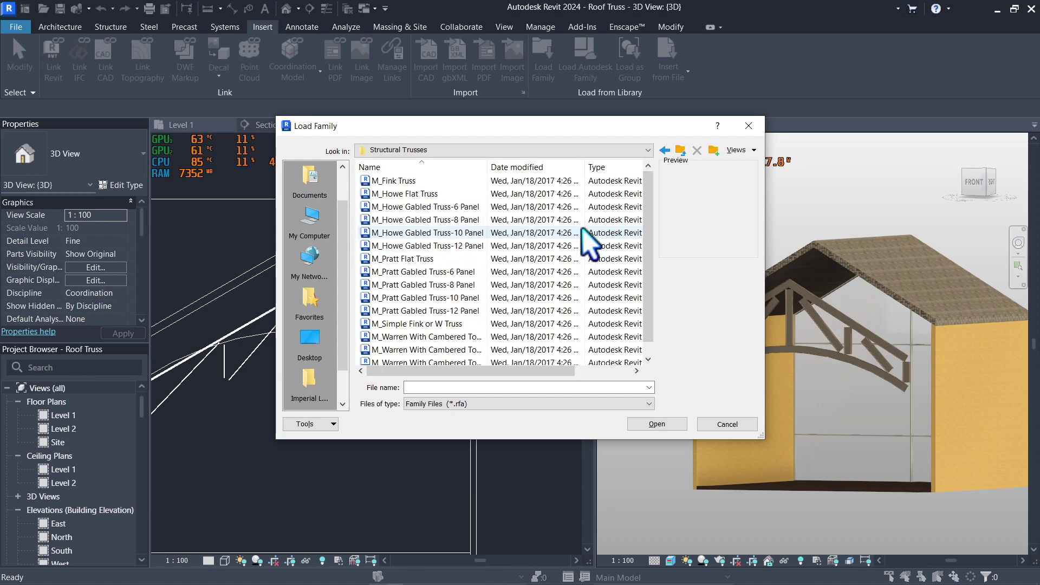
{"action": "left_click", "coordinate": [665, 150]}
{"action": "scroll", "coordinate": [601, 228], "scroll_direction": "down", "scroll_amount": 3}
{"action": "scroll", "coordinate": [593, 225], "scroll_direction": "down", "scroll_amount": 5}
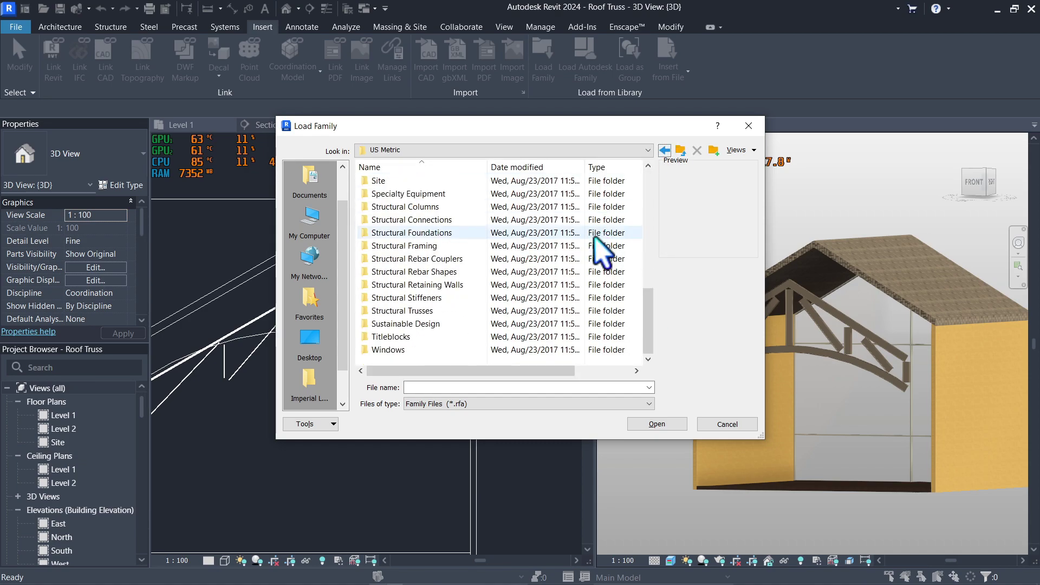
- Go into Structural Framing and open its Wood subfolder
{"action": "double_click", "coordinate": [512, 247]}
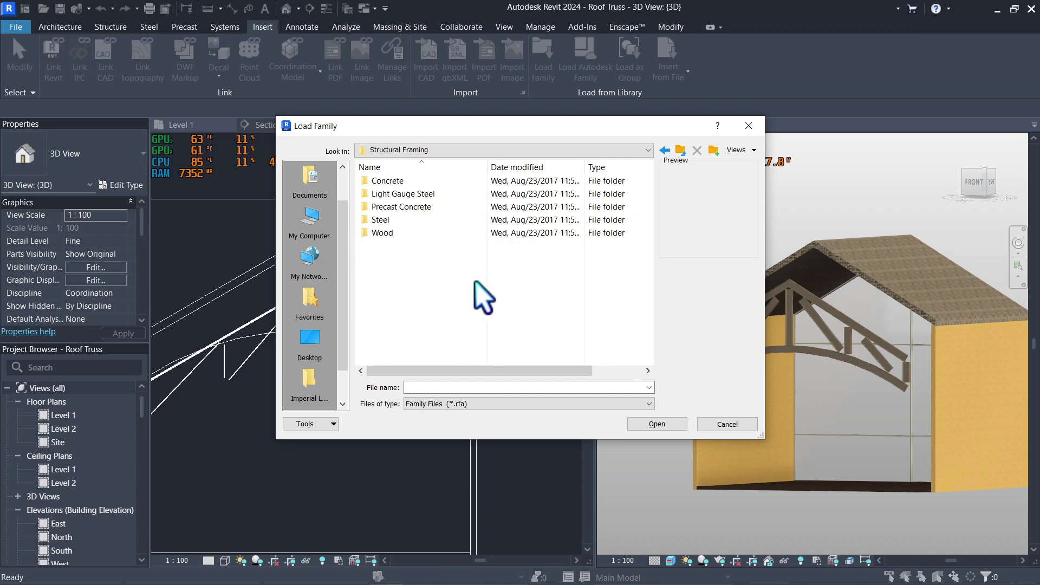
{"action": "left_click", "coordinate": [450, 185]}
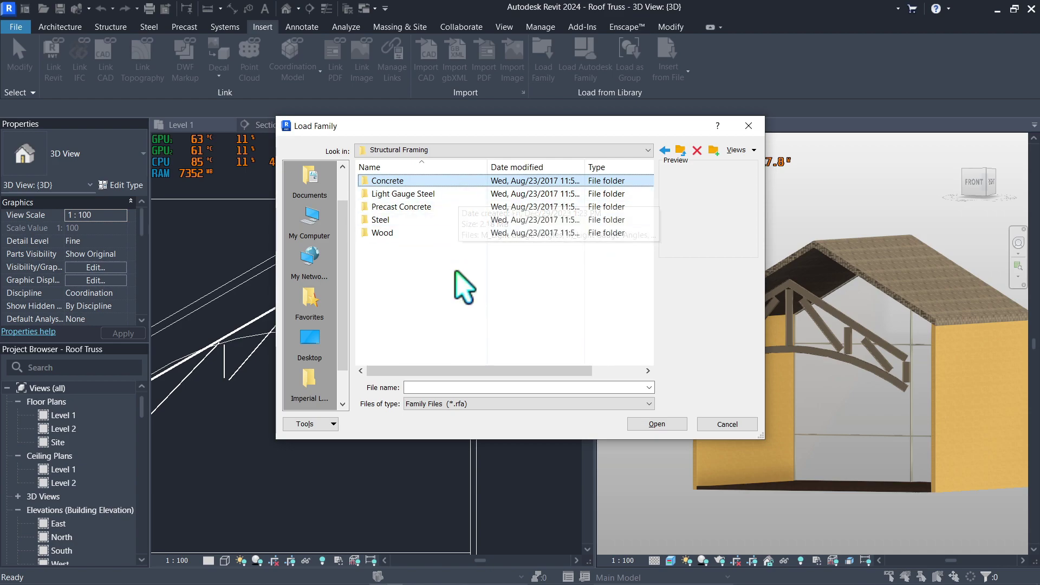
{"action": "left_click", "coordinate": [437, 222]}
{"action": "left_click", "coordinate": [438, 232]}
{"action": "left_click", "coordinate": [440, 195]}
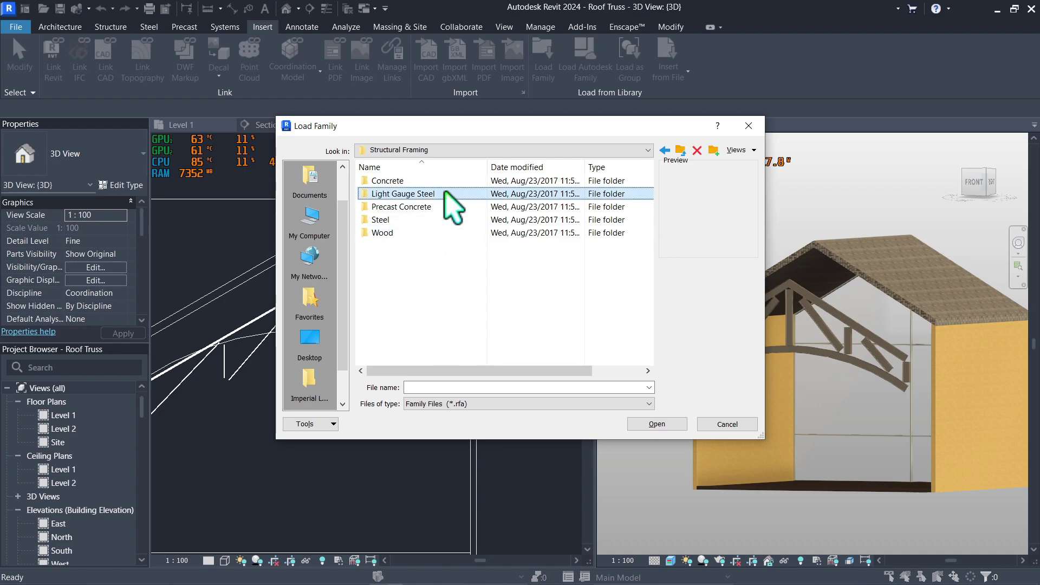
{"action": "double_click", "coordinate": [455, 234]}
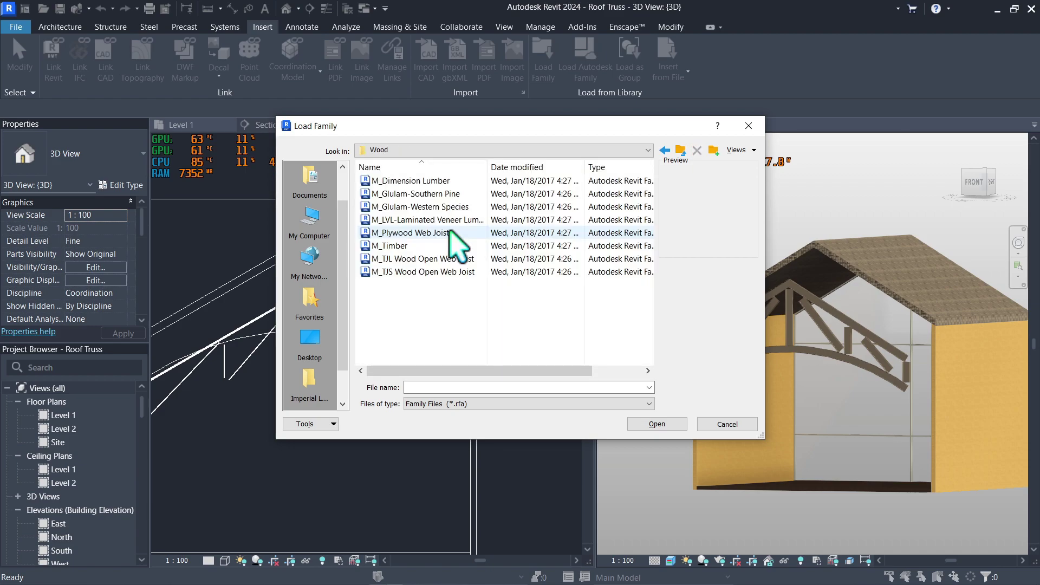
- Load M_Glulam-Southern Pine.rfa, then reopen the arched truss's type properties
{"action": "left_click", "coordinate": [475, 182]}
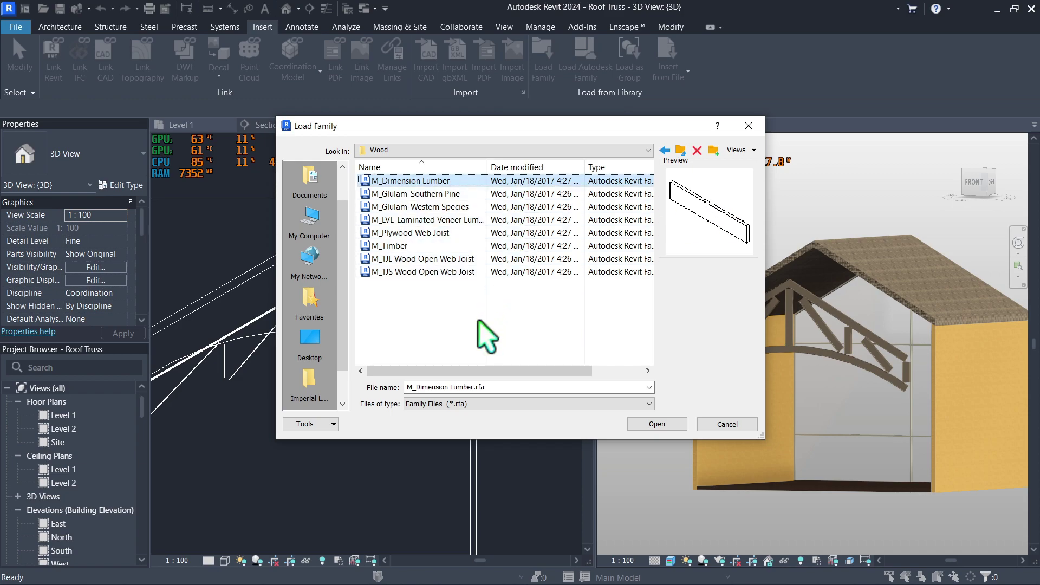
{"action": "left_click", "coordinate": [470, 206]}
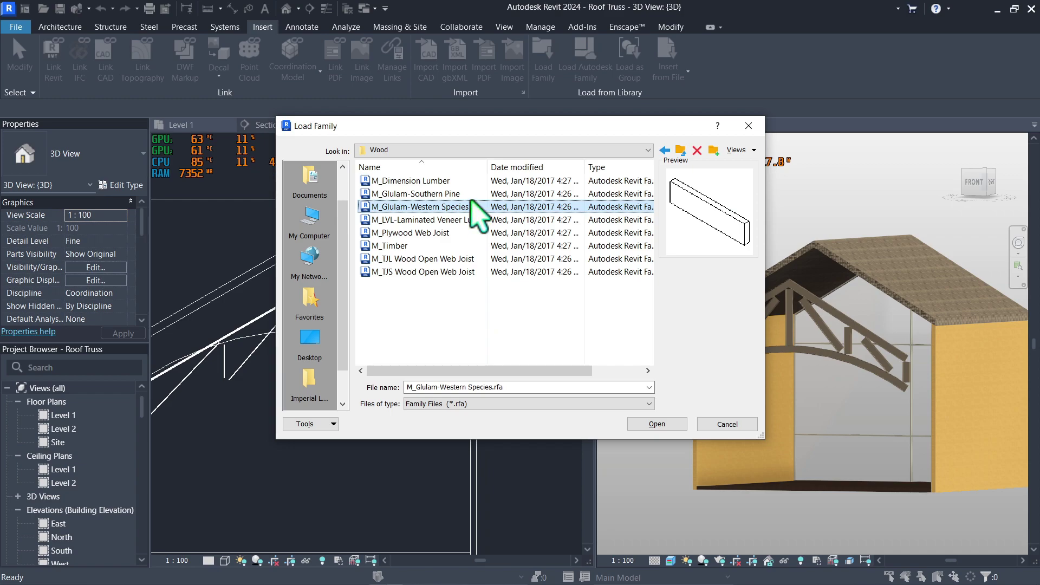
{"action": "left_click", "coordinate": [471, 197]}
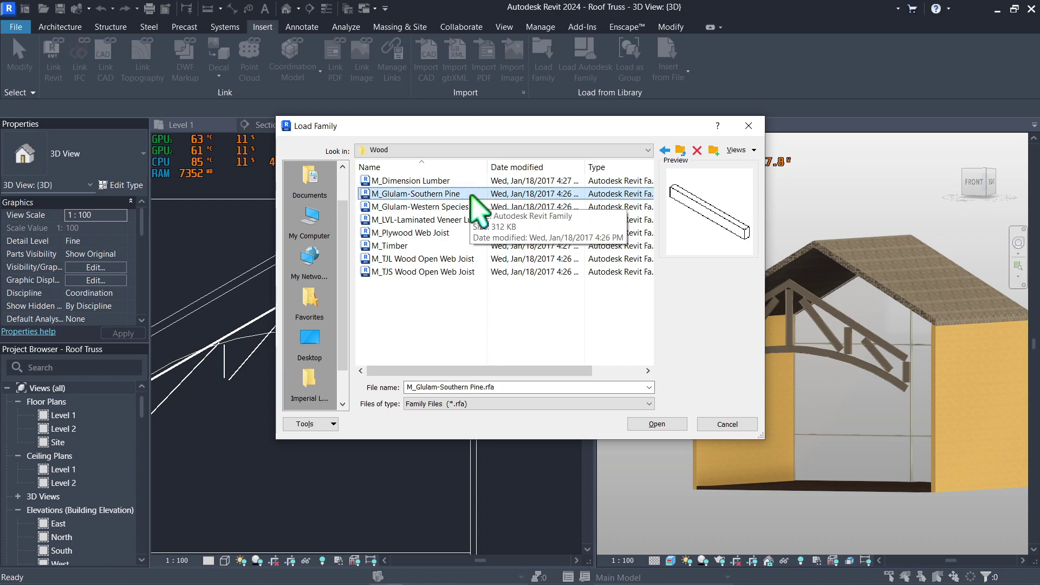
{"action": "left_click", "coordinate": [658, 424]}
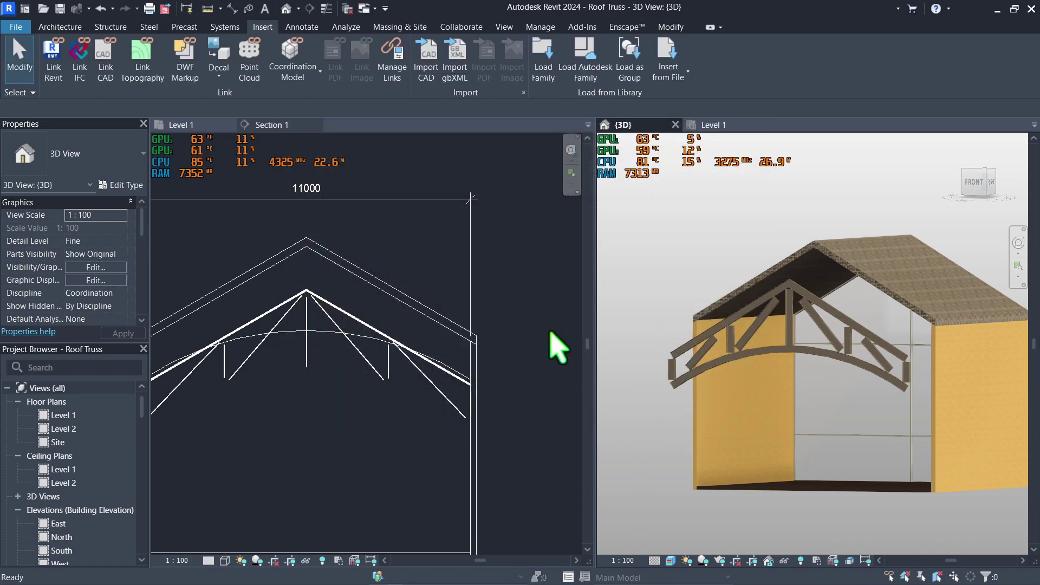
{"action": "left_click", "coordinate": [790, 331]}
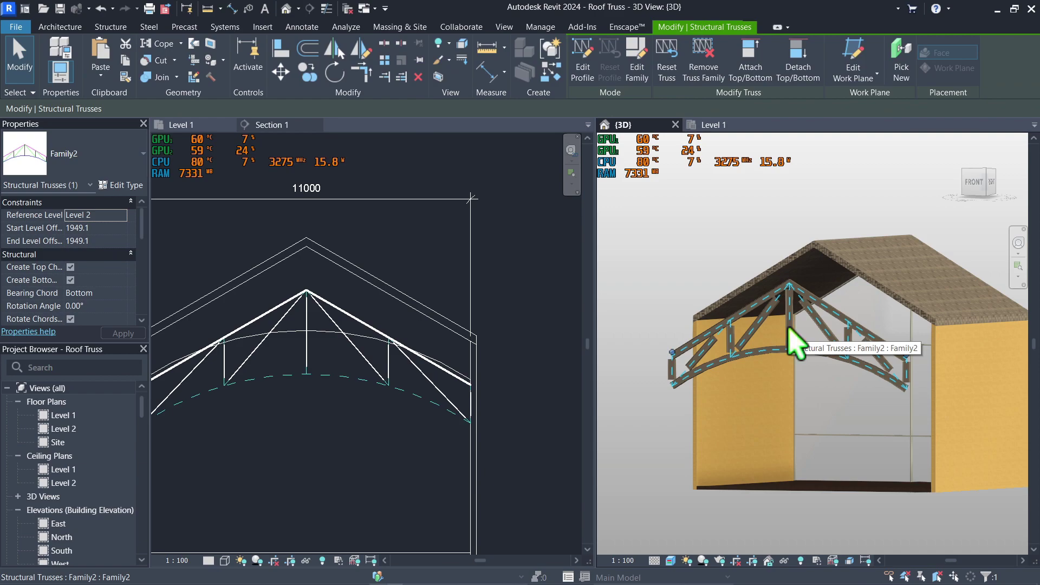
{"action": "left_click", "coordinate": [128, 185]}
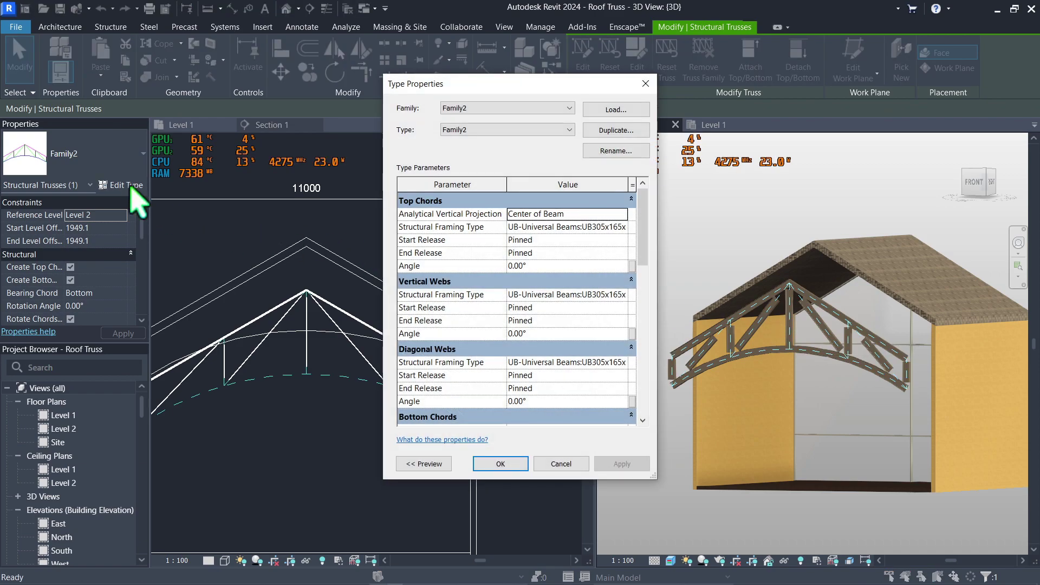
- Keep top chords at Center of Beam and make top chords and vertical webs M_Glulam-Southern Pine:76X140
{"action": "left_click", "coordinate": [621, 215]}
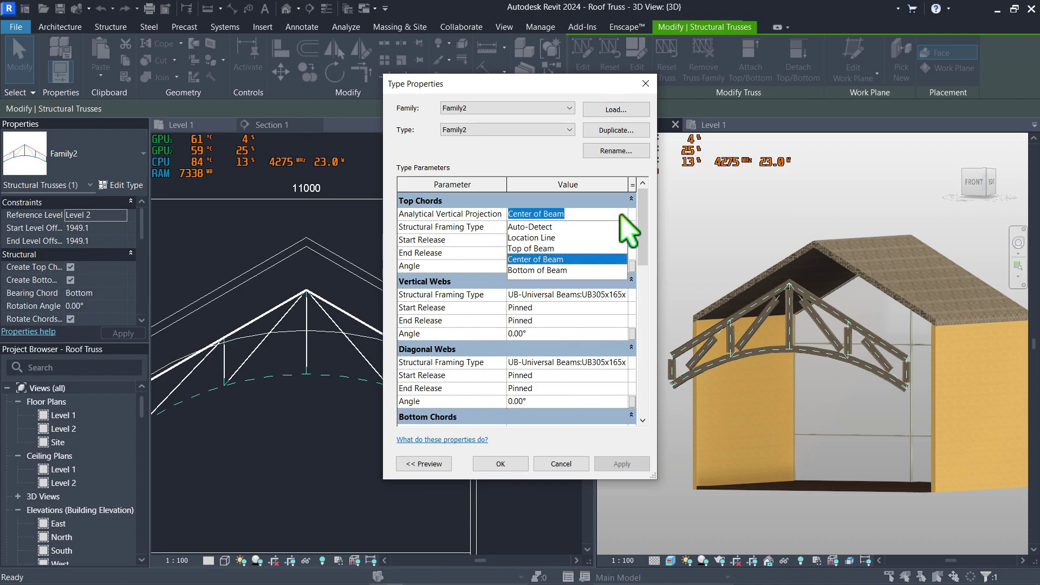
{"action": "left_click", "coordinate": [544, 259]}
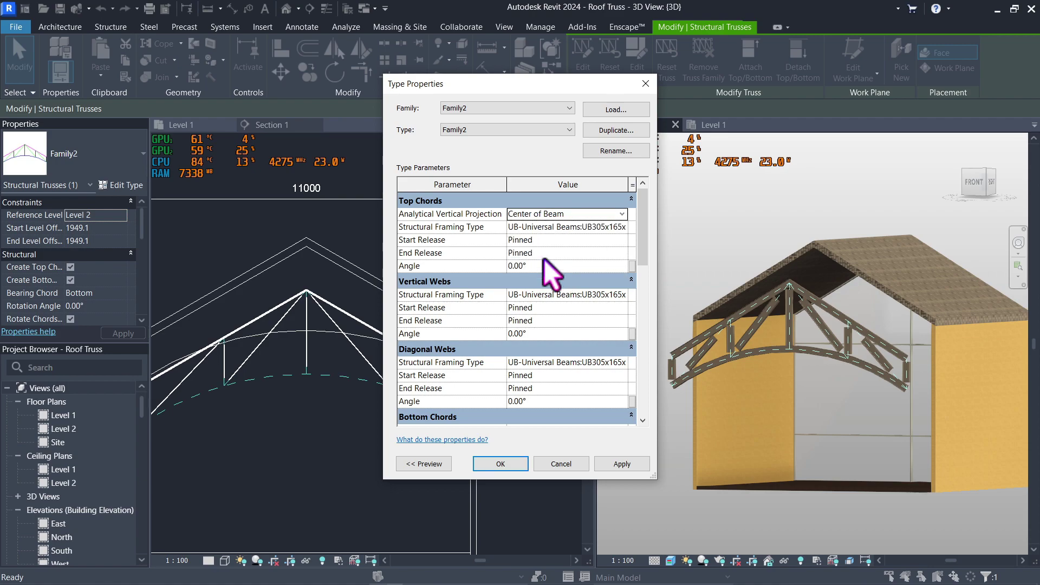
{"action": "left_click", "coordinate": [624, 226]}
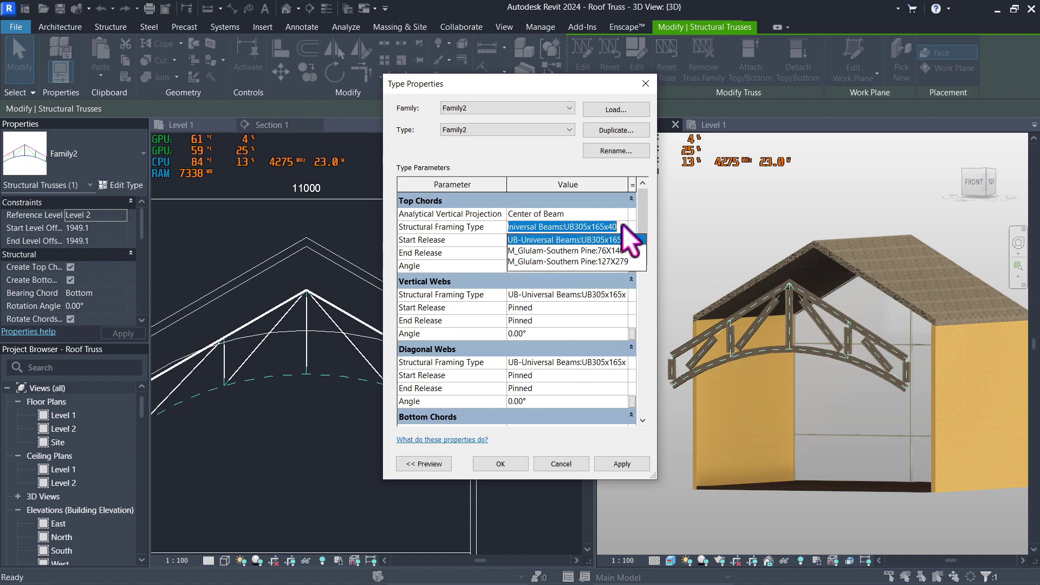
{"action": "left_click", "coordinate": [613, 251]}
{"action": "left_click", "coordinate": [623, 294]}
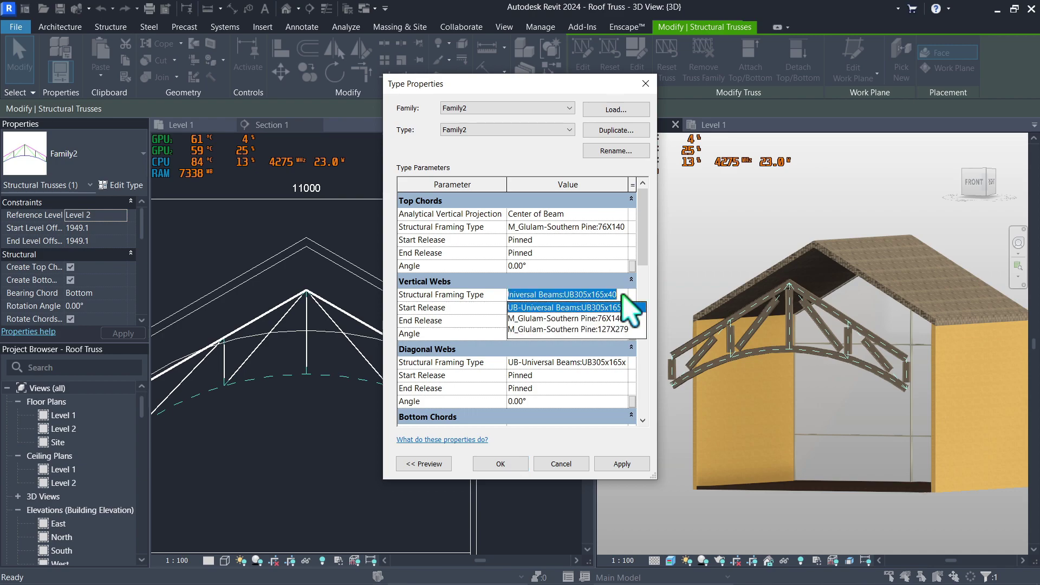
{"action": "left_click", "coordinate": [612, 318]}
- Set diagonal webs and bottom chords to M_Glulam-Southern Pine:76X140, bottom chord projection Center of Beam, and apply
{"action": "scroll", "coordinate": [639, 282], "scroll_direction": "down", "scroll_amount": 2}
{"action": "left_click", "coordinate": [622, 307]}
{"action": "left_click", "coordinate": [612, 332]}
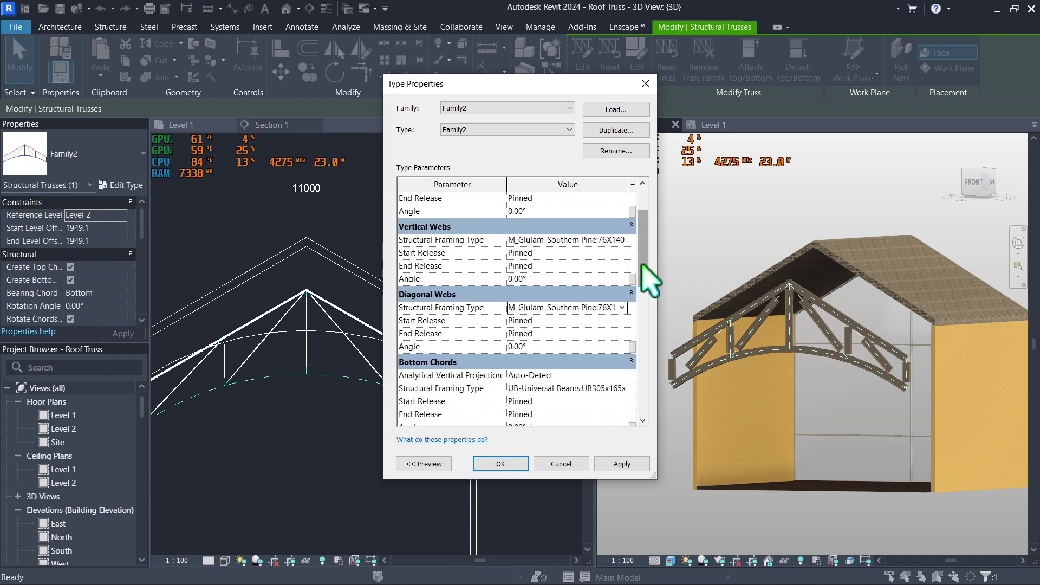
{"action": "scroll", "coordinate": [642, 293], "scroll_direction": "down", "scroll_amount": 3}
{"action": "left_click", "coordinate": [622, 307]}
{"action": "left_click", "coordinate": [613, 331]}
{"action": "left_click", "coordinate": [624, 294]}
{"action": "left_click", "coordinate": [547, 340]}
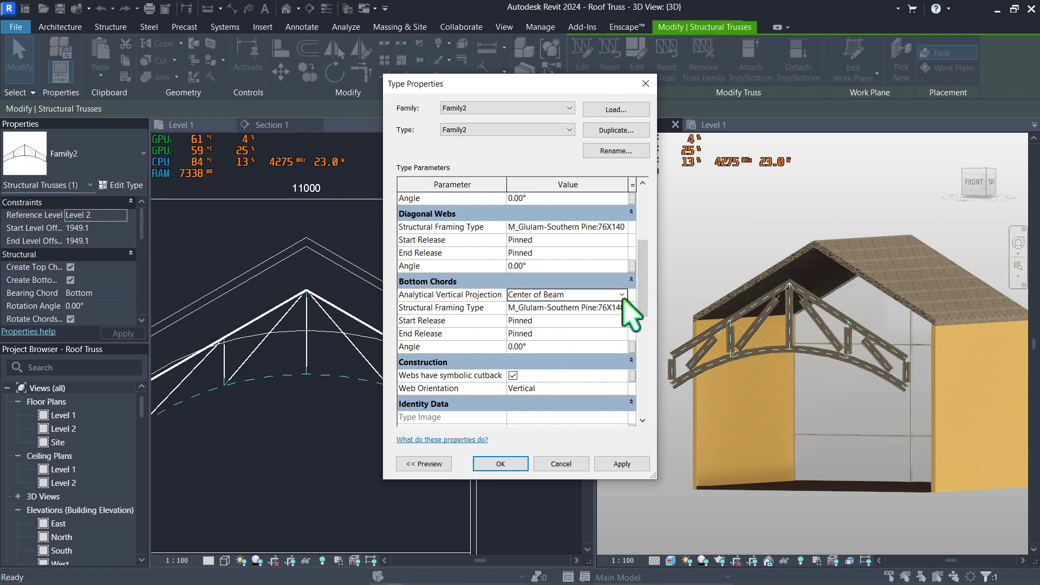
{"action": "scroll", "coordinate": [642, 314], "scroll_direction": "down", "scroll_amount": 6}
{"action": "scroll", "coordinate": [642, 403], "scroll_direction": "up", "scroll_amount": 6}
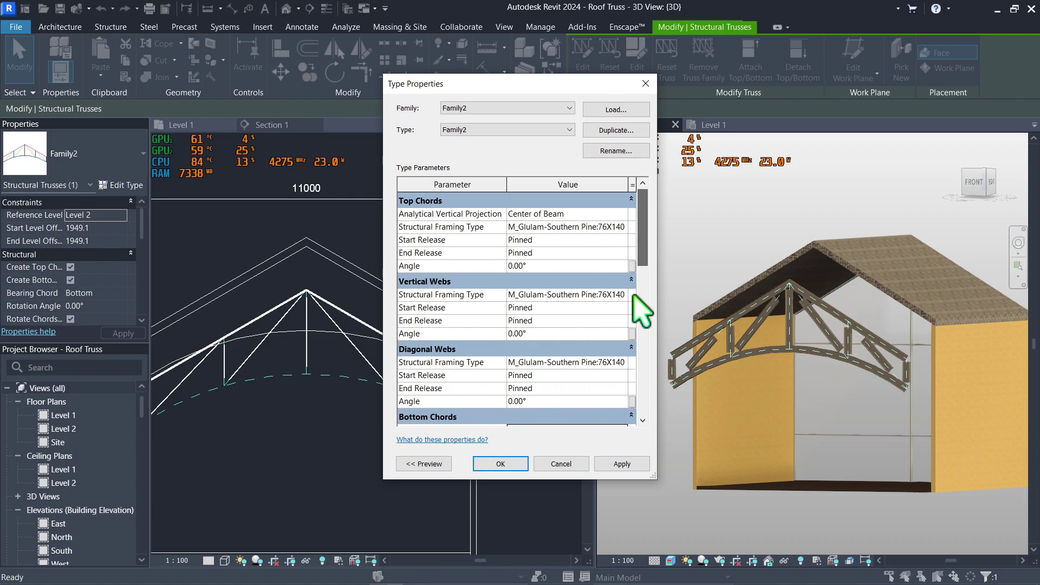
{"action": "left_click", "coordinate": [622, 465]}
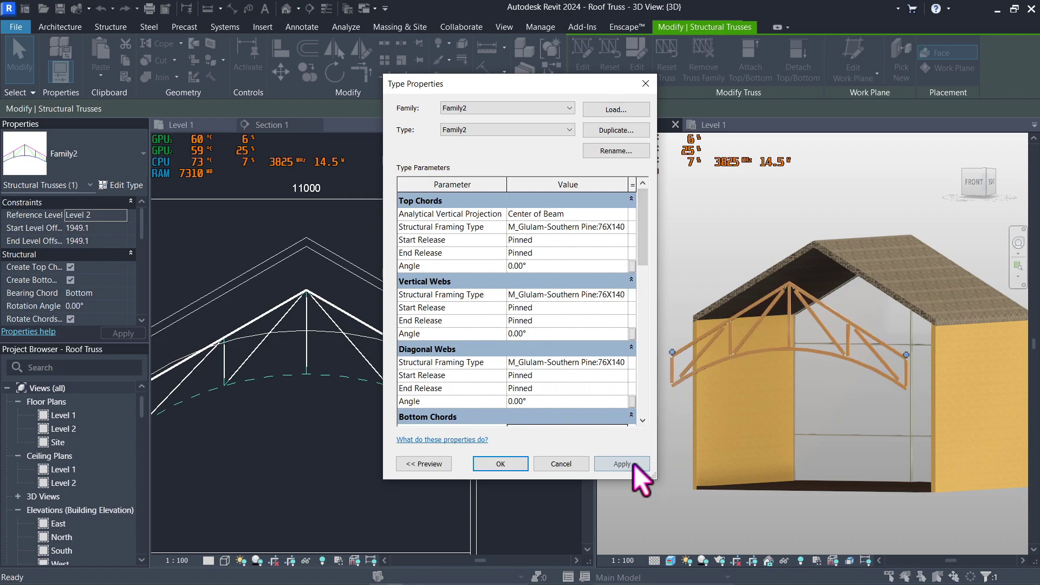
{"action": "left_click", "coordinate": [501, 464]}
- Orbit to a front view of the truss and pan across its webs
{"action": "key", "text": "Escape"}
{"action": "scroll", "coordinate": [769, 379], "scroll_direction": "up", "scroll_amount": 4}
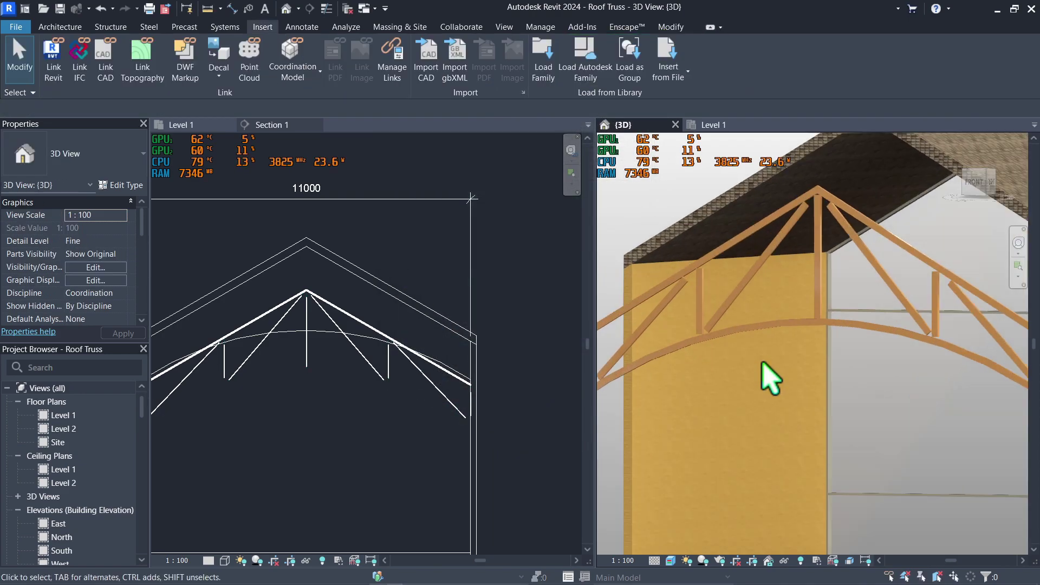
{"action": "middle_click_drag", "start_coordinate": [761, 361], "coordinate": [915, 246], "text": "shift"}
{"action": "left_click", "coordinate": [991, 190]}
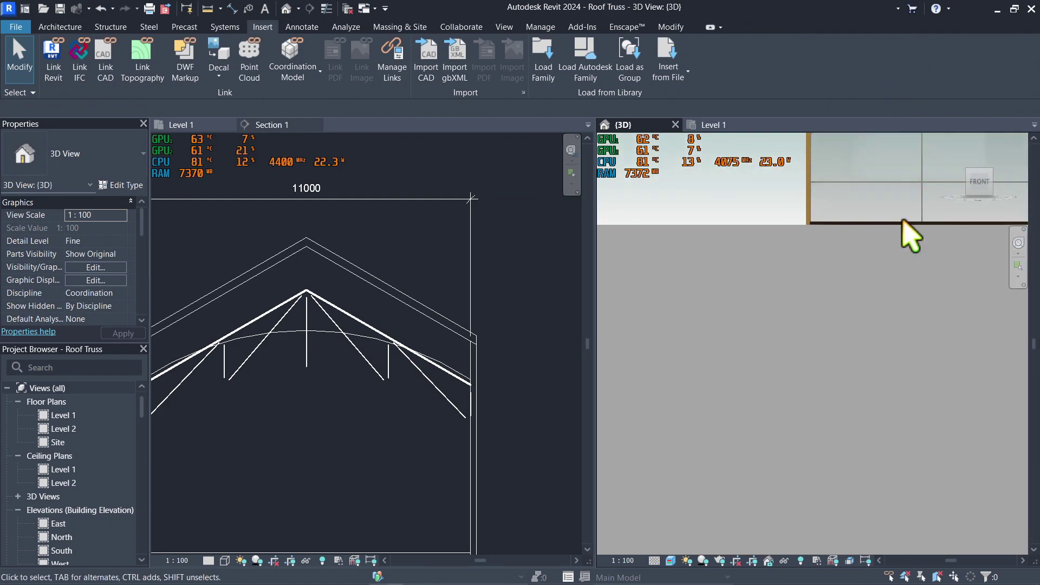
{"action": "scroll", "coordinate": [715, 336], "scroll_direction": "up", "scroll_amount": 6}
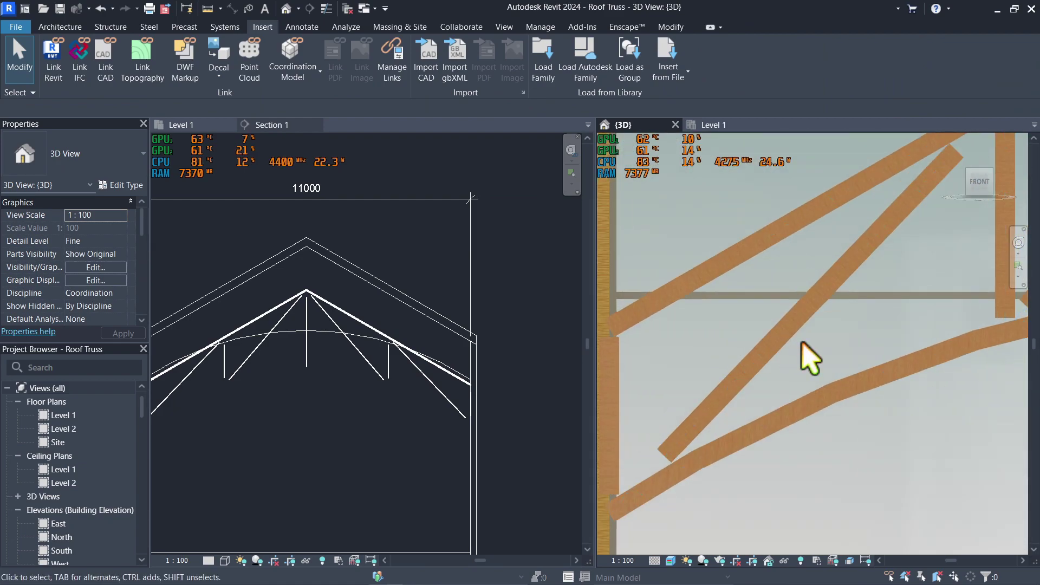
{"action": "middle_click_drag", "start_coordinate": [943, 303], "coordinate": [865, 447]}
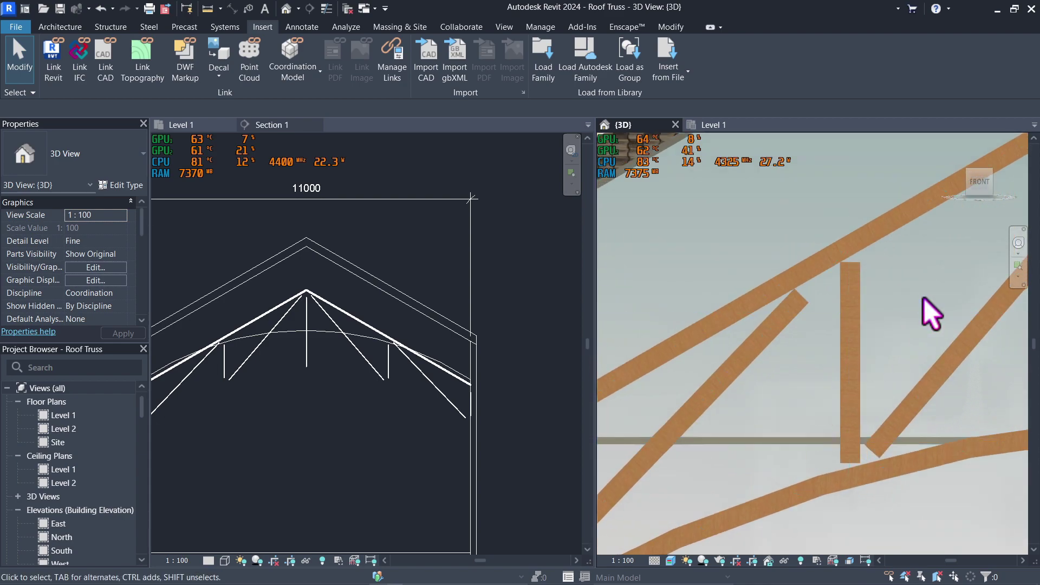
{"action": "scroll", "coordinate": [932, 315], "scroll_direction": "down", "scroll_amount": 3}
{"action": "middle_click_drag", "start_coordinate": [947, 302], "coordinate": [711, 395]}
{"action": "middle_click_drag", "start_coordinate": [780, 428], "coordinate": [917, 309]}
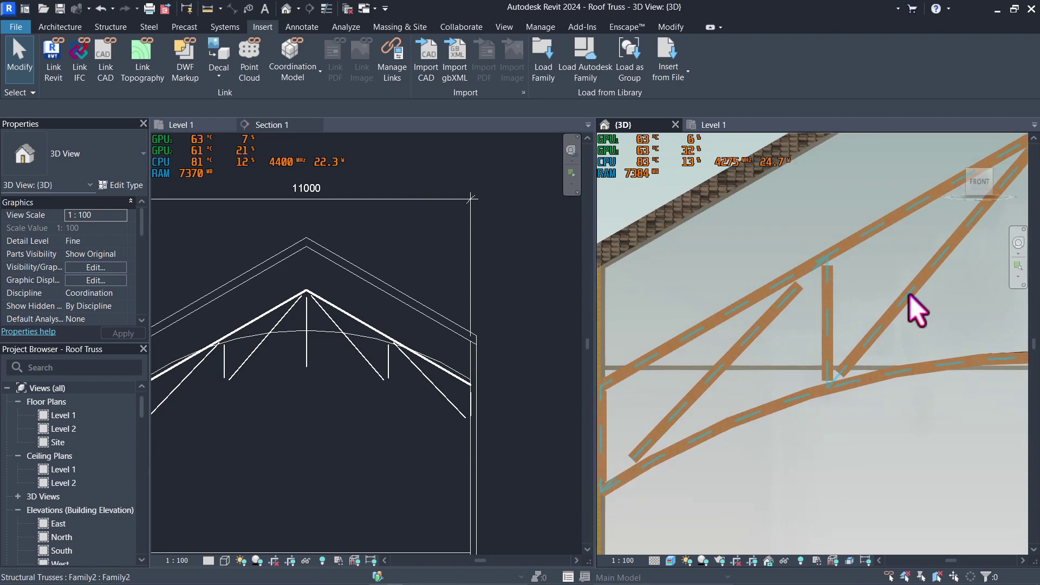
- Select the left diagonal web member and toggle its pin
{"action": "left_click", "coordinate": [765, 325]}
{"action": "scroll", "coordinate": [783, 367], "scroll_direction": "up", "scroll_amount": 2}
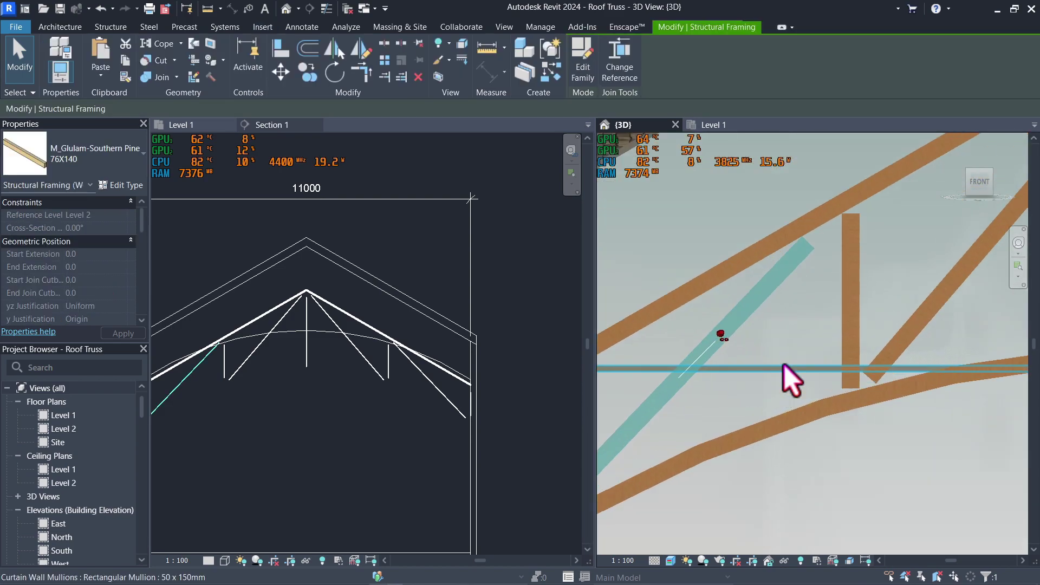
{"action": "left_click", "coordinate": [727, 345]}
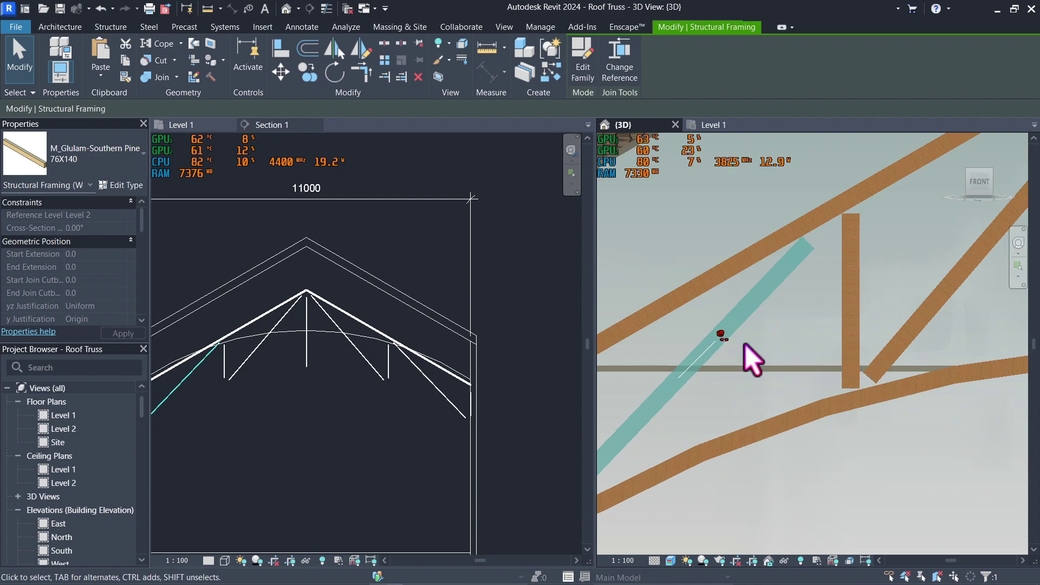
{"action": "scroll", "coordinate": [752, 358], "scroll_direction": "down", "scroll_amount": 6}
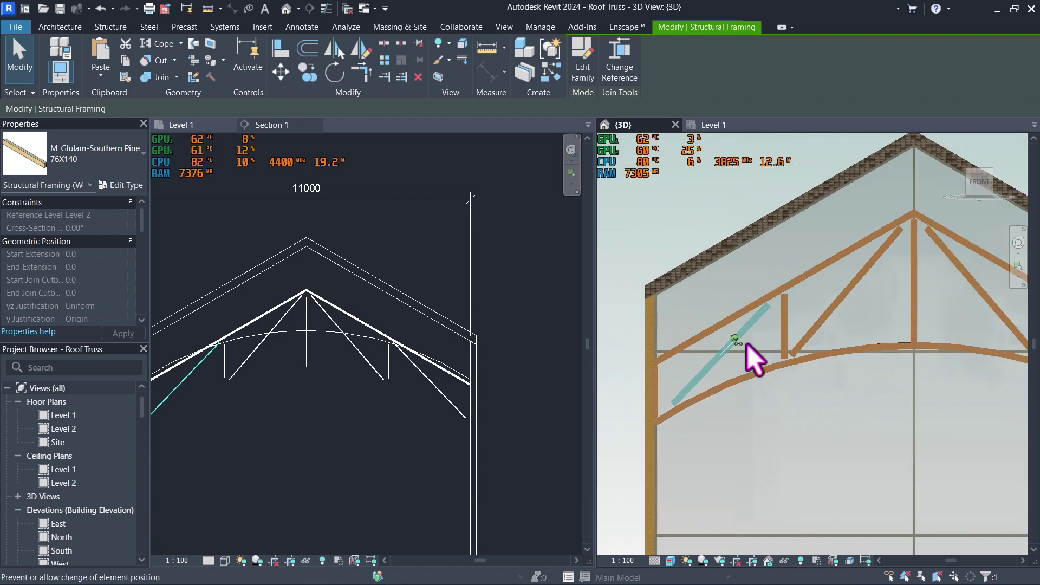
{"action": "key", "text": "Escape"}
- Window-select the truss and filter the selection to the nine Structural Framing (Web) members
{"action": "left_click_drag", "start_coordinate": [642, 271], "coordinate": [967, 402]}
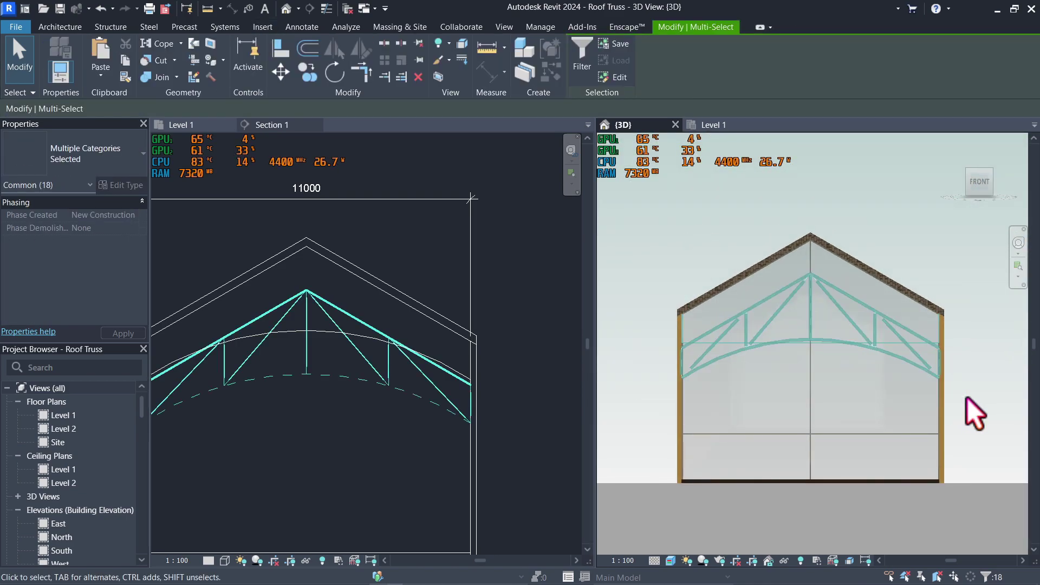
{"action": "left_click", "coordinate": [586, 66]}
{"action": "left_click", "coordinate": [601, 234]}
{"action": "left_click", "coordinate": [407, 245]}
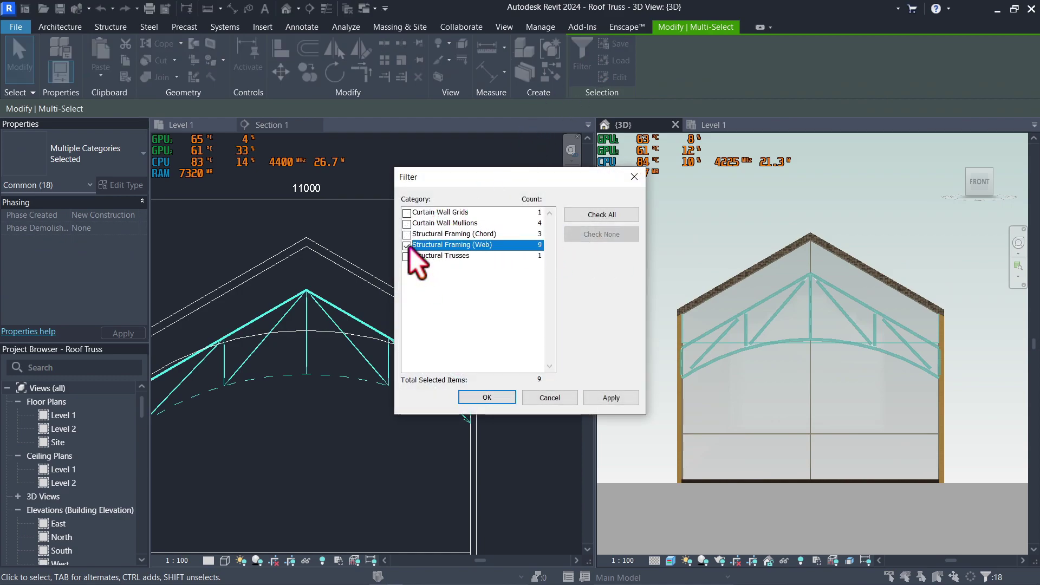
{"action": "left_click", "coordinate": [487, 398]}
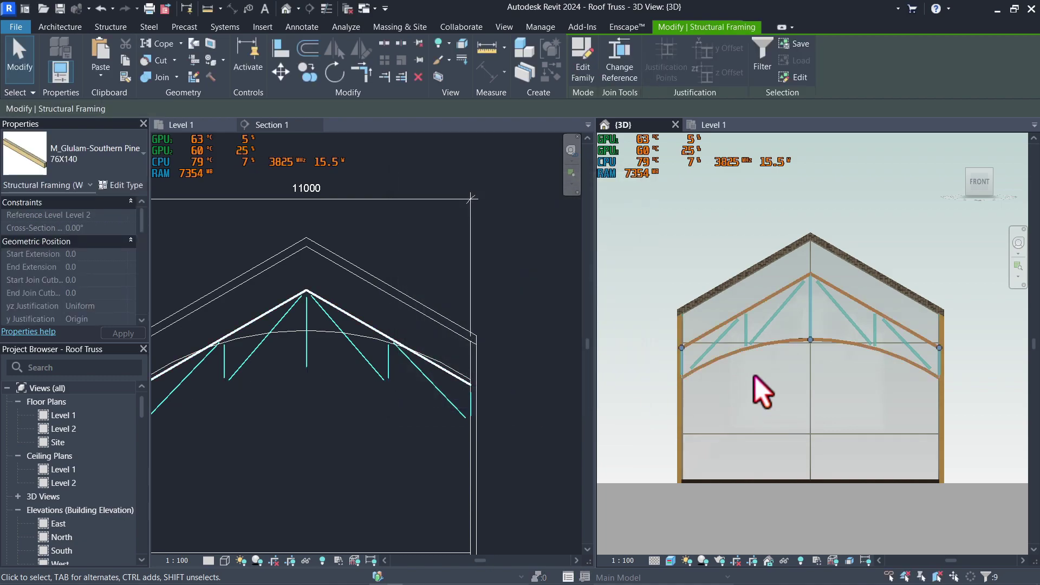
- Unpin the nine selected web members
{"action": "scroll", "coordinate": [801, 344], "scroll_direction": "up", "scroll_amount": 3}
{"action": "middle_click_drag", "start_coordinate": [732, 430], "coordinate": [754, 436]}
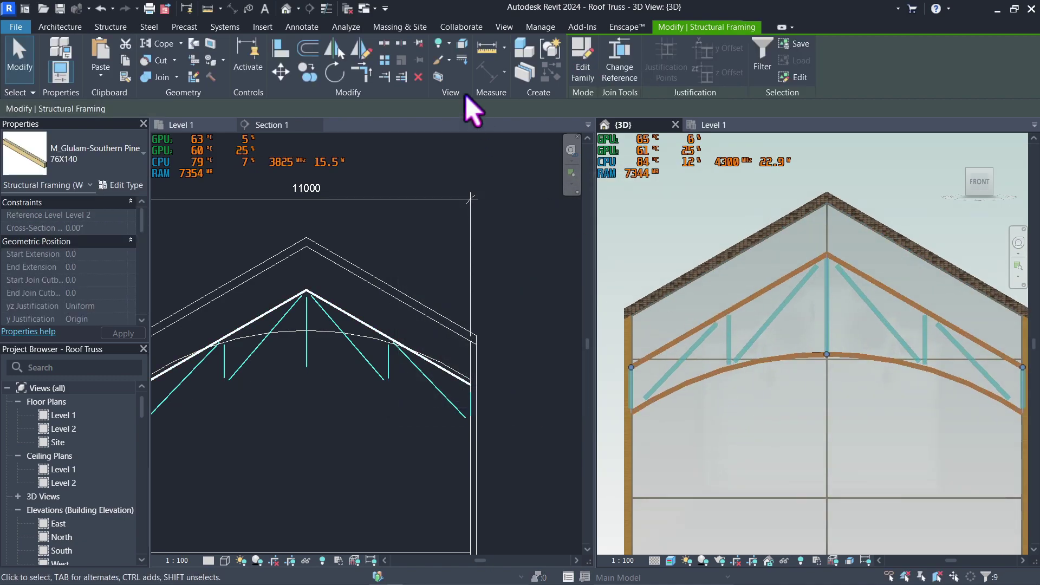
{"action": "left_click", "coordinate": [420, 47]}
{"action": "middle_click_drag", "start_coordinate": [872, 487], "coordinate": [824, 475]}
{"action": "scroll", "coordinate": [871, 295], "scroll_direction": "up", "scroll_amount": 4}
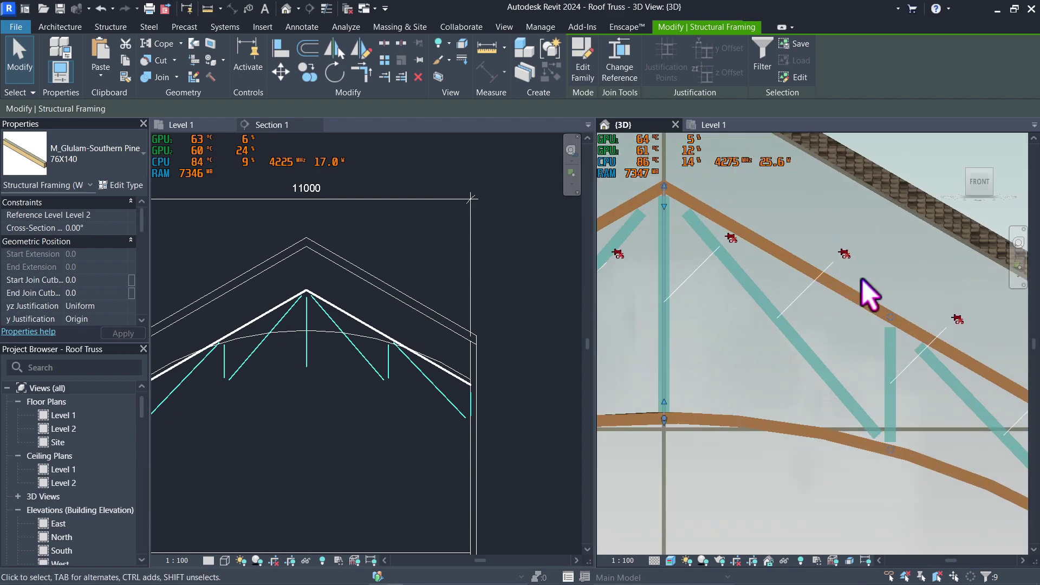
{"action": "scroll", "coordinate": [848, 297], "scroll_direction": "down", "scroll_amount": 5}
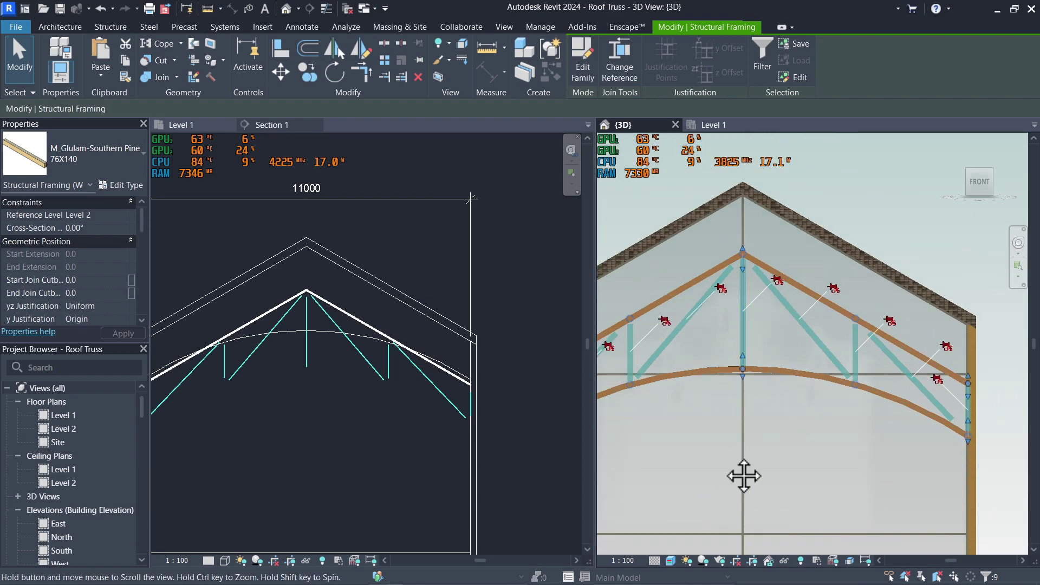
{"action": "middle_click_drag", "start_coordinate": [755, 476], "coordinate": [856, 470]}
- Extend the left vertical web member's end down to the truss endpoint
{"action": "scroll", "coordinate": [684, 404], "scroll_direction": "up", "scroll_amount": 4}
{"action": "key", "text": "Escape"}
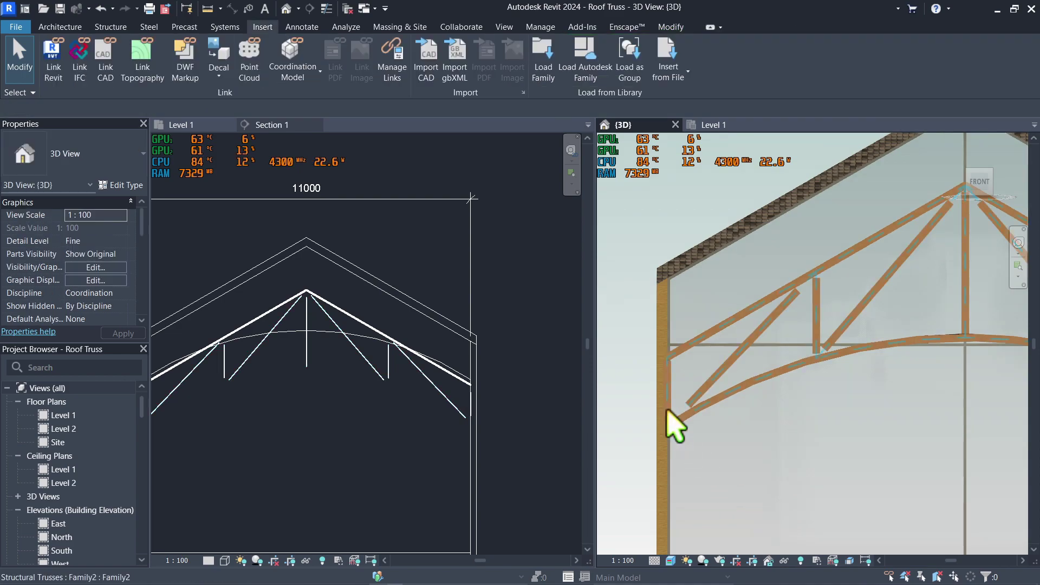
{"action": "left_click", "coordinate": [684, 390]}
{"action": "left_click", "coordinate": [712, 353]}
{"action": "scroll", "coordinate": [772, 345], "scroll_direction": "up", "scroll_amount": 2}
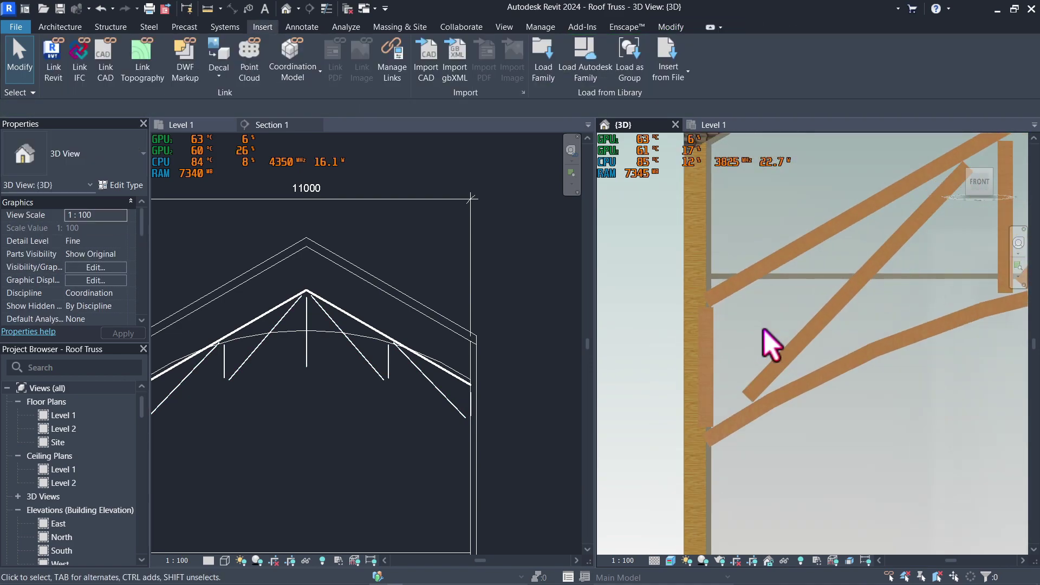
{"action": "left_click", "coordinate": [711, 347]}
{"action": "scroll", "coordinate": [713, 346], "scroll_direction": "up", "scroll_amount": 1}
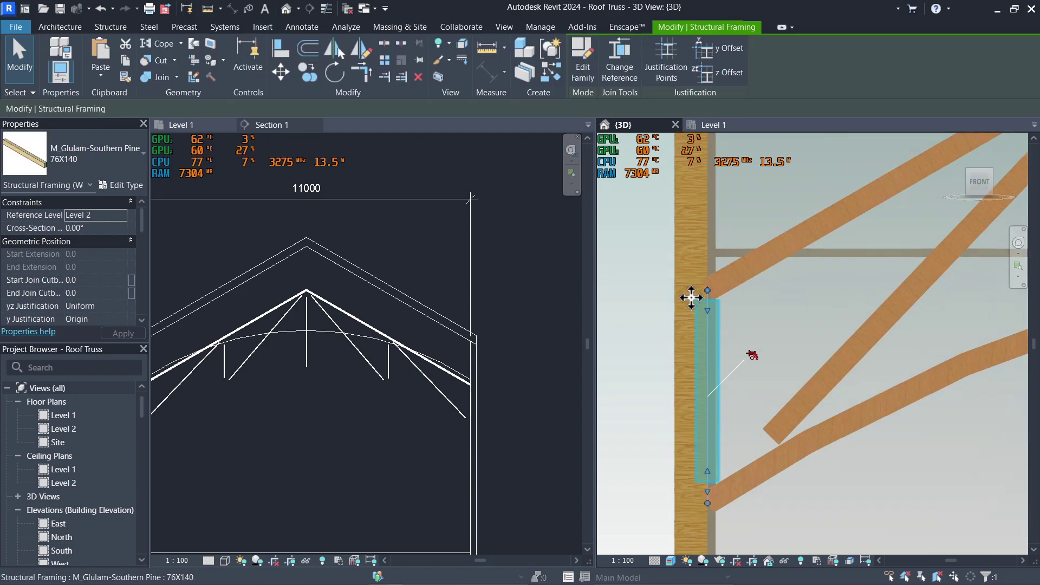
{"action": "scroll", "coordinate": [704, 300], "scroll_direction": "up", "scroll_amount": 3}
{"action": "mouse_move", "coordinate": [713, 278]}
{"action": "left_mouse_down"}
{"action": "mouse_move", "coordinate": [706, 252]}
{"action": "mouse_move", "coordinate": [780, 302]}
{"action": "left_mouse_up"}
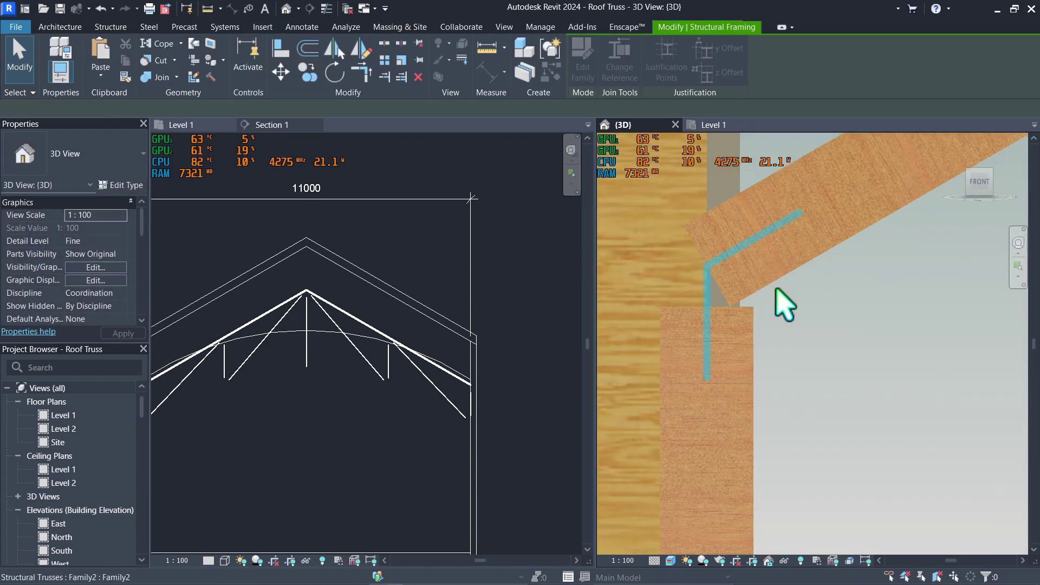
{"action": "left_click", "coordinate": [753, 376]}
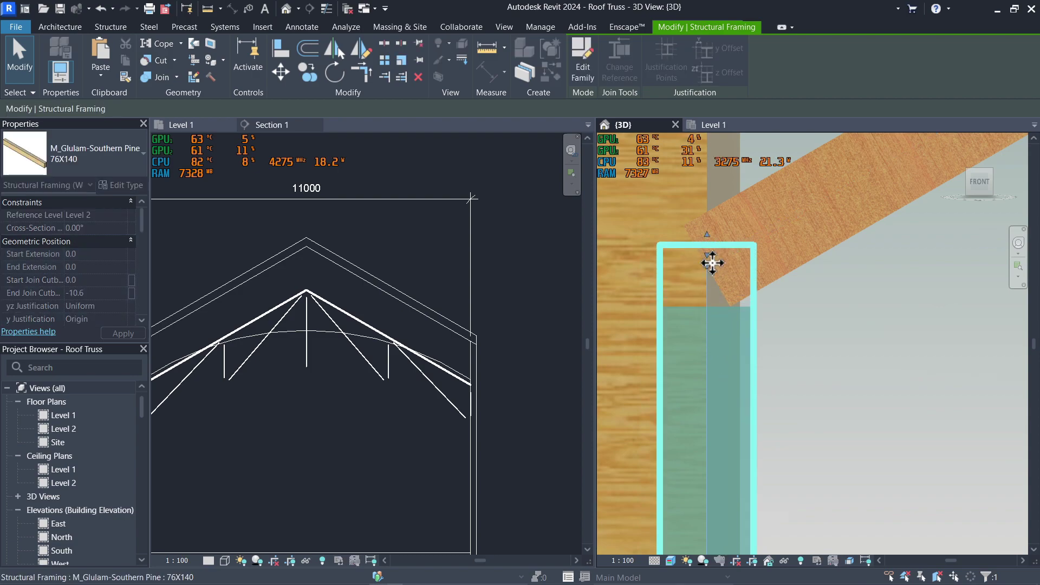
{"action": "scroll", "coordinate": [721, 275], "scroll_direction": "down", "scroll_amount": 4}
{"action": "left_click_drag", "start_coordinate": [755, 344], "coordinate": [730, 444]}
{"action": "key", "text": "Escape"}
- Stretch the upper diagonal to meet the vertical member and the lower diagonal up to the top chord
{"action": "left_click", "coordinate": [870, 295]}
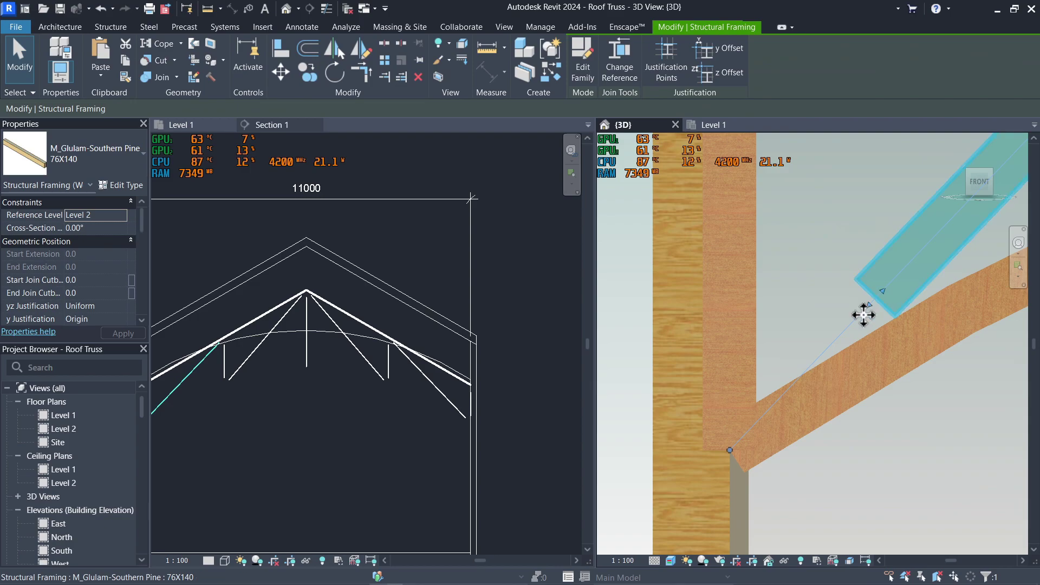
{"action": "left_click_drag", "start_coordinate": [864, 314], "coordinate": [751, 425]}
{"action": "left_click", "coordinate": [839, 424]}
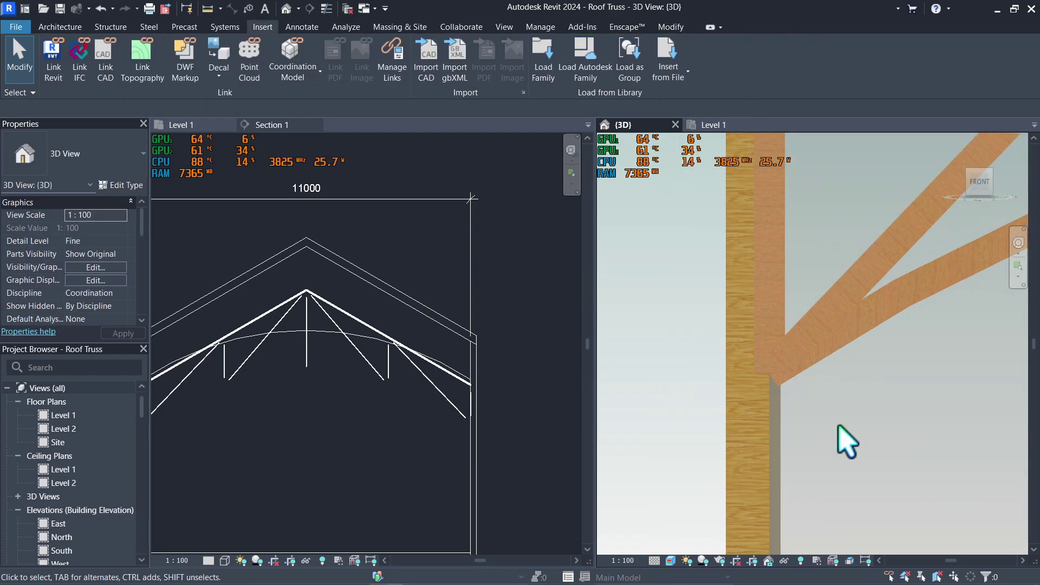
{"action": "scroll", "coordinate": [838, 425], "scroll_direction": "down", "scroll_amount": 4}
{"action": "left_click", "coordinate": [783, 325]}
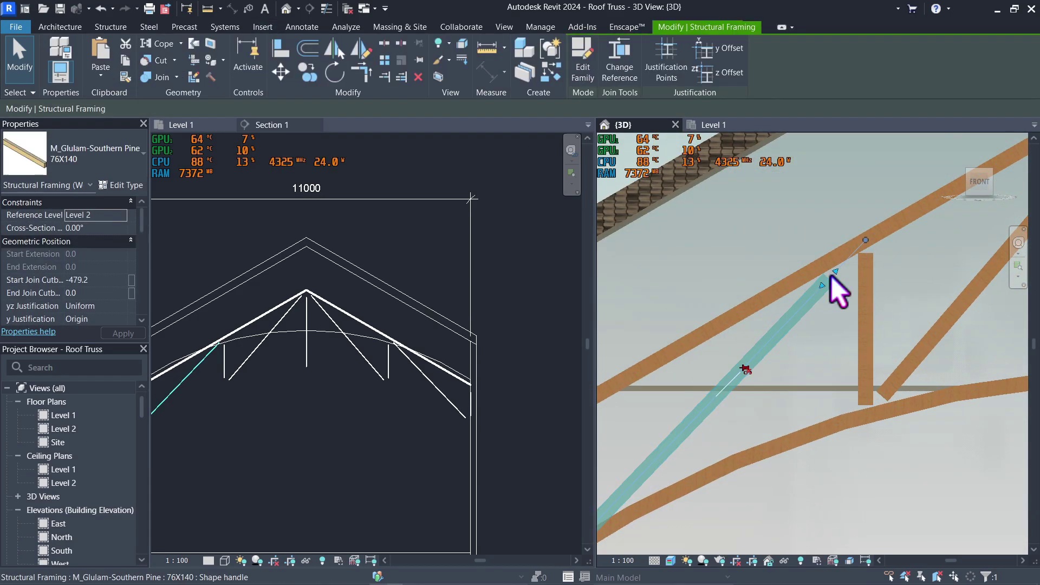
{"action": "left_click_drag", "start_coordinate": [832, 274], "coordinate": [864, 238]}
{"action": "left_click", "coordinate": [855, 476]}
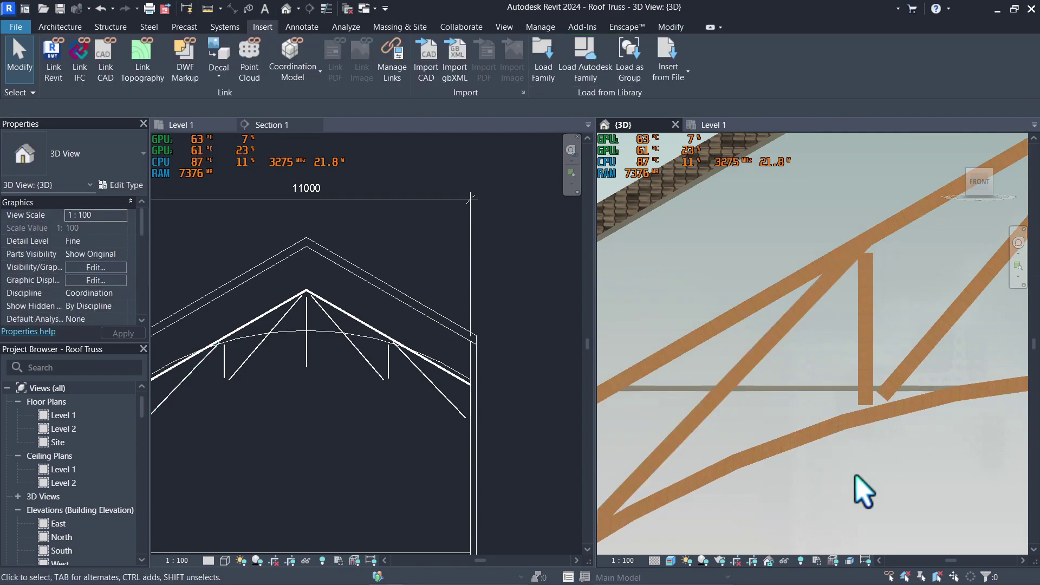
{"action": "scroll", "coordinate": [862, 485], "scroll_direction": "down", "scroll_amount": 2}
{"action": "middle_click_drag", "start_coordinate": [856, 482], "coordinate": [869, 440]}
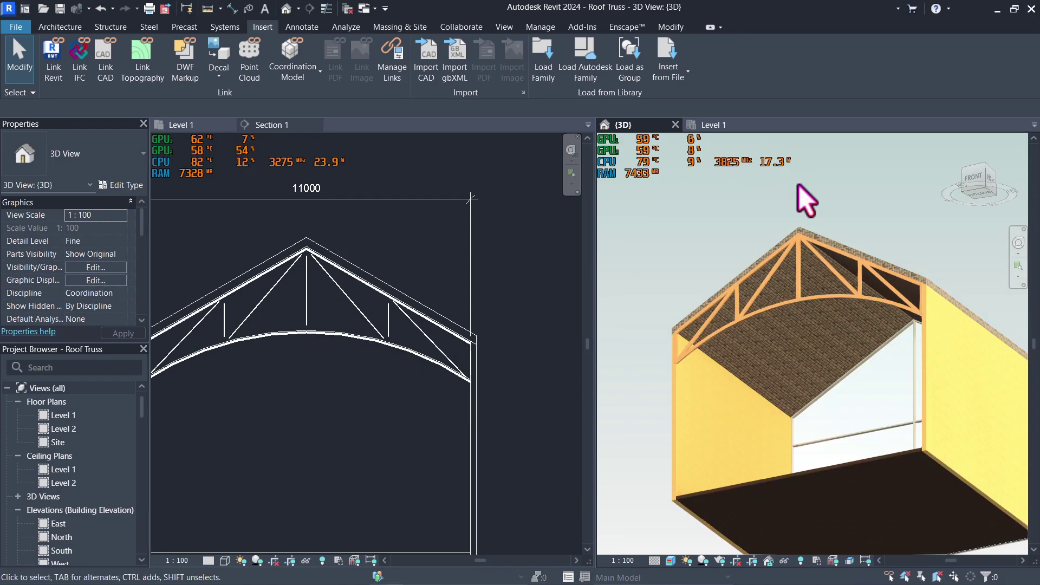
- Switch to a top-down view of the roof in Wireframe style
{"action": "middle_click_drag", "start_coordinate": [704, 249], "coordinate": [998, 325], "text": "shift"}
{"action": "scroll", "coordinate": [699, 340], "scroll_direction": "up", "scroll_amount": 3}
{"action": "scroll", "coordinate": [764, 434], "scroll_direction": "up", "scroll_amount": 2}
{"action": "mouse_move", "coordinate": [764, 434]}
{"action": "middle_mouse_down"}
{"action": "mouse_move", "coordinate": [764, 520]}
{"action": "mouse_move", "coordinate": [764, 430]}
{"action": "middle_mouse_up"}
{"action": "middle_click_drag", "start_coordinate": [855, 418], "coordinate": [750, 425], "text": "shift"}
{"action": "scroll", "coordinate": [732, 446], "scroll_direction": "down", "scroll_amount": 3}
{"action": "scroll", "coordinate": [815, 452], "scroll_direction": "up", "scroll_amount": 2}
{"action": "middle_click_drag", "start_coordinate": [811, 470], "coordinate": [802, 437], "text": "shift"}
{"action": "left_click_drag", "start_coordinate": [975, 182], "coordinate": [1006, 200]}
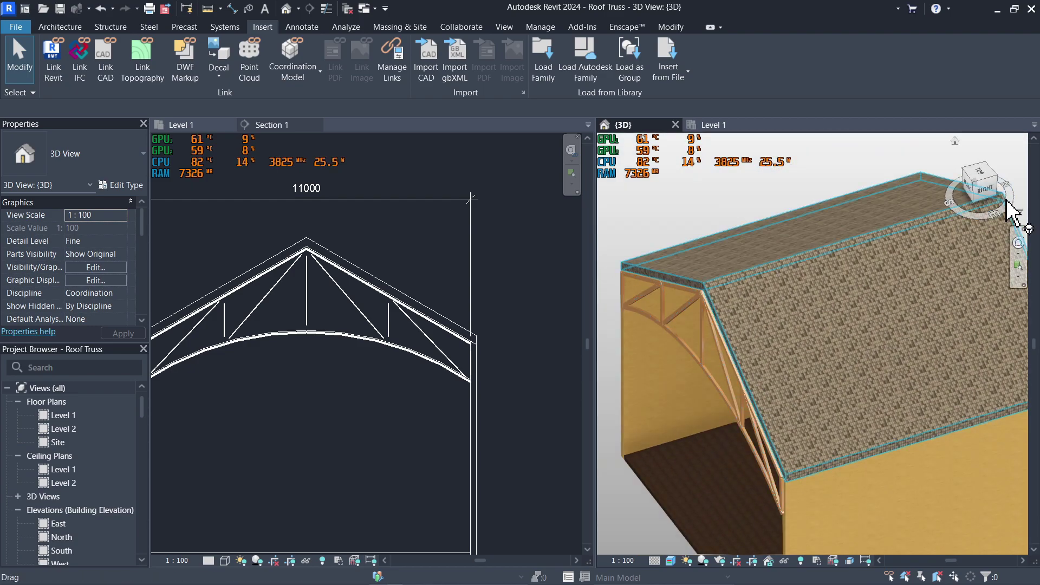
{"action": "left_click", "coordinate": [980, 179]}
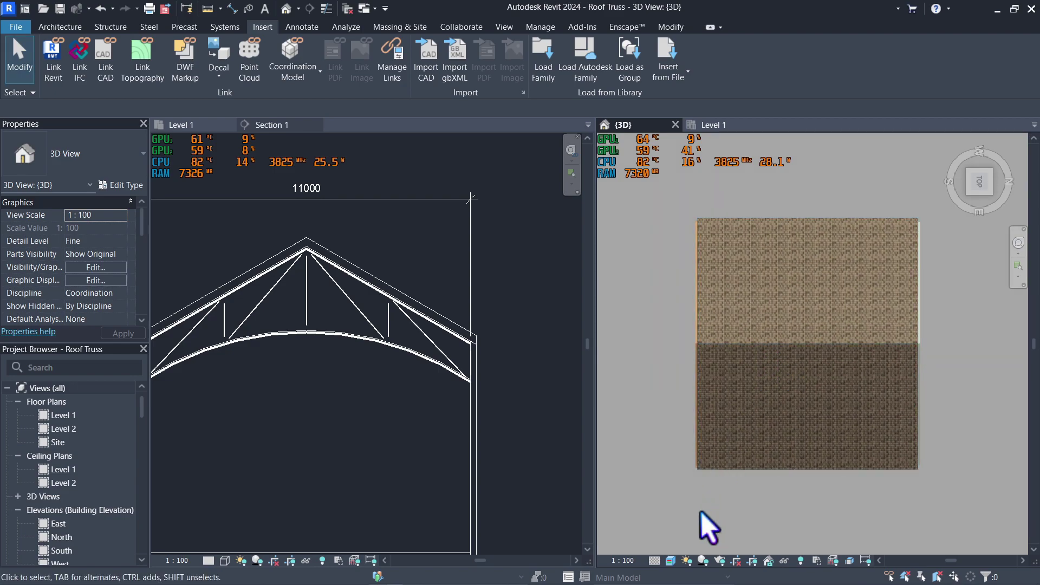
{"action": "left_click", "coordinate": [671, 561]}
{"action": "left_click", "coordinate": [720, 477]}
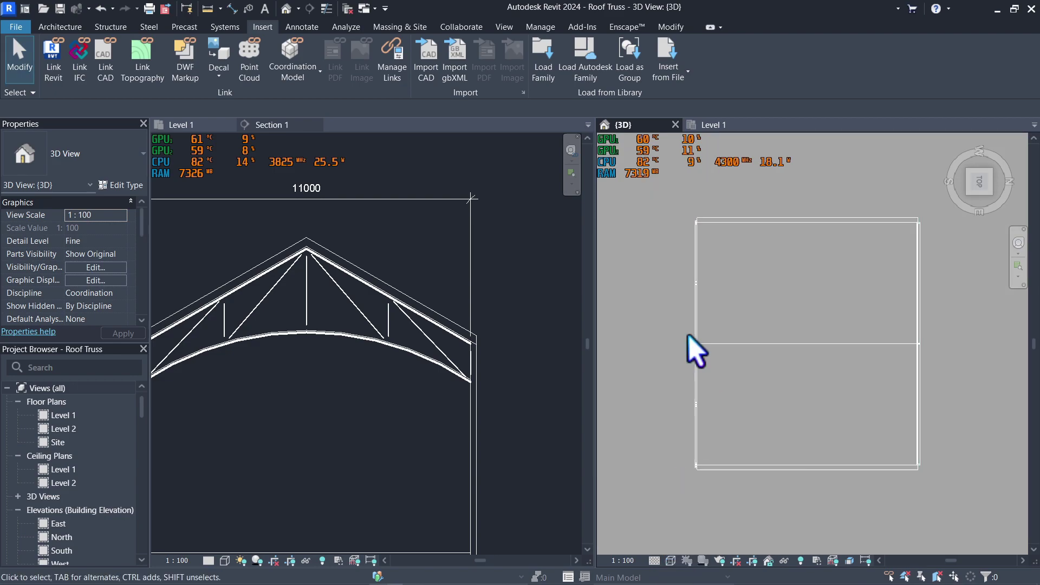
{"action": "scroll", "coordinate": [684, 347], "scroll_direction": "up", "scroll_amount": 1}
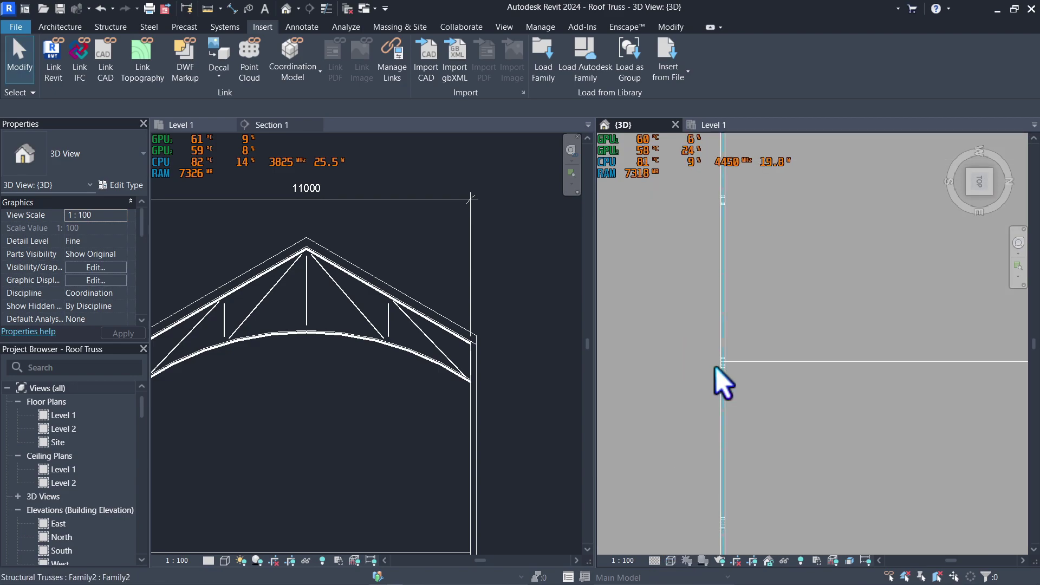
{"action": "scroll", "coordinate": [718, 366], "scroll_direction": "up", "scroll_amount": 2}
- Copy the truss to successive positions along the roof, then return to an isometric view
{"action": "left_click", "coordinate": [729, 366]}
{"action": "scroll", "coordinate": [729, 365], "scroll_direction": "up", "scroll_amount": 2}
{"action": "key", "text": "Escape"}
{"action": "left_click", "coordinate": [743, 353]}
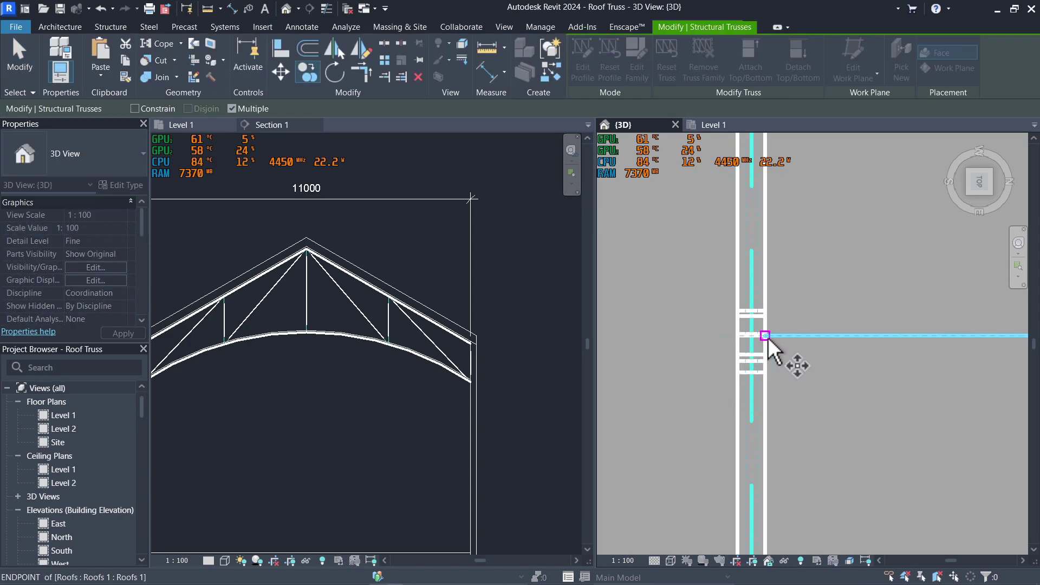
{"action": "middle_click_drag", "start_coordinate": [764, 367], "coordinate": [891, 361]}
{"action": "left_click", "coordinate": [926, 340]}
{"action": "scroll", "coordinate": [812, 360], "scroll_direction": "down", "scroll_amount": 2}
{"action": "scroll", "coordinate": [810, 348], "scroll_direction": "down", "scroll_amount": 2}
{"action": "middle_click_drag", "start_coordinate": [811, 348], "coordinate": [853, 362]}
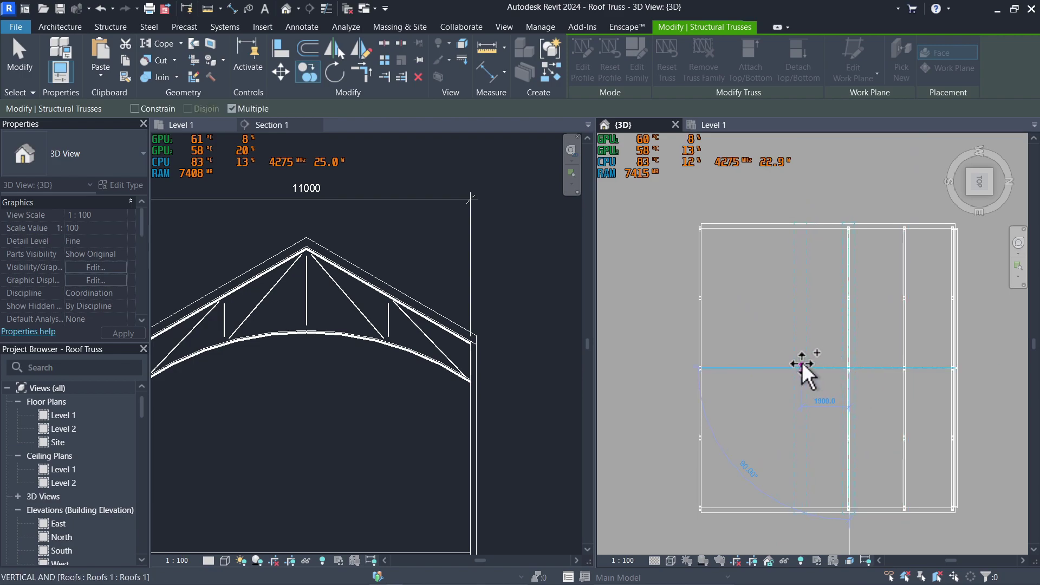
{"action": "left_click", "coordinate": [746, 362]}
{"action": "key", "text": "Escape"}
{"action": "middle_click_drag", "start_coordinate": [708, 395], "coordinate": [812, 273], "text": "shift"}
{"action": "left_click", "coordinate": [657, 561]}
- Switch the 3D view to Realistic style and orbit low to view the trusses
{"action": "left_click", "coordinate": [694, 549]}
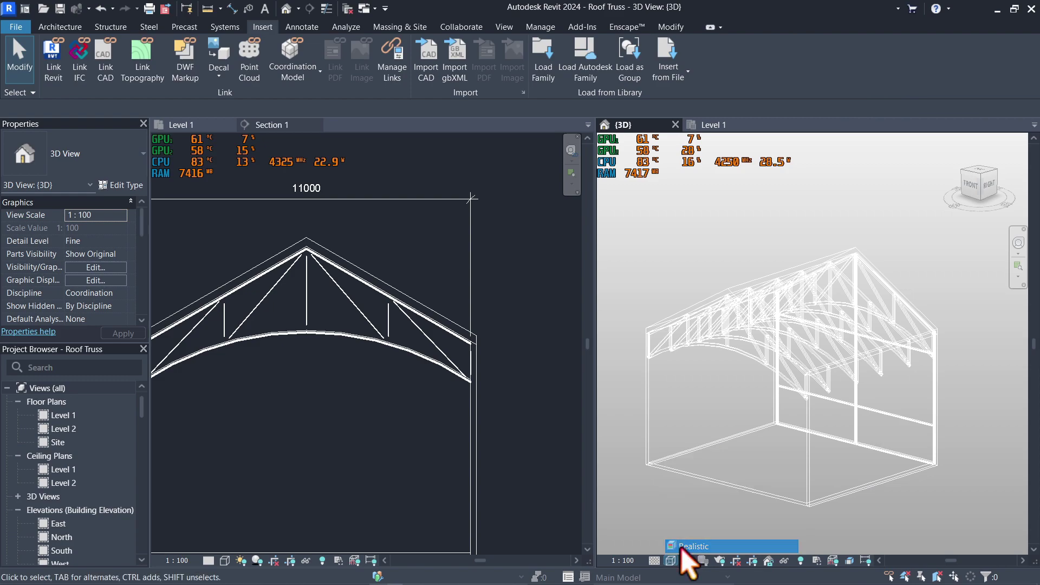
{"action": "middle_click_drag", "start_coordinate": [739, 492], "coordinate": [661, 320], "text": "shift"}
{"action": "scroll", "coordinate": [661, 320], "scroll_direction": "up", "scroll_amount": 3}
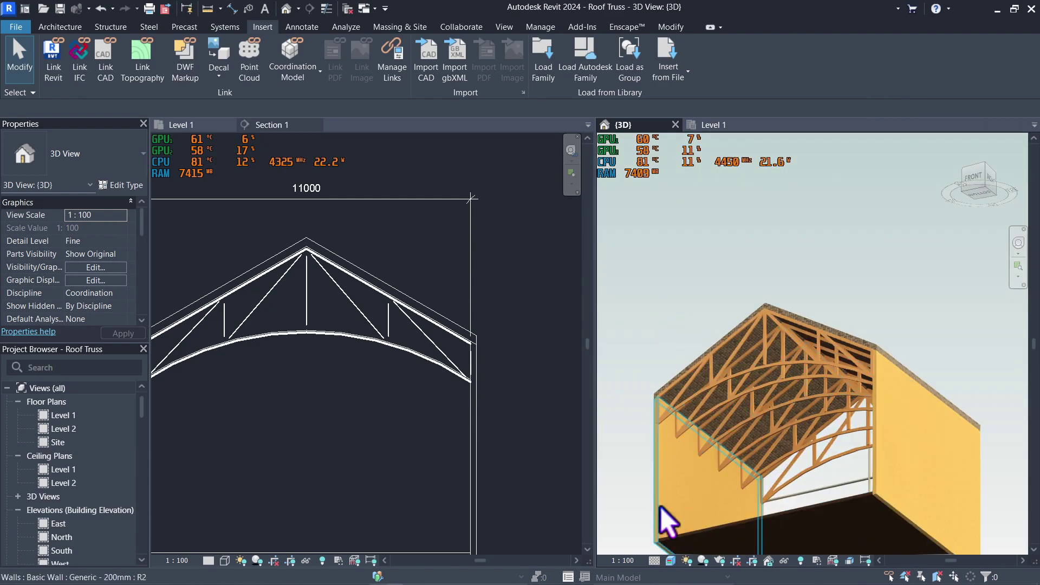
{"action": "scroll", "coordinate": [673, 285], "scroll_direction": "down", "scroll_amount": 3}
{"action": "mouse_move", "coordinate": [674, 286]}
{"action": "middle_mouse_down", "text": "shift"}
{"action": "mouse_move", "coordinate": [692, 325]}
{"action": "mouse_move", "coordinate": [704, 274]}
{"action": "mouse_move", "coordinate": [694, 282]}
{"action": "middle_mouse_up", "text": "shift"}
- Turn off Show Edges in the Graphic Display Options
{"action": "left_click", "coordinate": [671, 561]}
{"action": "left_click", "coordinate": [691, 459]}
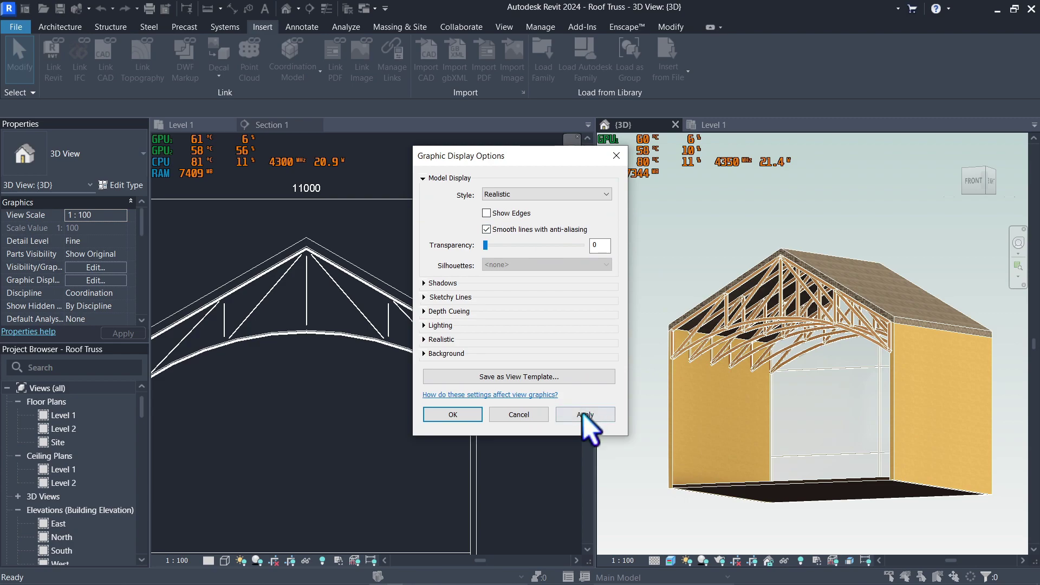
{"action": "left_click", "coordinate": [454, 415]}
{"action": "scroll", "coordinate": [680, 434], "scroll_direction": "up", "scroll_amount": 5}
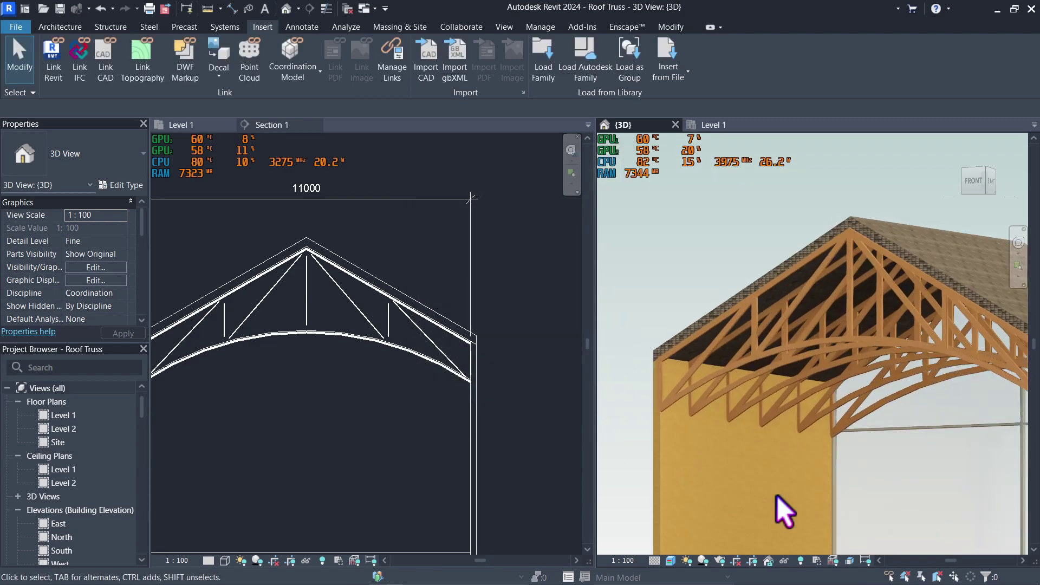
- Orbit to a front perspective of the house and close the Level 1 view tab
{"action": "scroll", "coordinate": [713, 449], "scroll_direction": "down", "scroll_amount": 5}
{"action": "middle_click_drag", "start_coordinate": [713, 448], "coordinate": [797, 411], "text": "shift"}
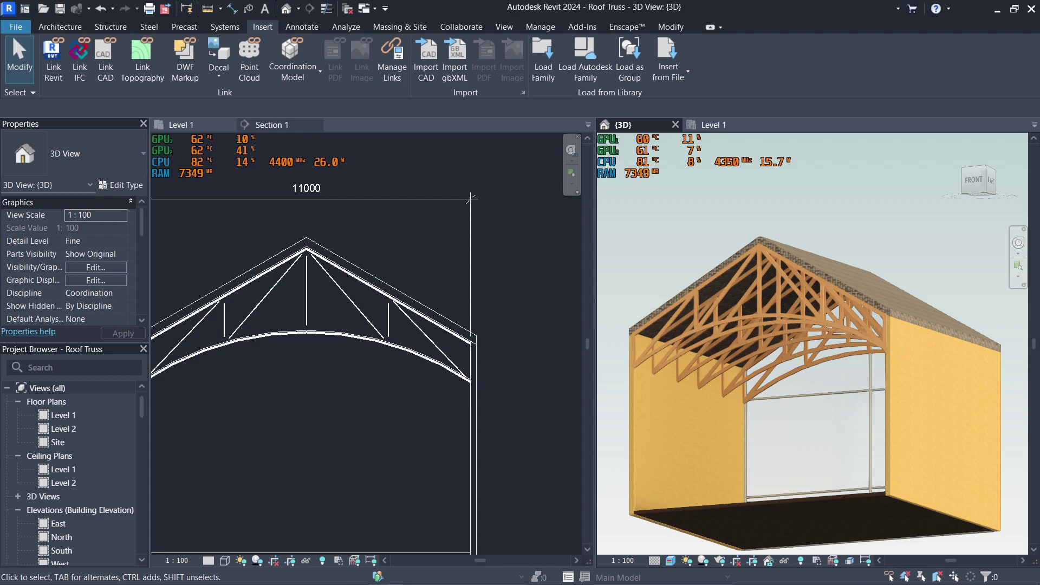
{"action": "left_click", "coordinate": [230, 125]}
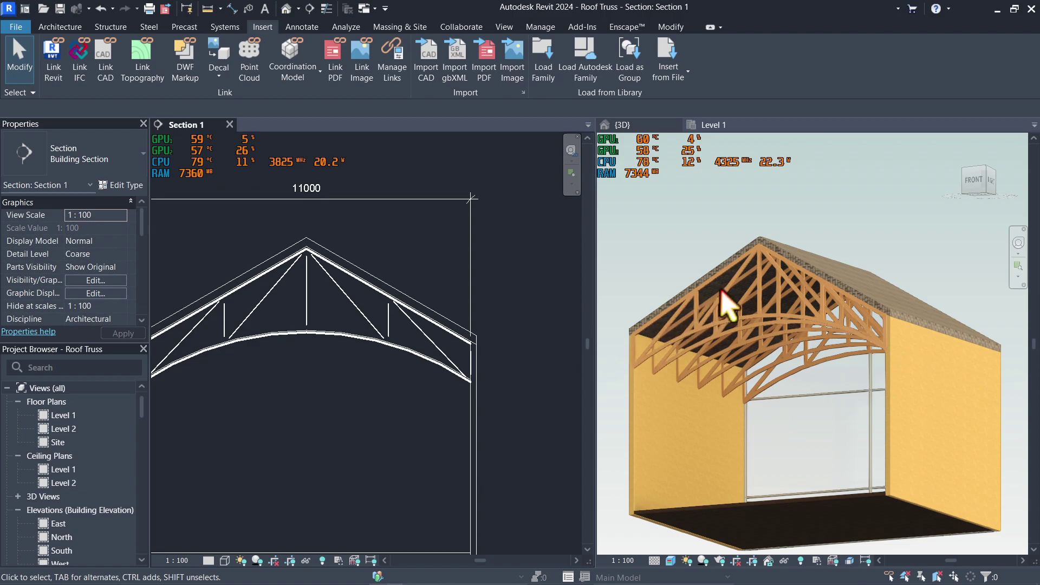